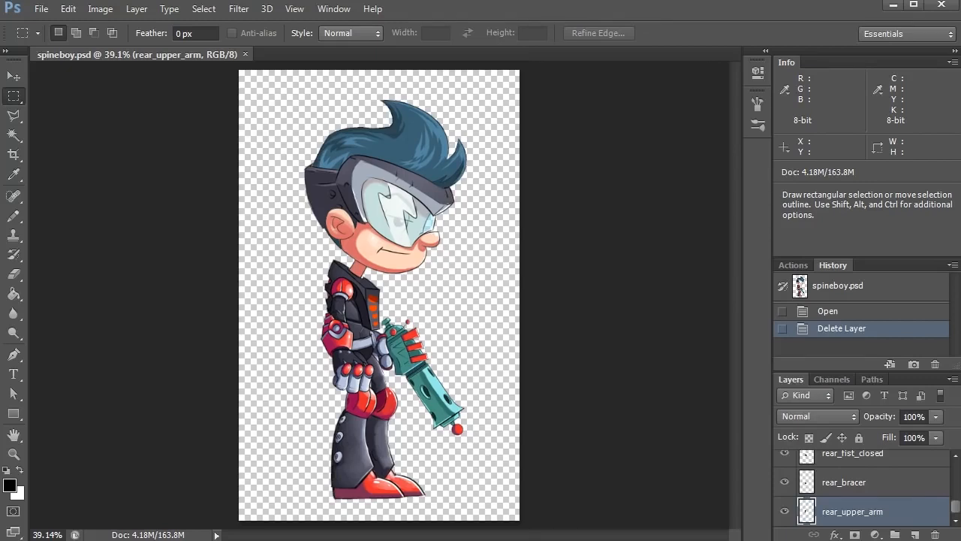
Step: Run the LayersToPNG.jsx script, enable Save PNGs and Save JSON, and dismiss the export dialog without exporting
left_click(41, 9)
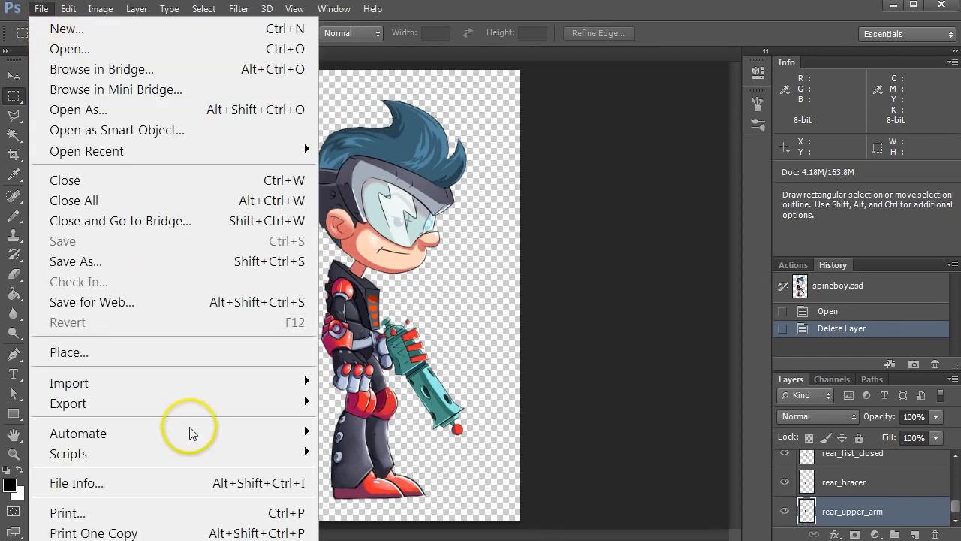
mouse_move(173, 454)
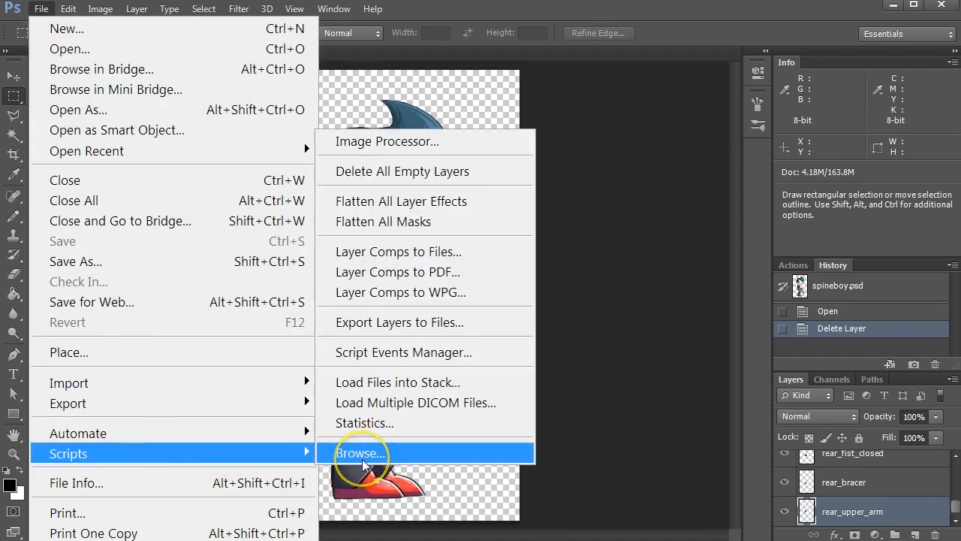
left_click(362, 453)
left_click(384, 143)
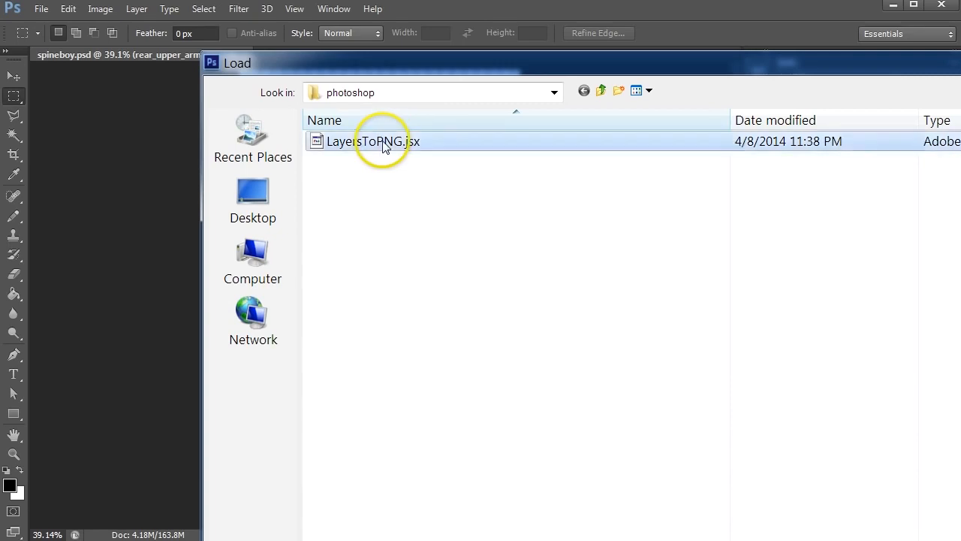
key("Return")
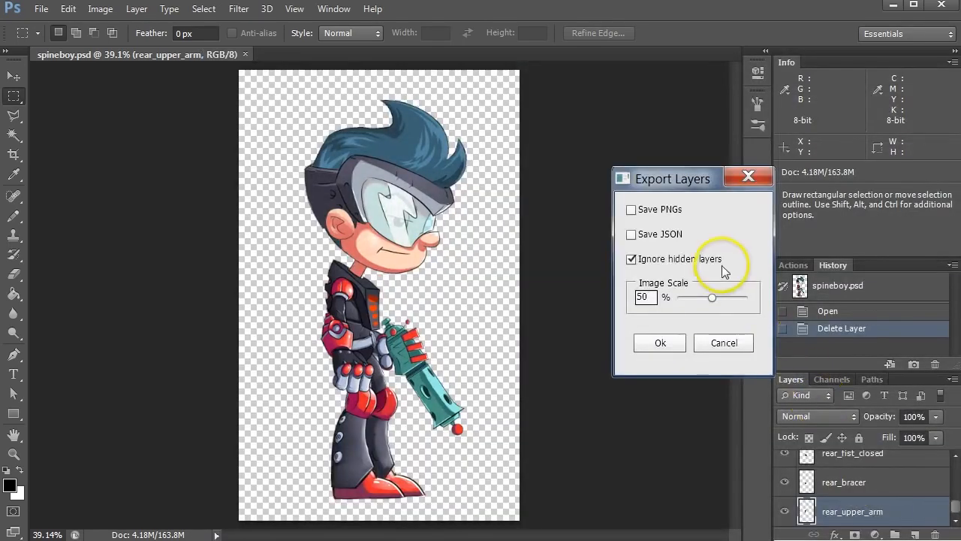
left_click(665, 210)
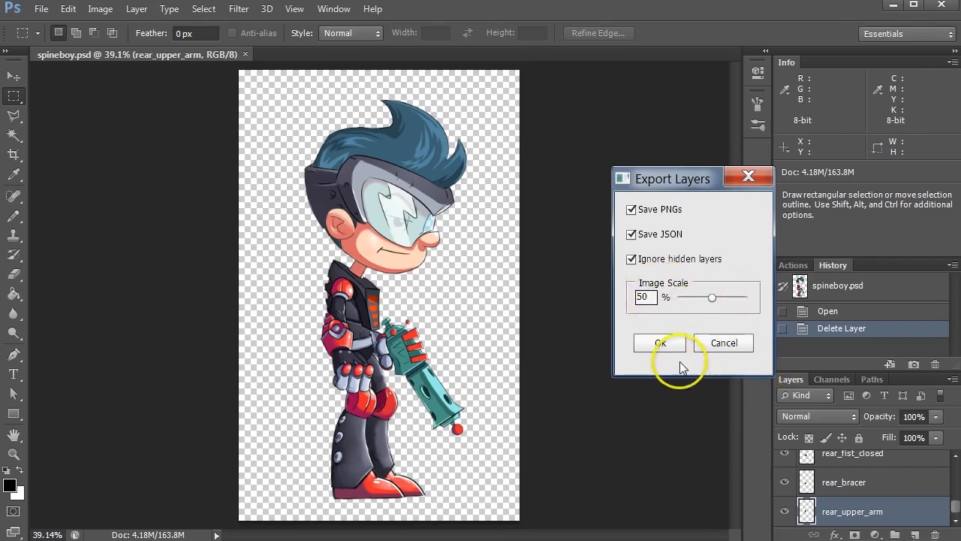
left_click(721, 347)
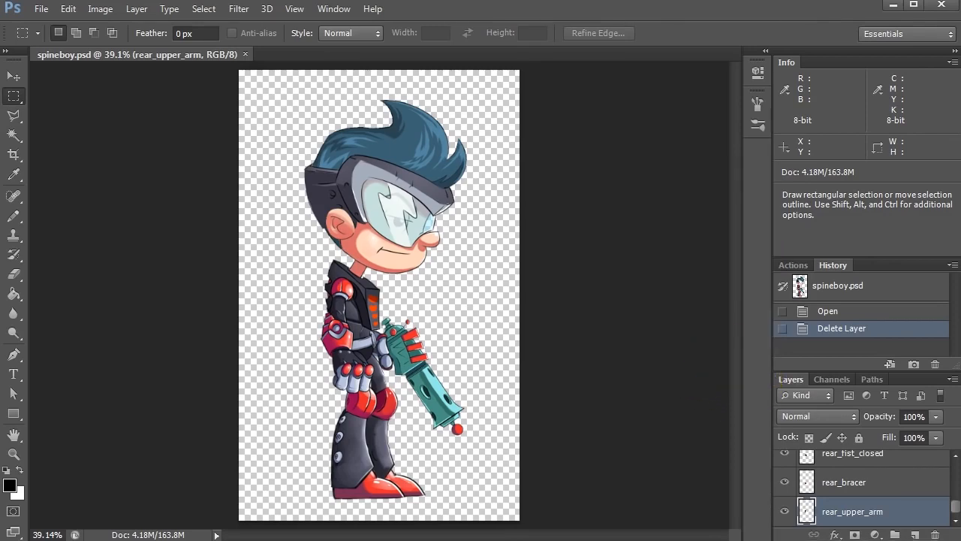
Step: Switch to the file explorer and examine the DiagramProject folder's exported images, photoshop.json and diagram.spine
key("alt+Tab")
double_click(393, 162)
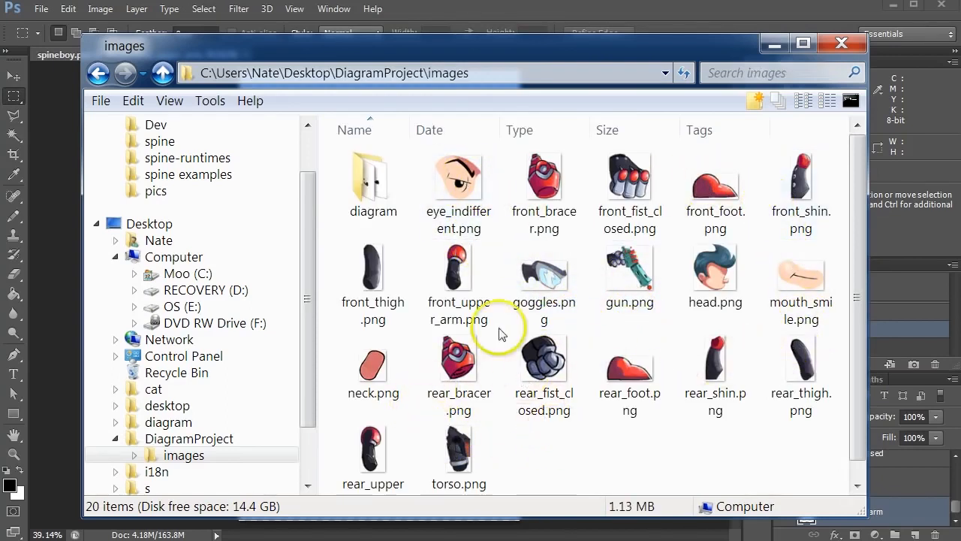
left_click(100, 73)
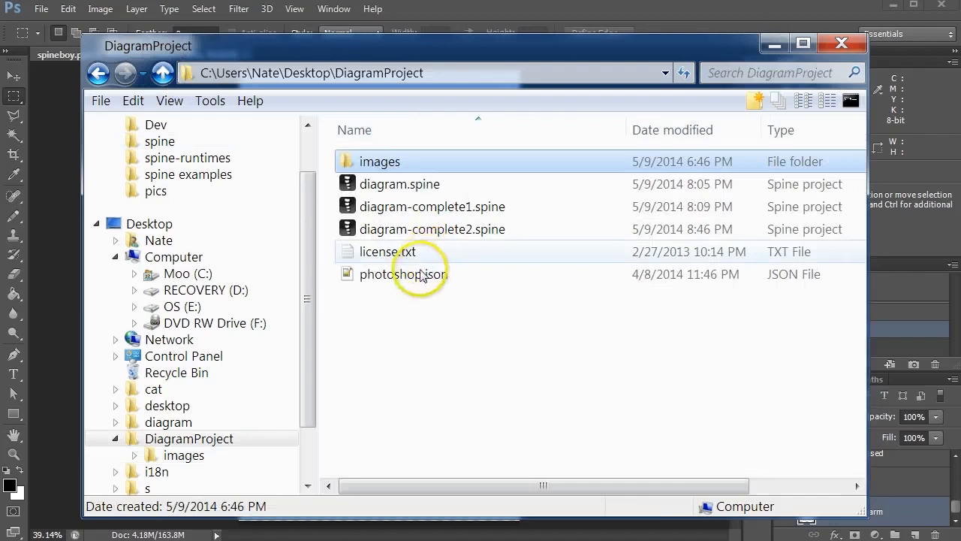
left_click(422, 276)
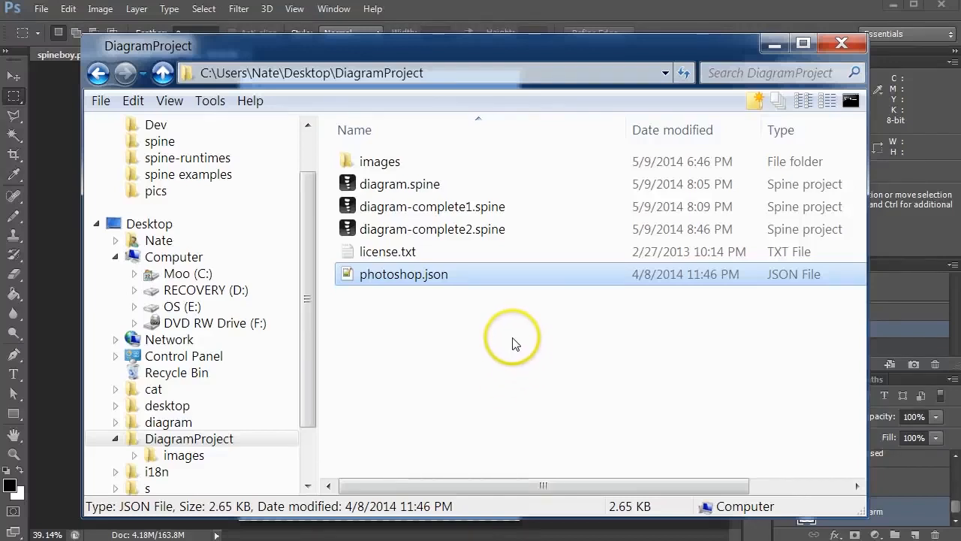
left_click(400, 187)
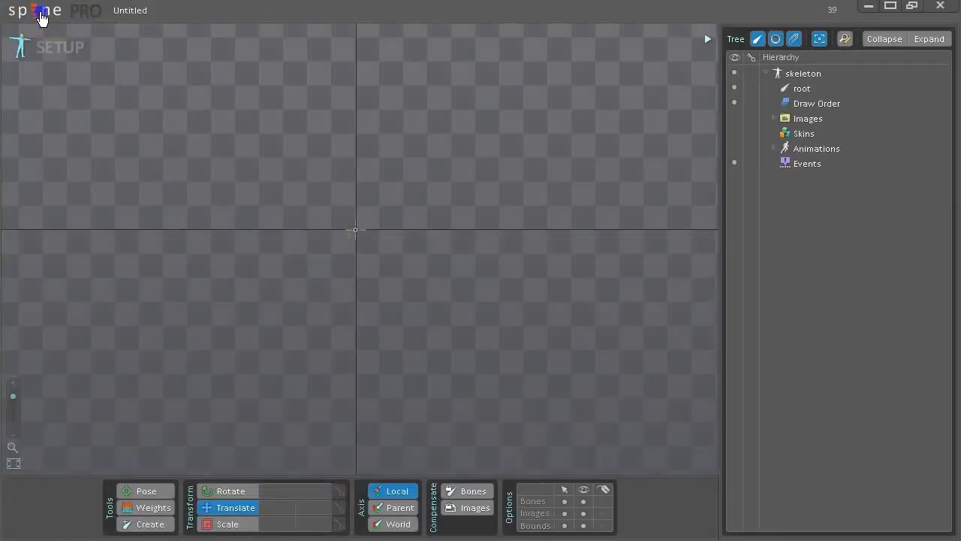
Step: Open the existing project diagram.spine from the DiagramProject folder in Spine
left_click(39, 15)
mouse_move(118, 63)
left_click(89, 46)
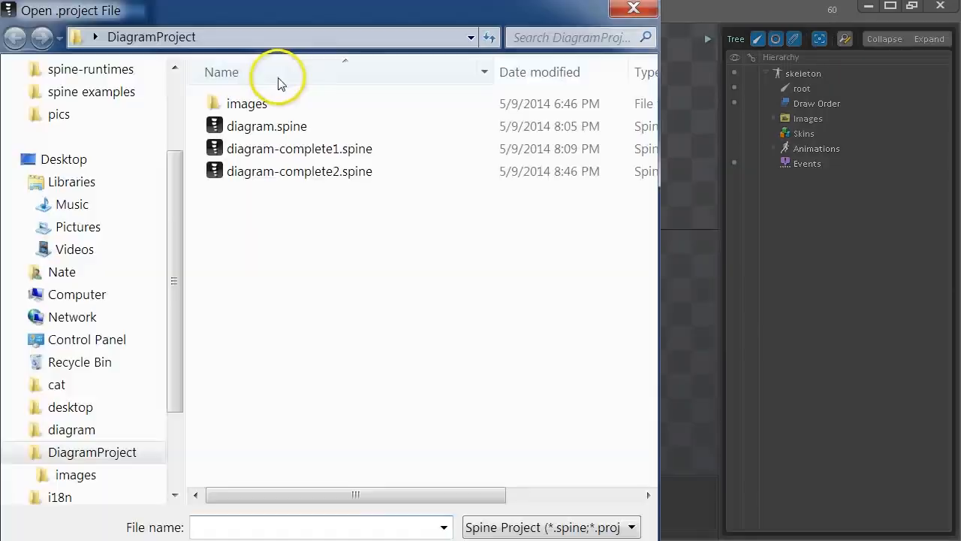
double_click(259, 125)
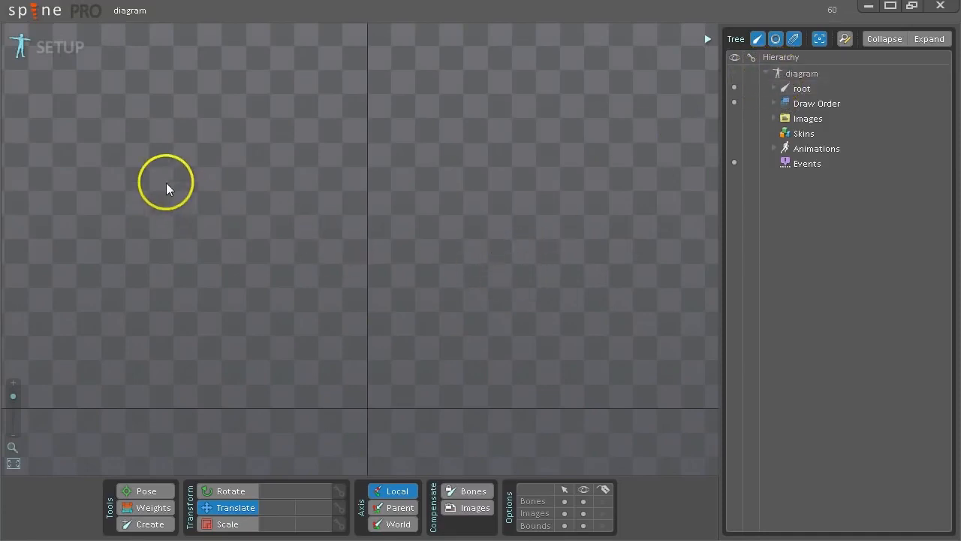
Step: Import the data file photoshop.json as a skeleton named spineboy at scale 1
left_click(38, 12)
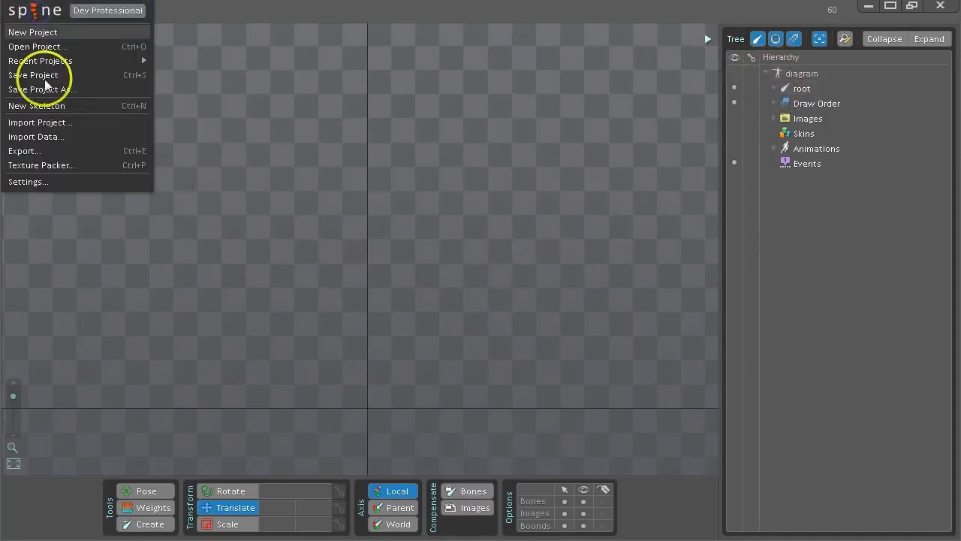
left_click(77, 139)
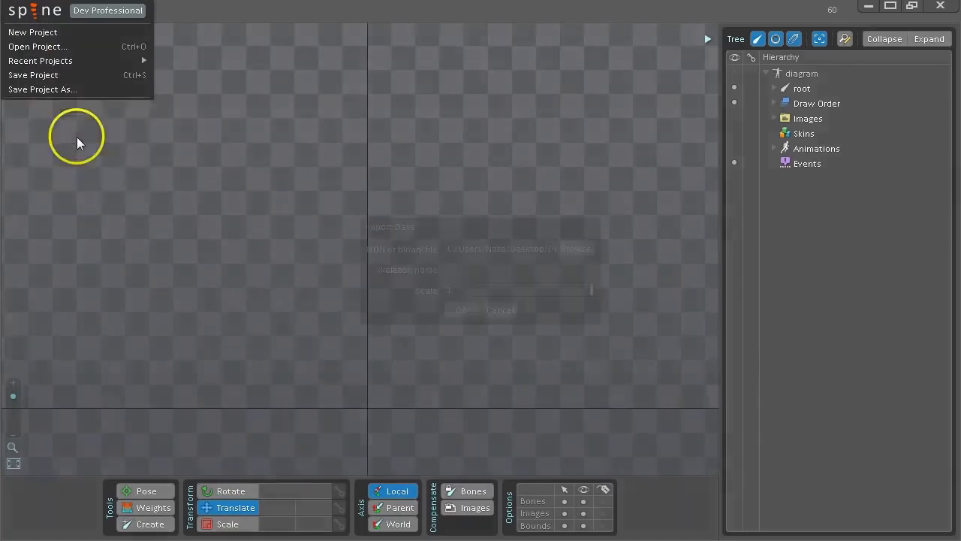
left_click(579, 249)
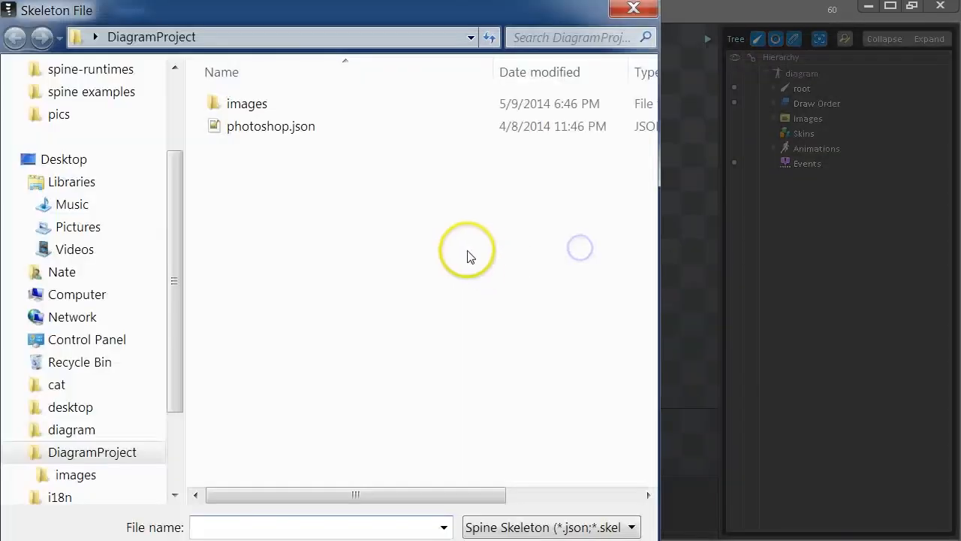
double_click(307, 135)
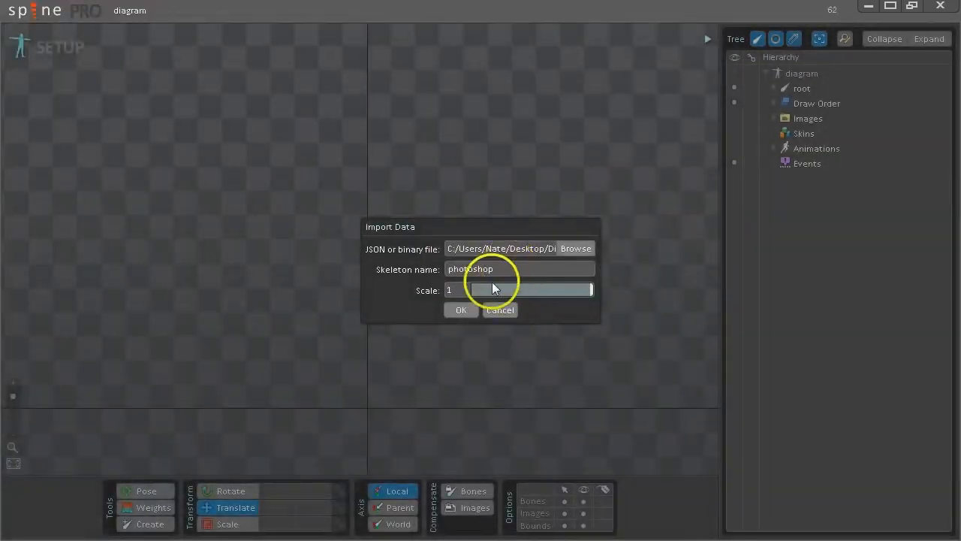
left_click(374, 275)
type("spineboy")
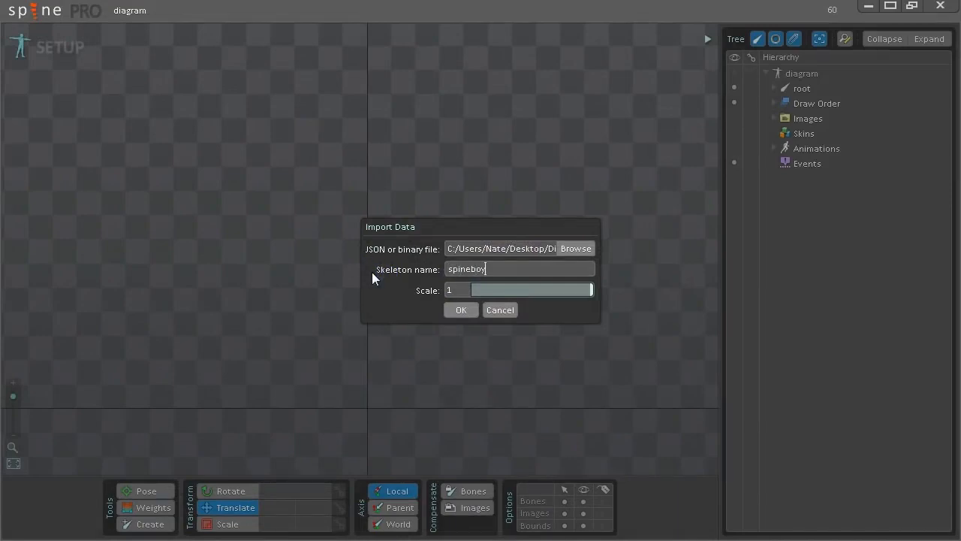
key("Return")
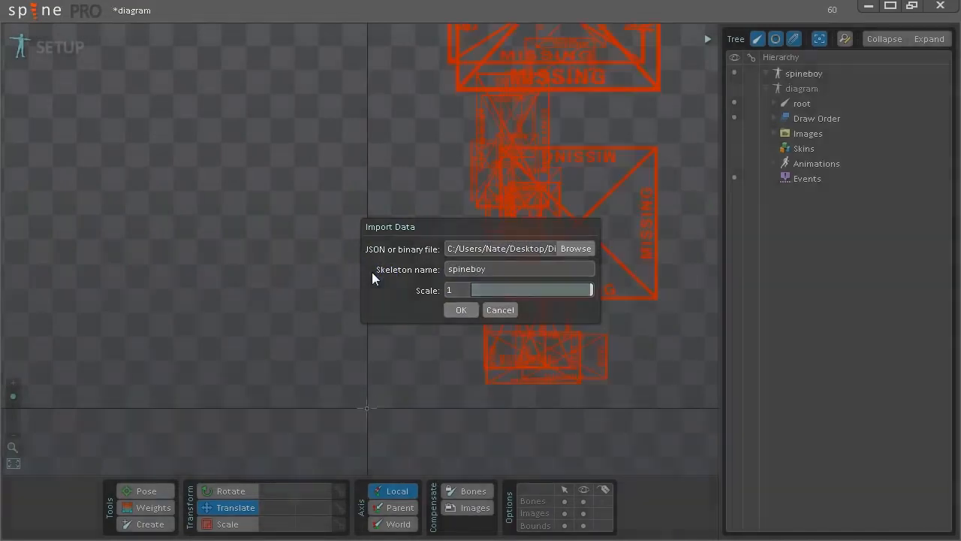
Step: Collapse the diagram skeleton, expand spineboy, and set its images path to the relative folder "images"
left_click_drag(503, 155, 457, 204)
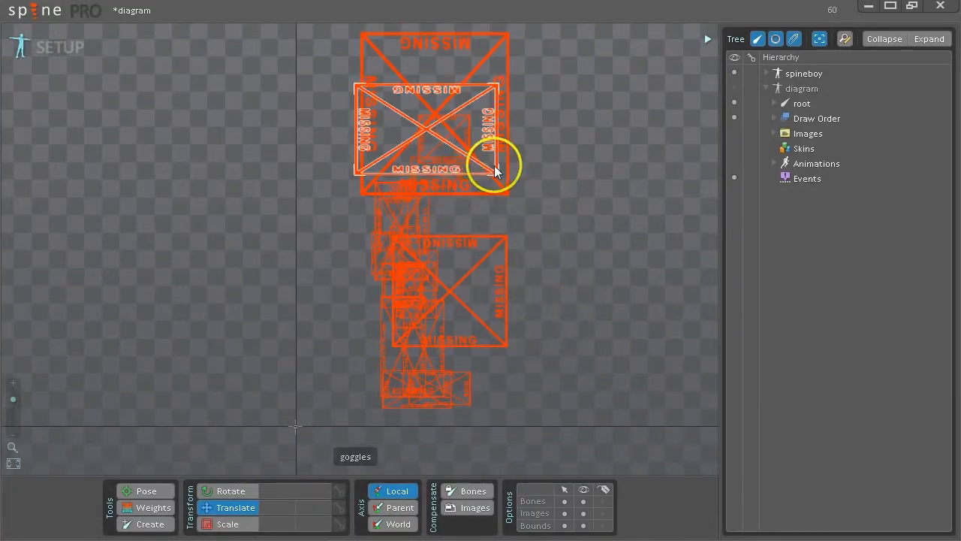
left_click(766, 90)
left_click(766, 75)
left_click(800, 118)
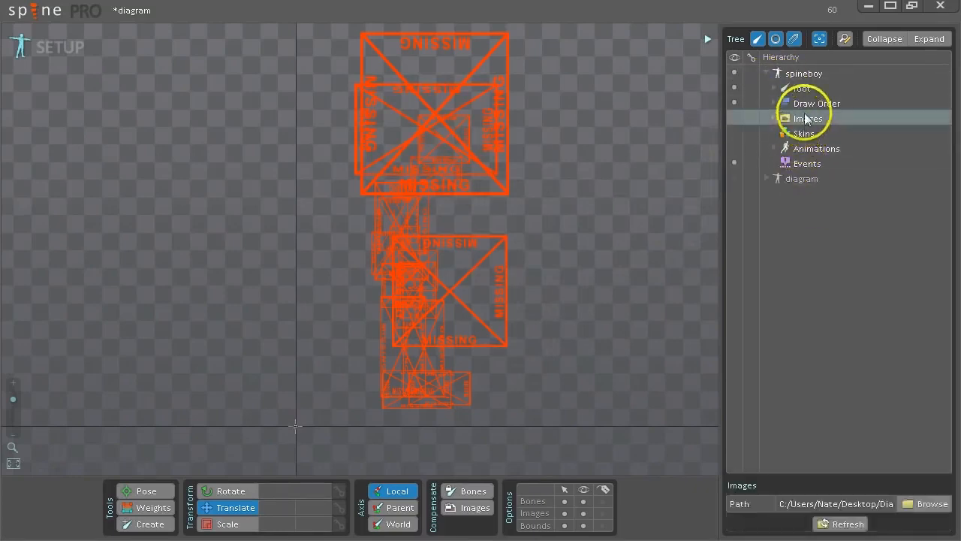
triple_click(851, 503)
key("BackSpace")
key("Return")
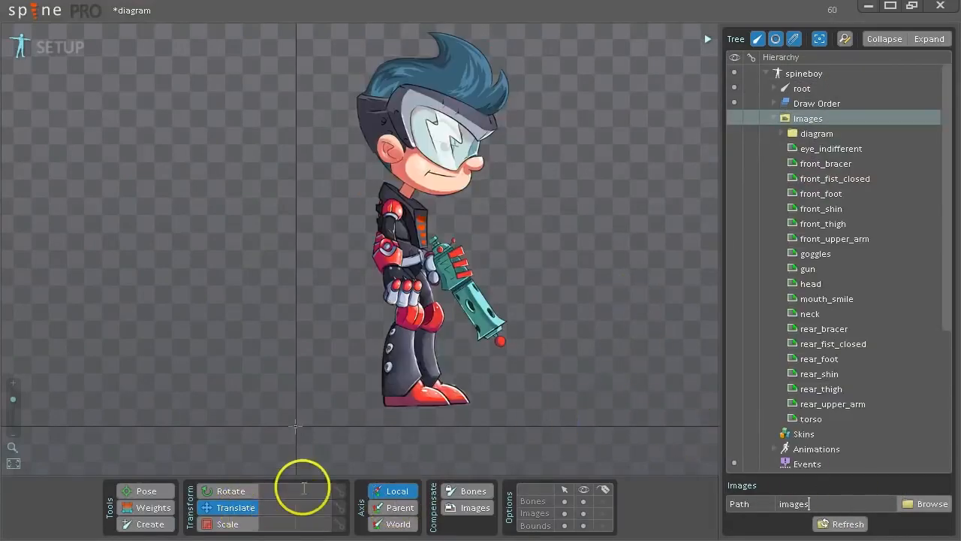
Step: Select all the spineboy images and move them together so the feet stand on the origin
left_click_drag(311, 66, 601, 467)
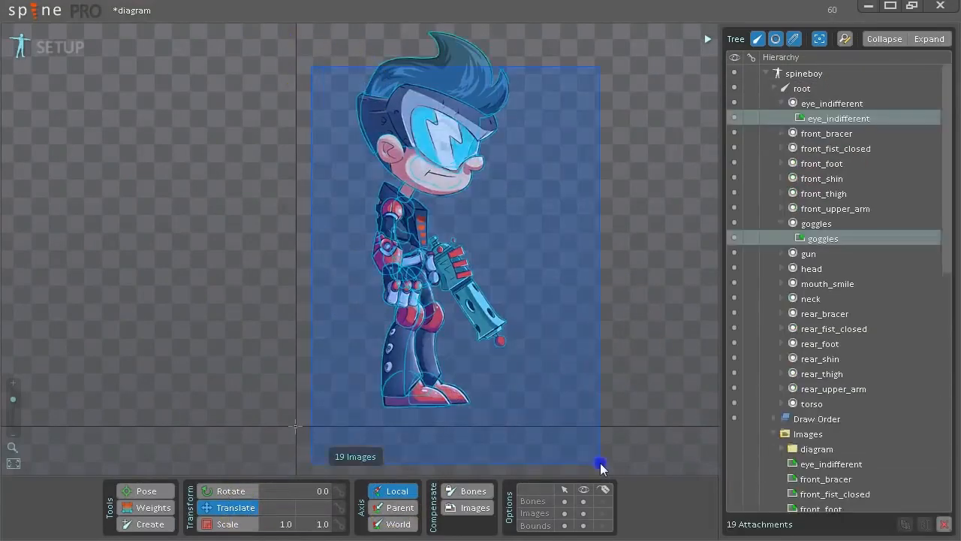
left_click_drag(606, 404, 607, 413)
left_click_drag(616, 236, 490, 259)
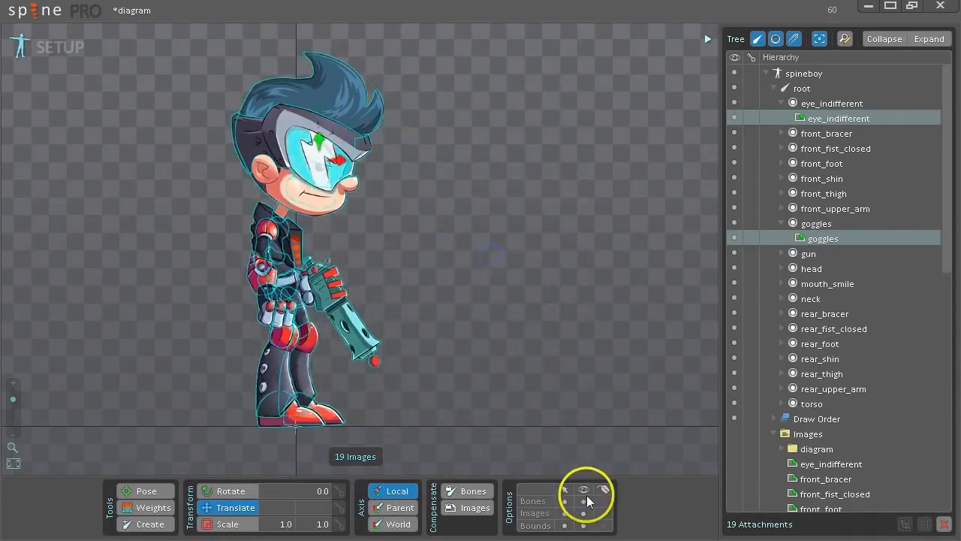
left_click(449, 280)
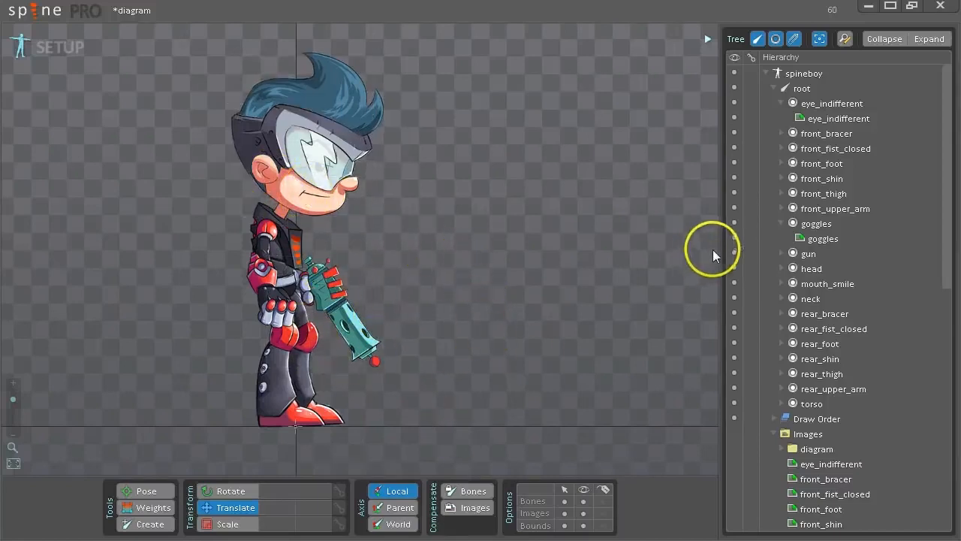
Step: Rename the spineboy skeleton's root bone as hip
left_click(803, 88)
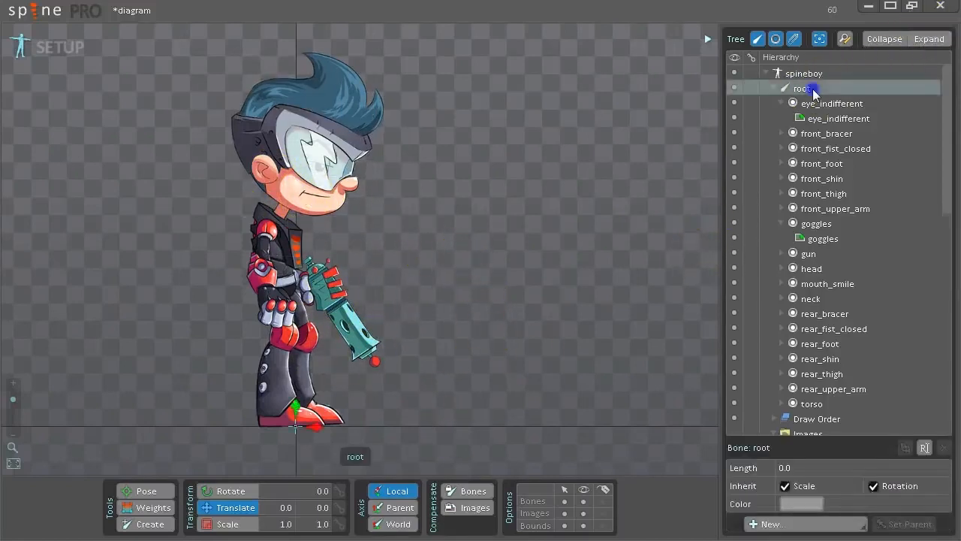
left_click(925, 448)
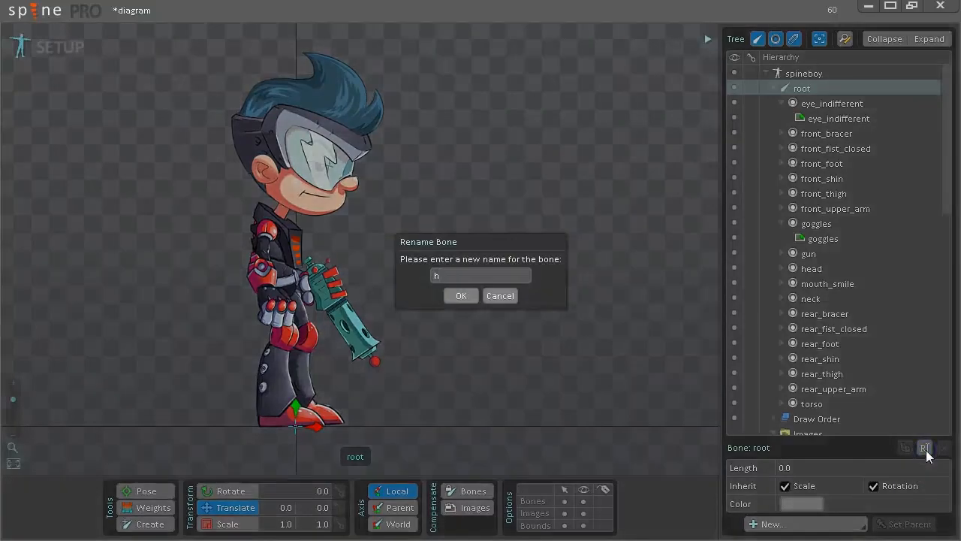
key("Return")
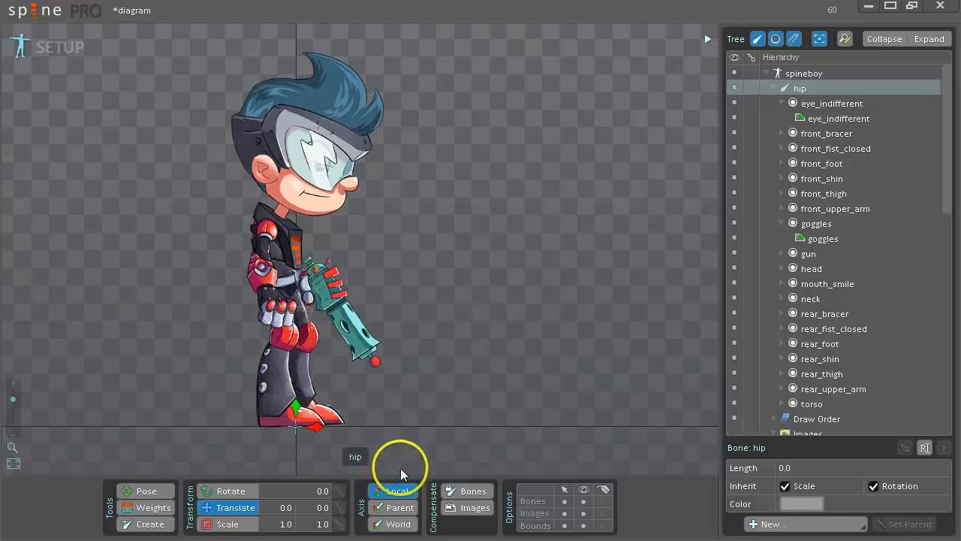
Step: Move the hip bone to the character's pelvis, about (-17.7, 252.3), with image compensation enabled for the move only
left_click_drag(426, 446, 416, 298)
key("ctrl+z")
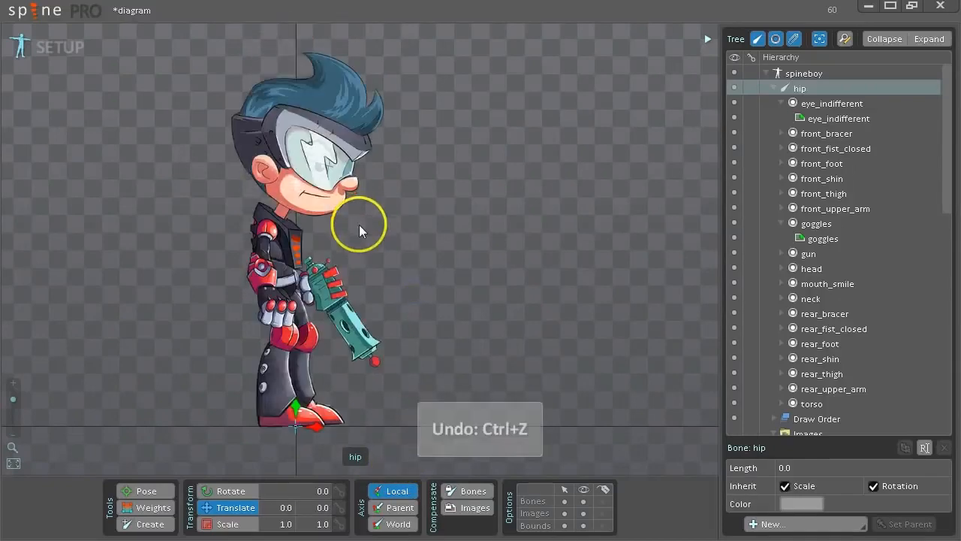
left_click(462, 508)
left_click_drag(457, 428, 455, 342)
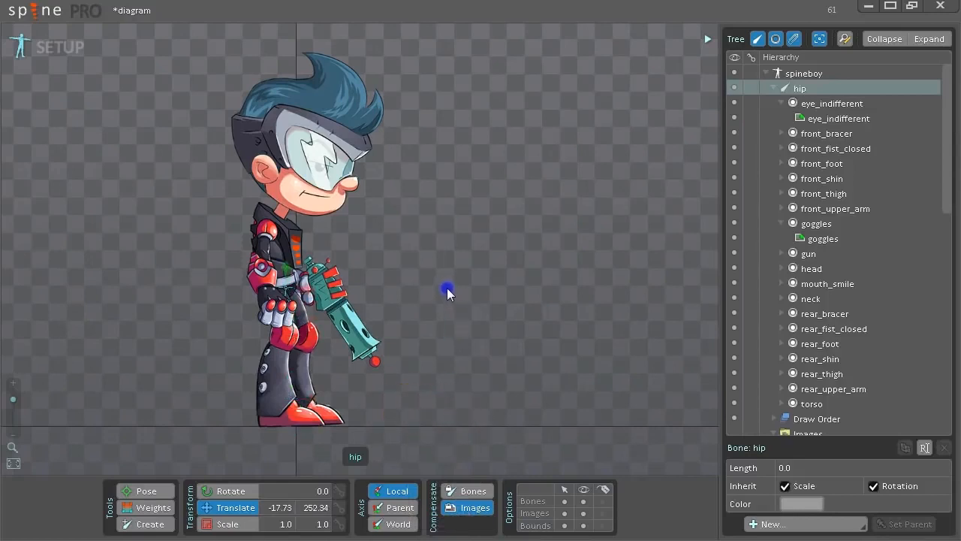
left_click(458, 510)
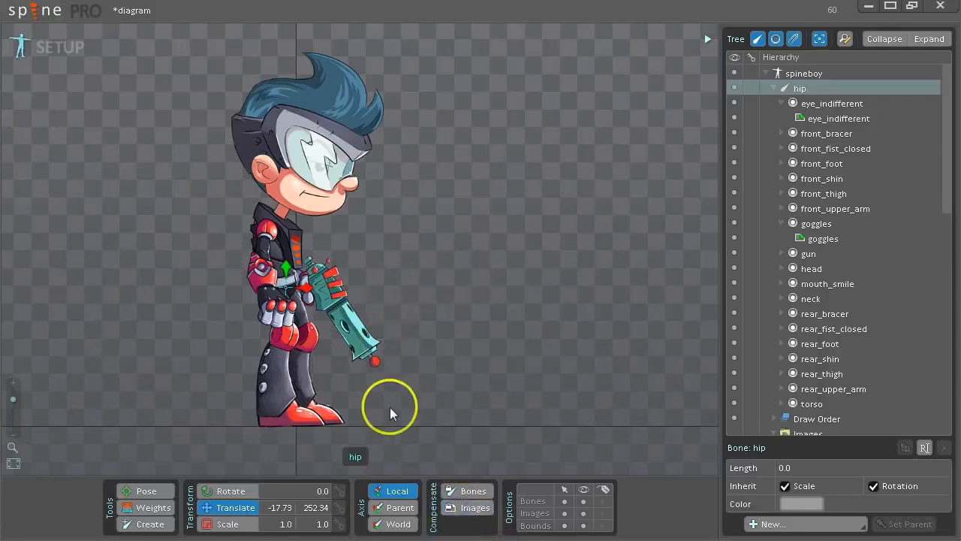
Step: Create a bone about 142 units long from the front knee down the shin and parent the rear_foot slot to it
left_click(164, 524)
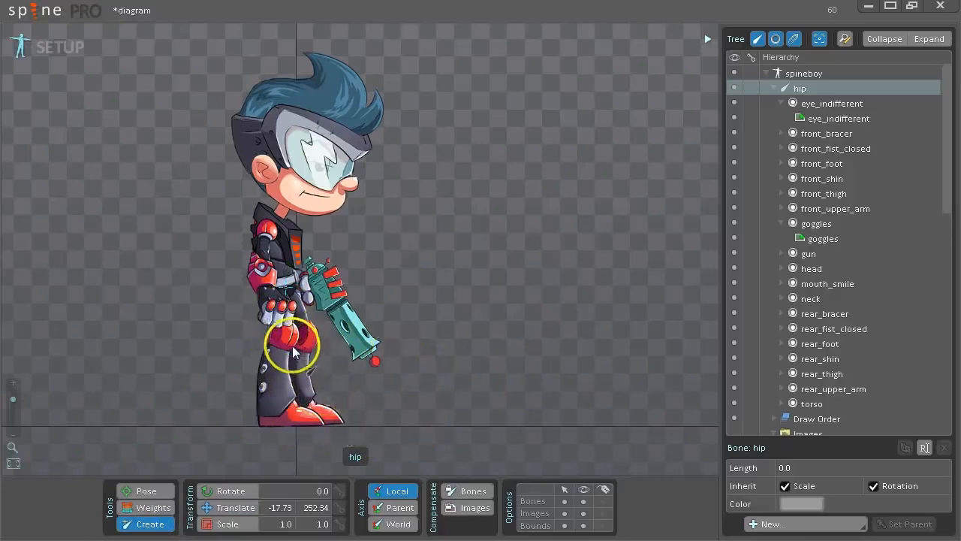
left_click_drag(288, 339, 274, 405)
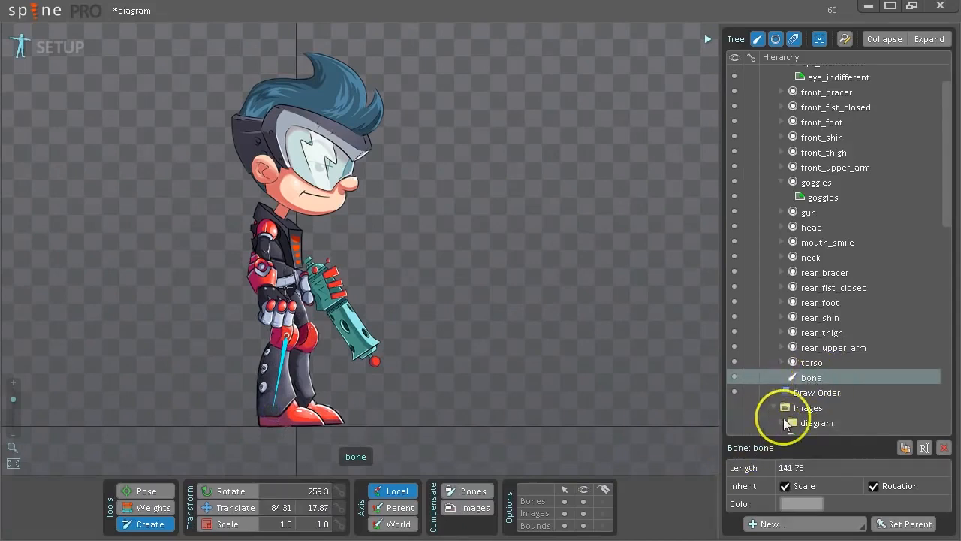
left_click(925, 447)
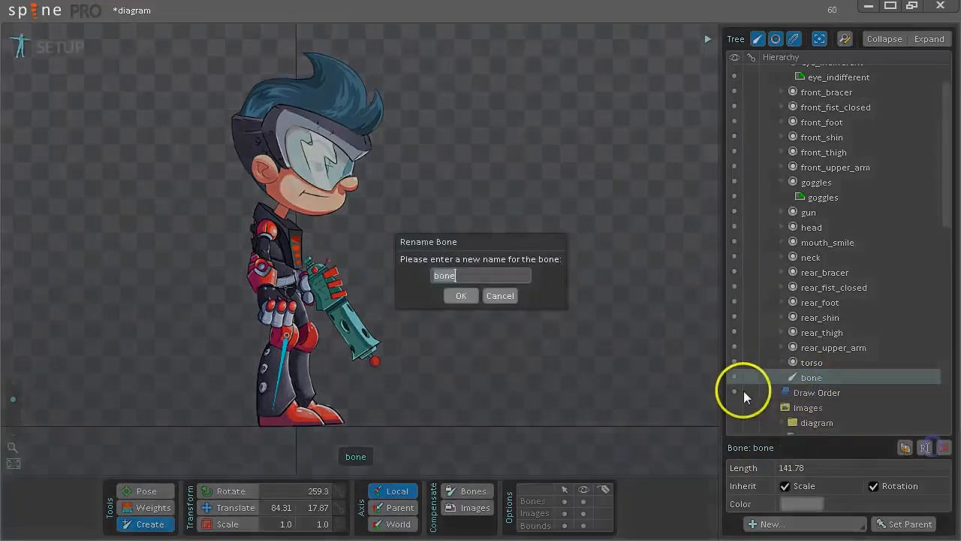
left_click(512, 298)
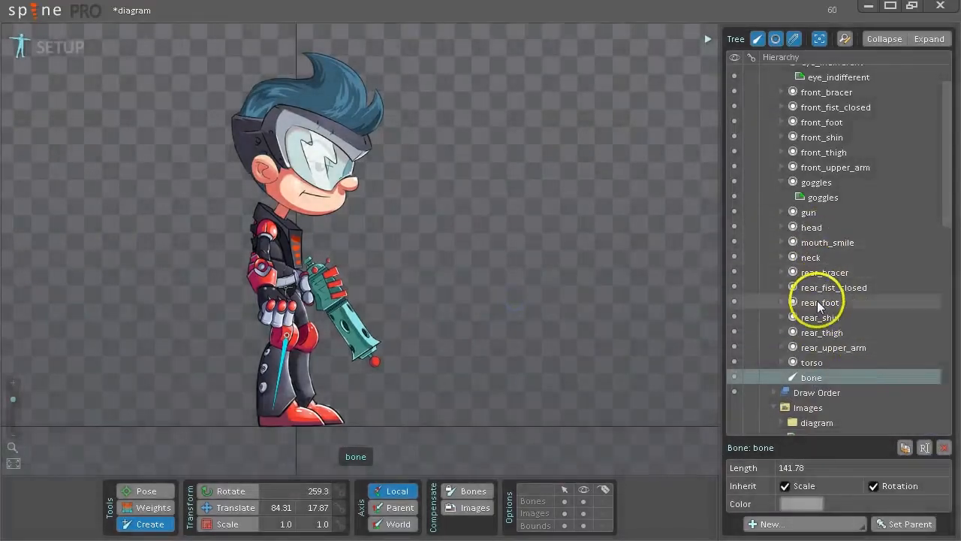
left_click_drag(848, 304, 826, 391)
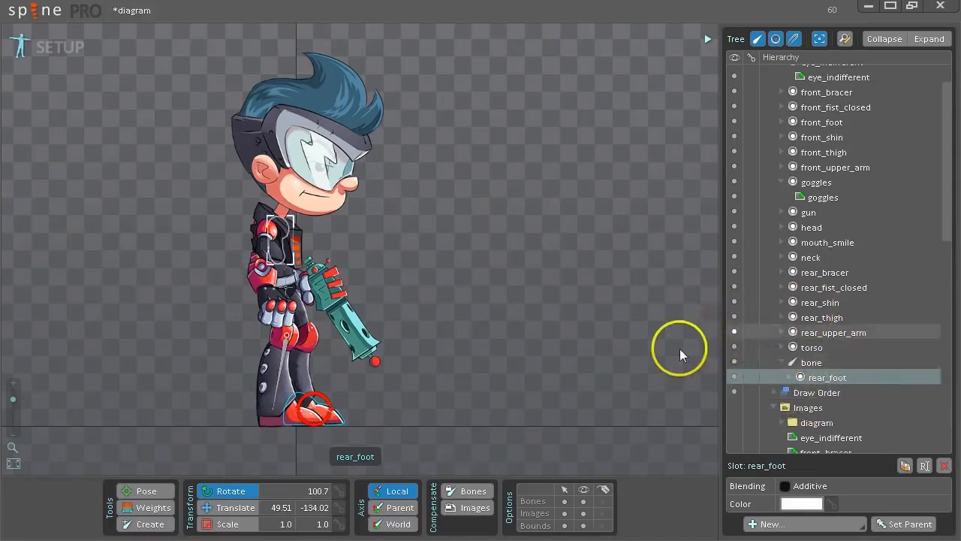
Step: Undo the trial shin bone and its parenting, and create a rear_thigh bone about 75 units long from the hip, attaching the rear_thigh slot
key("ctrl+z")
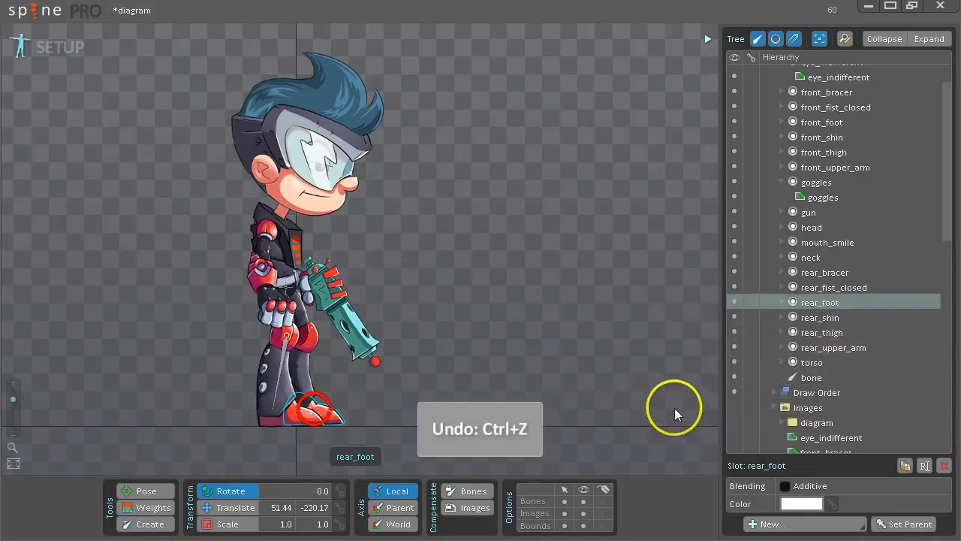
left_click(145, 523)
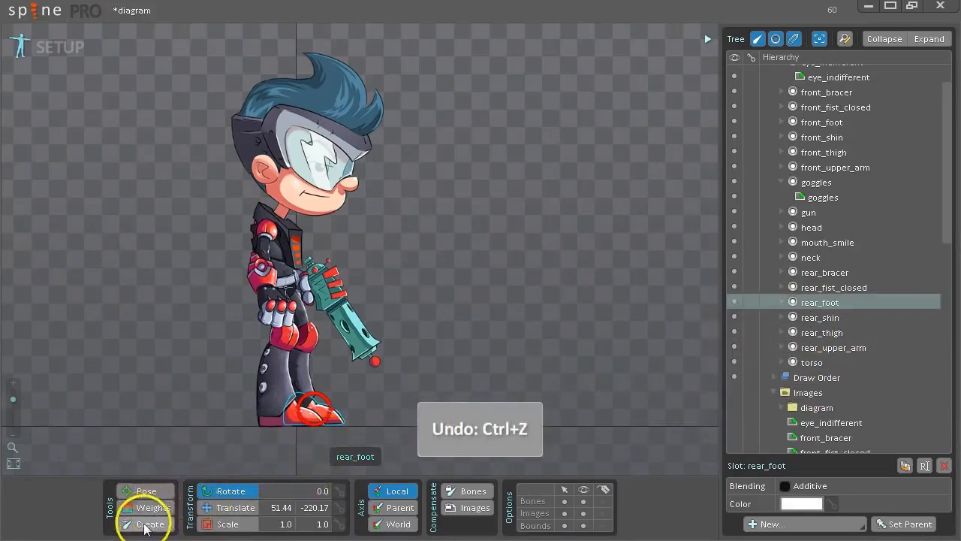
left_click(295, 293)
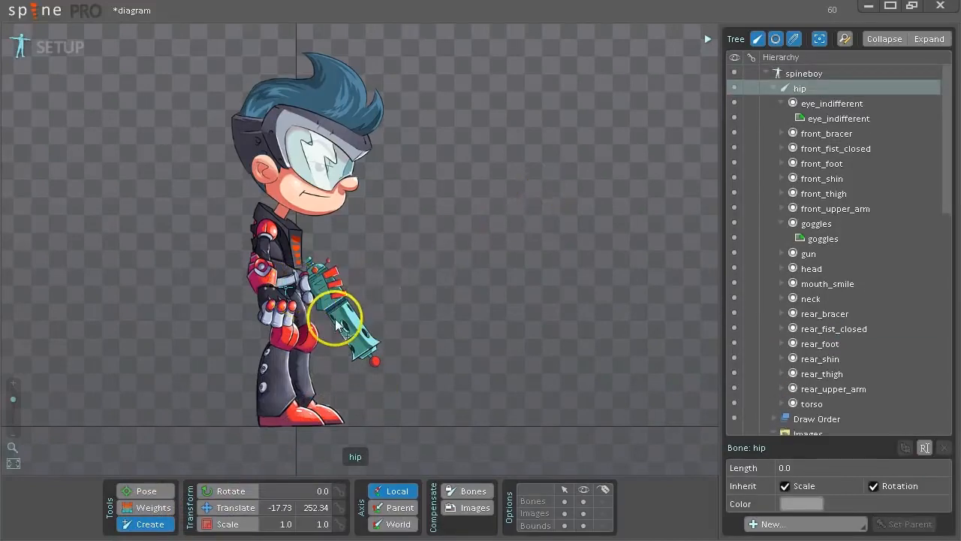
left_click_drag(293, 299, 306, 338)
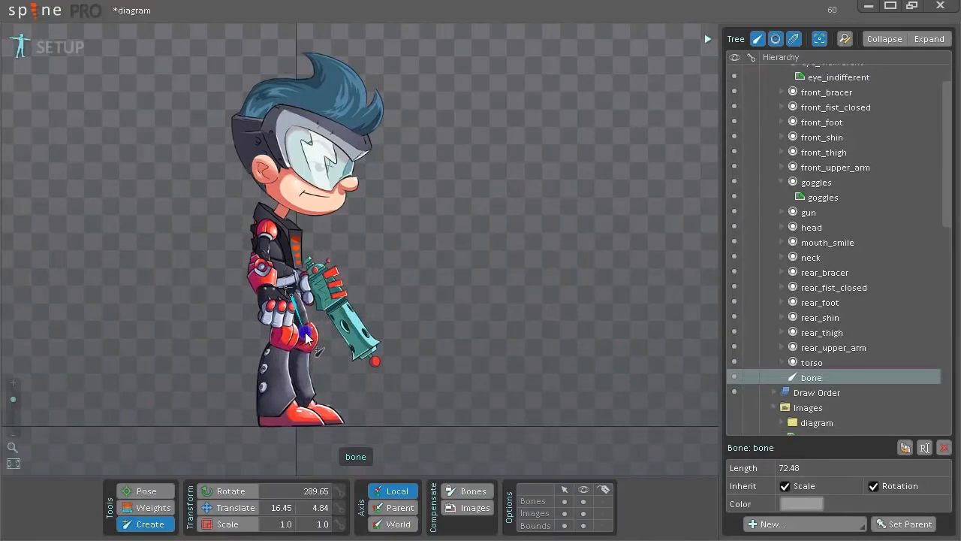
left_click_drag(247, 307, 218, 286)
mouse_move(310, 324)
left_mouse_down()
mouse_move(285, 383)
mouse_move(327, 294)
mouse_move(311, 157)
mouse_move(248, 276)
mouse_move(272, 385)
mouse_move(300, 371)
mouse_move(379, 259)
mouse_move(310, 324)
left_mouse_up()
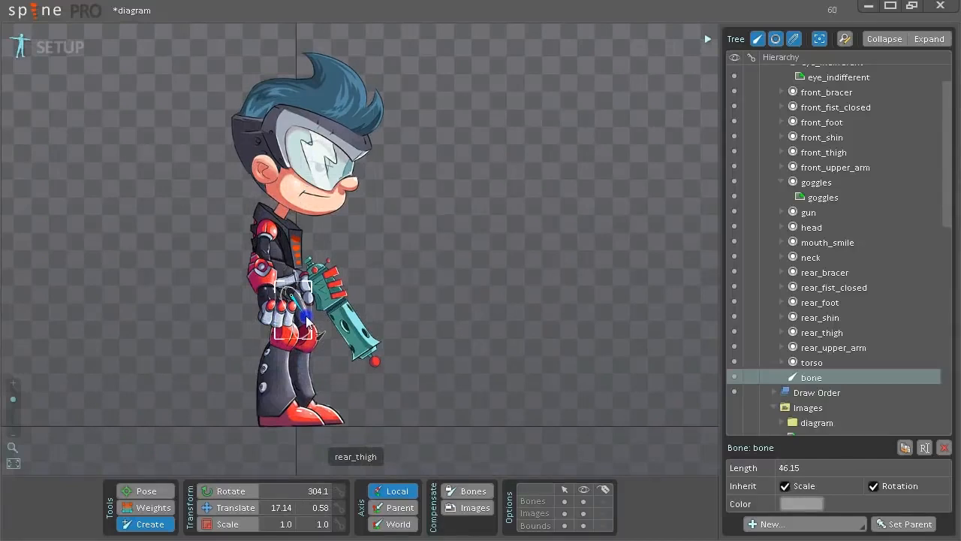
left_click_drag(302, 334, 260, 347)
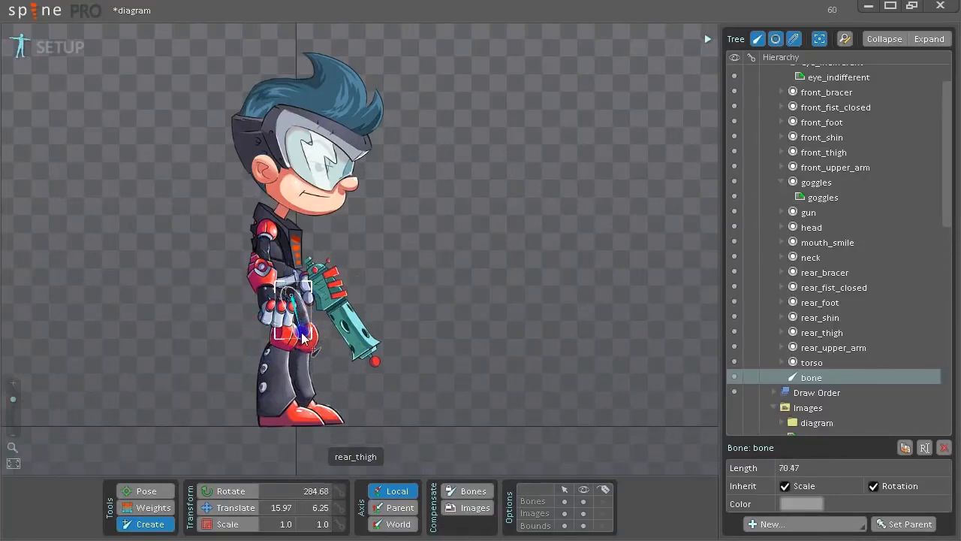
left_click_drag(306, 334, 305, 334)
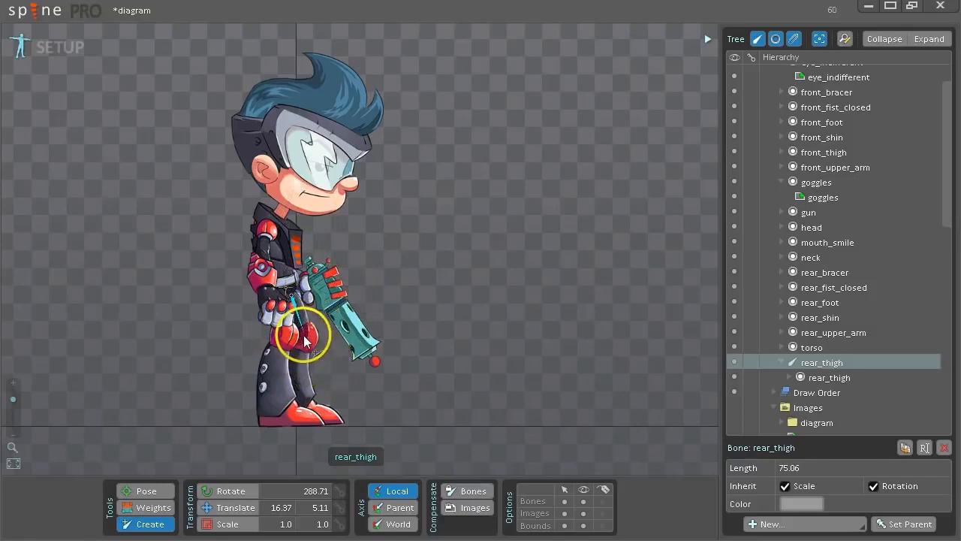
Step: Extend the rear leg with a rear_shin bone and a rear_foot bone about 72 units long, each holding its matching slot
left_click_drag(306, 340, 312, 385)
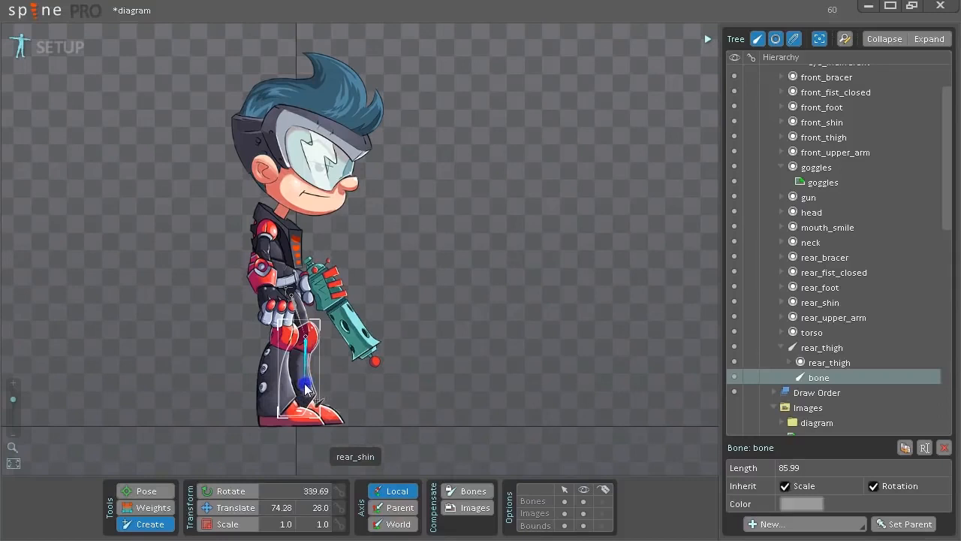
left_click_drag(297, 409, 330, 422)
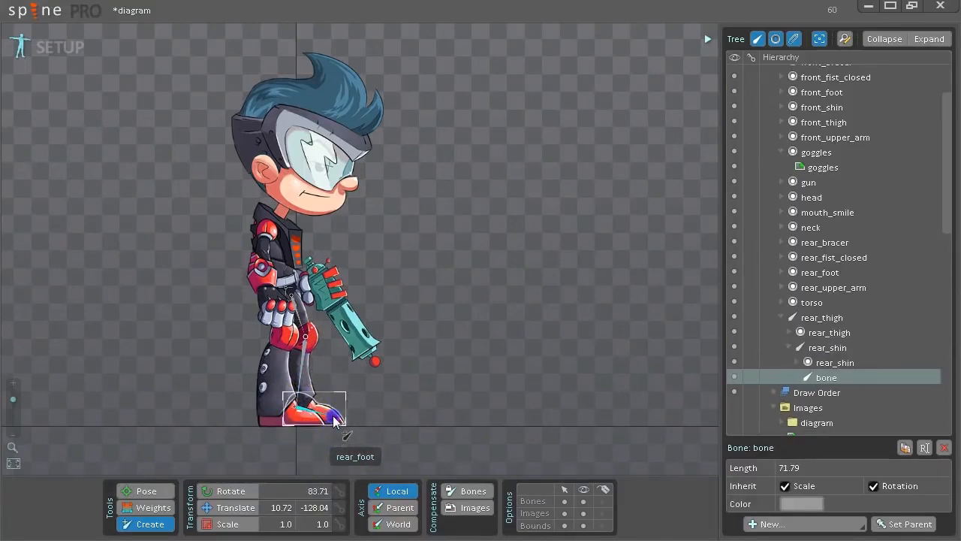
left_click(335, 420)
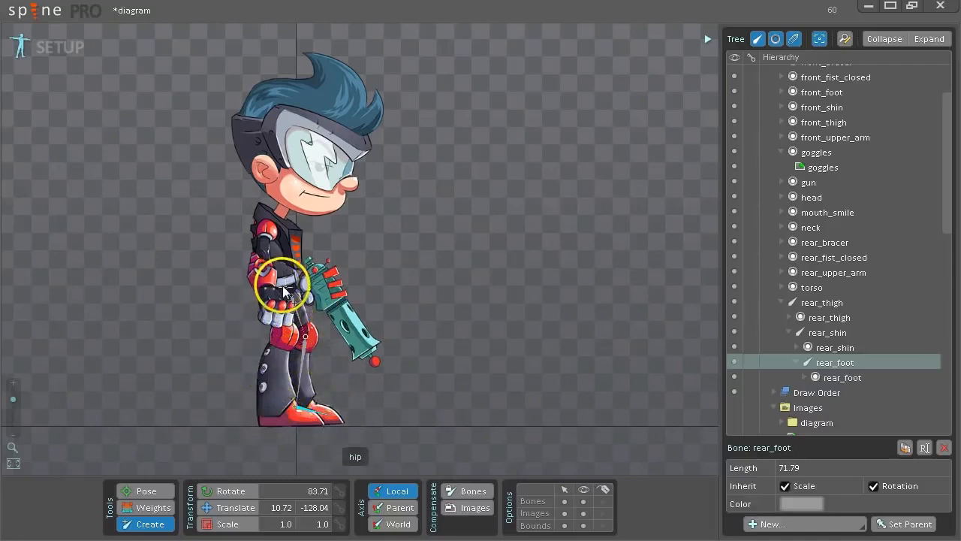
Step: Build front_thigh, front_shin and front_foot bones down the front leg from the hip, the foot bone about 73 units long, with matching slots attached
left_click(283, 289)
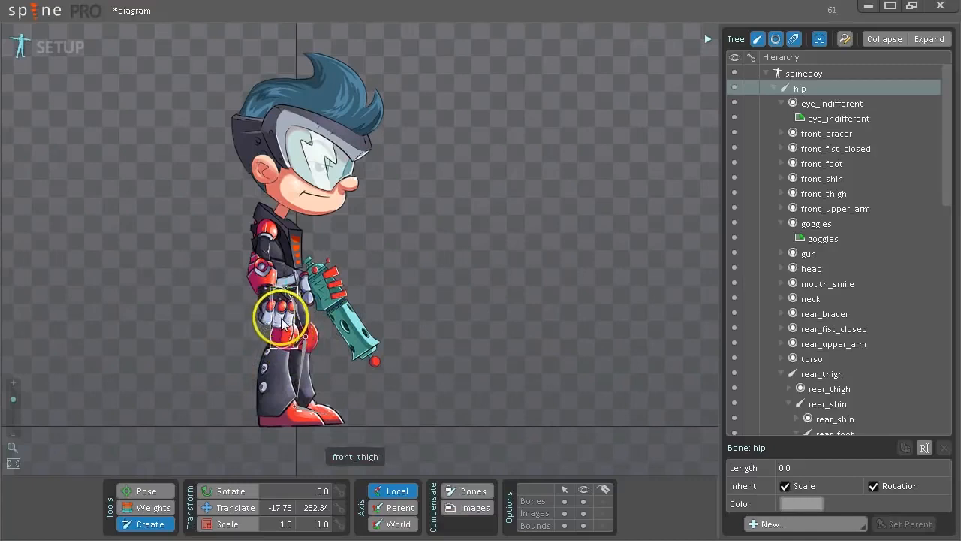
left_click_drag(281, 291, 303, 425)
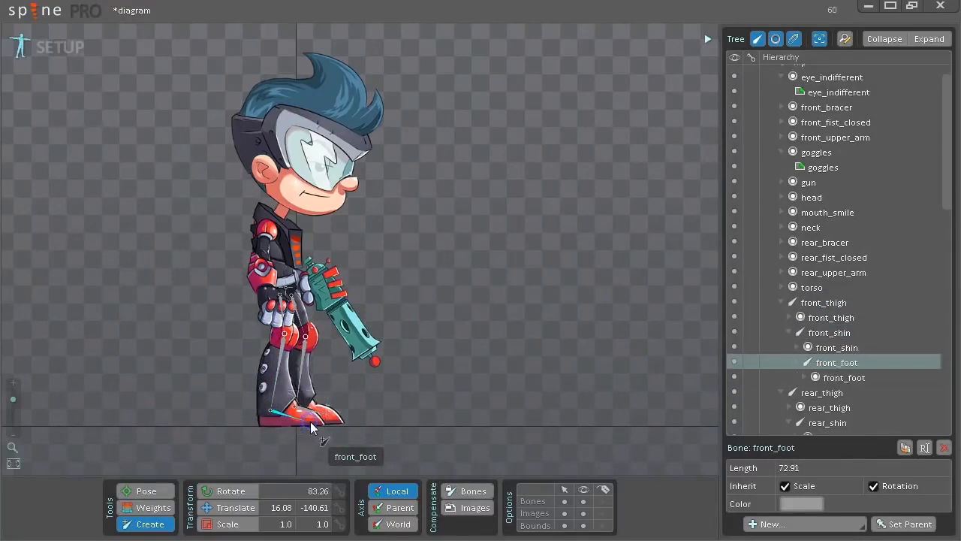
Step: Build torso, neck and head bones up from the hip with their slots attached, and shift the neck bone's base, making it about 25 units long
left_click(286, 293)
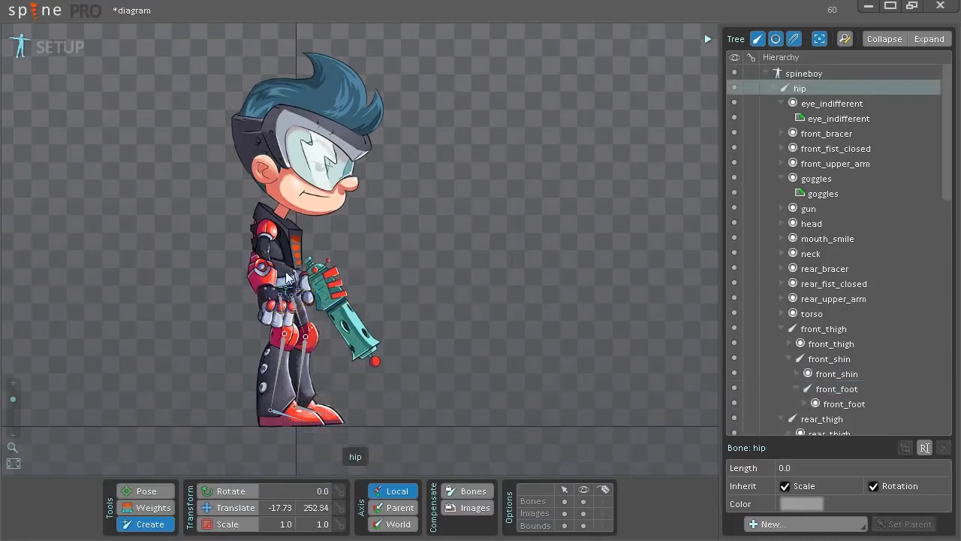
left_click_drag(278, 280, 285, 106)
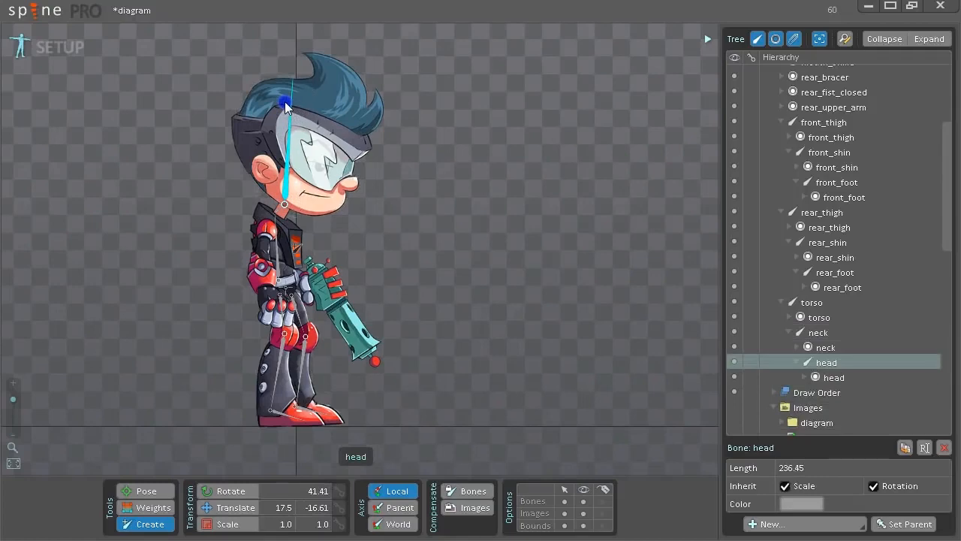
scroll(281, 217, "up", 5)
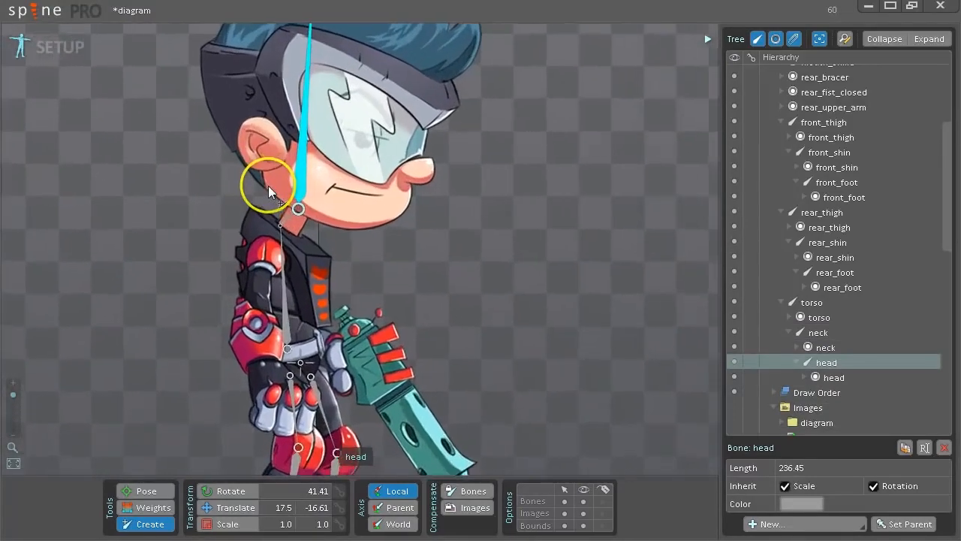
left_click(287, 223)
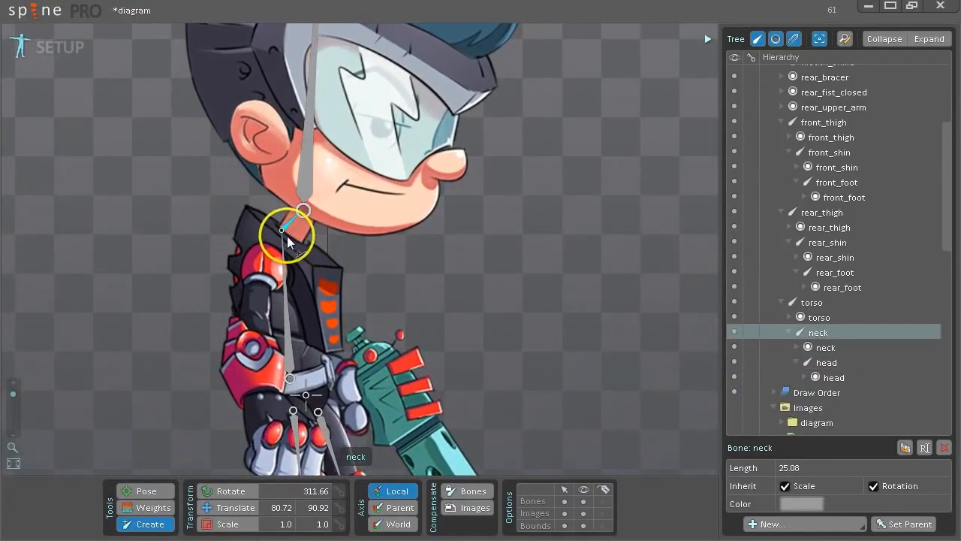
left_click_drag(285, 238, 293, 226)
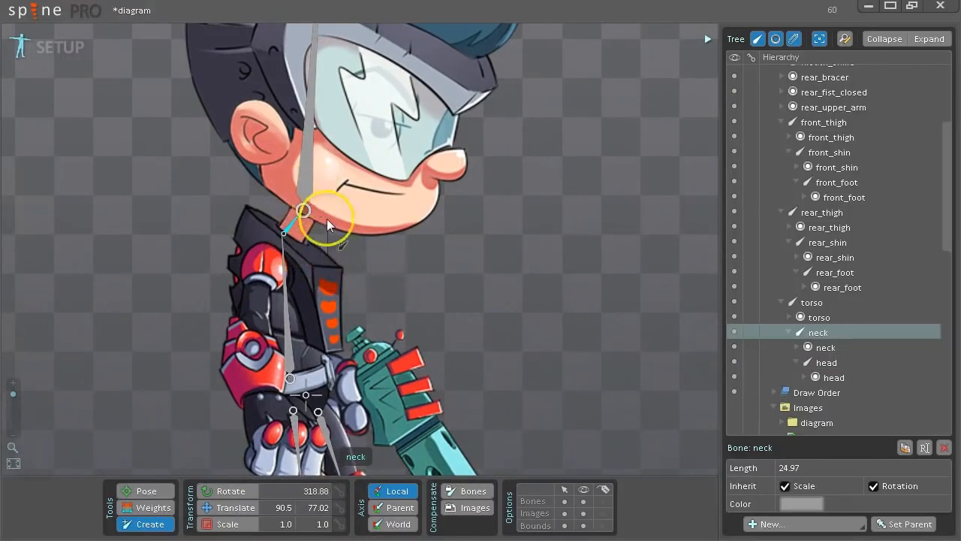
Step: From the torso bone, chain front_upper_arm, front_bracer and front_fist_closed bones, continuing with rear_upper_arm, rear_bracer and rear_fist_closed, each holding its matching slot
scroll(327, 247, "down", 5)
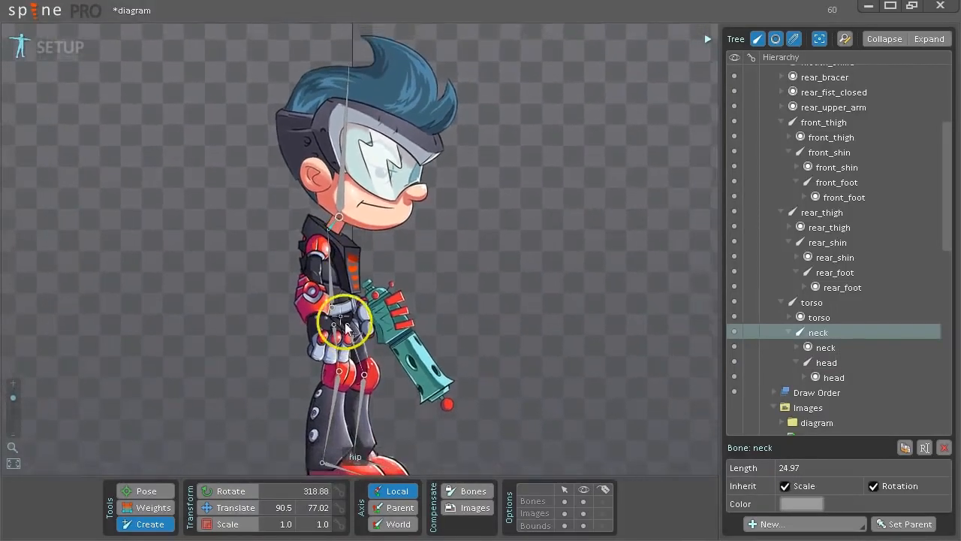
left_click(331, 288)
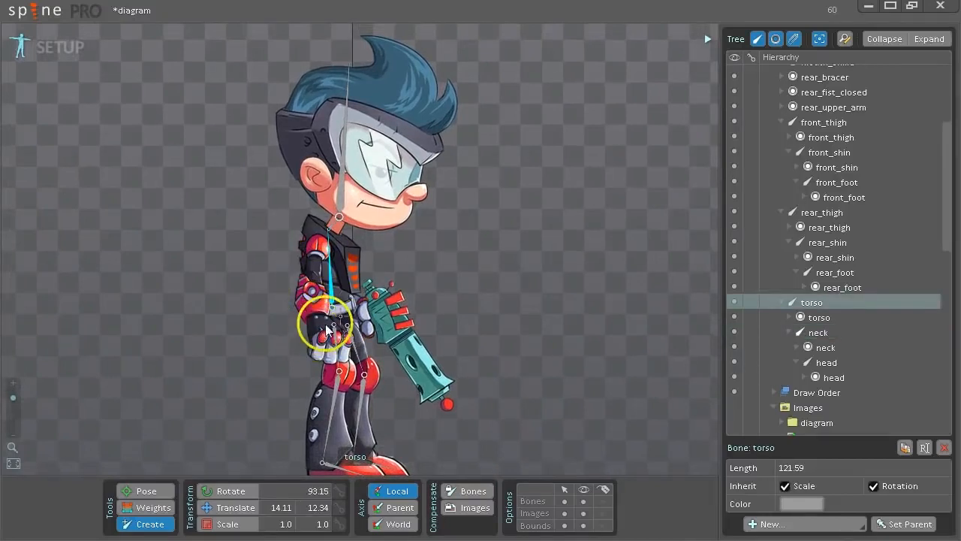
left_click_drag(316, 244, 312, 289)
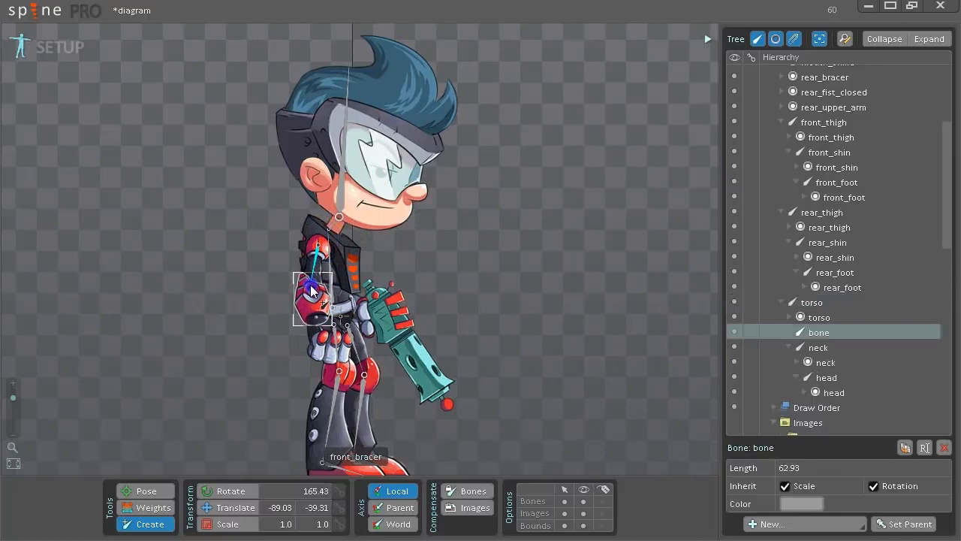
left_click_drag(311, 286, 326, 350)
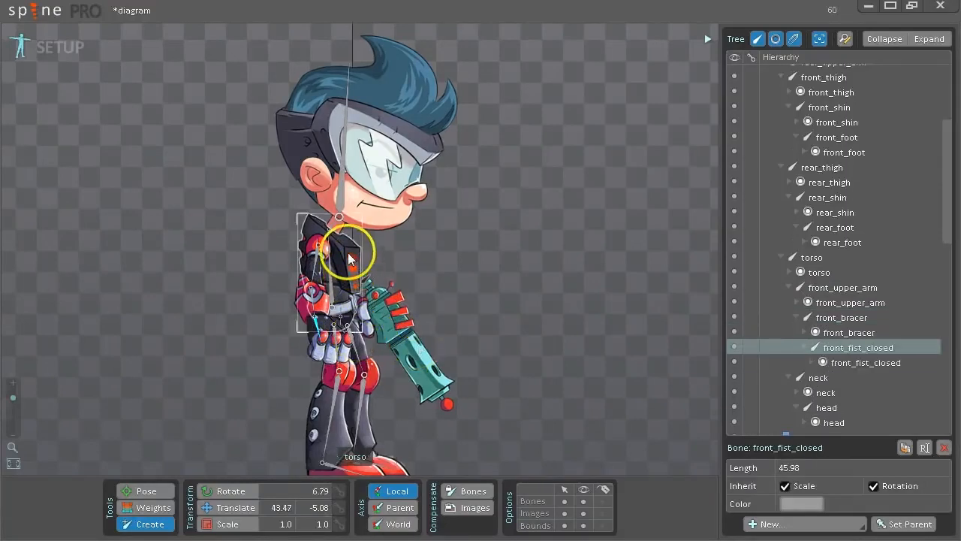
left_click_drag(338, 246, 351, 335)
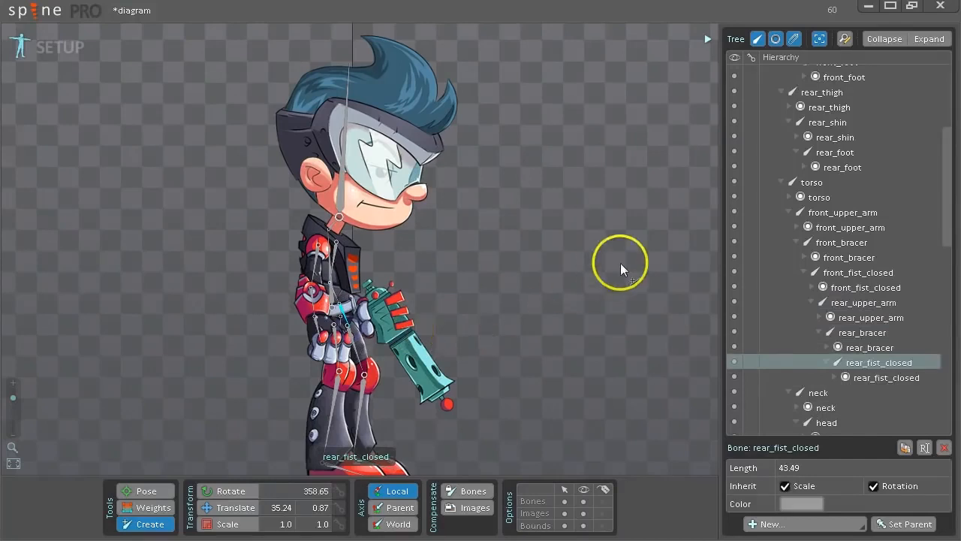
Step: Collapse the hierarchy, expand the hip bone, and parent the eye_indifferent slot to the head bone
left_click(891, 39)
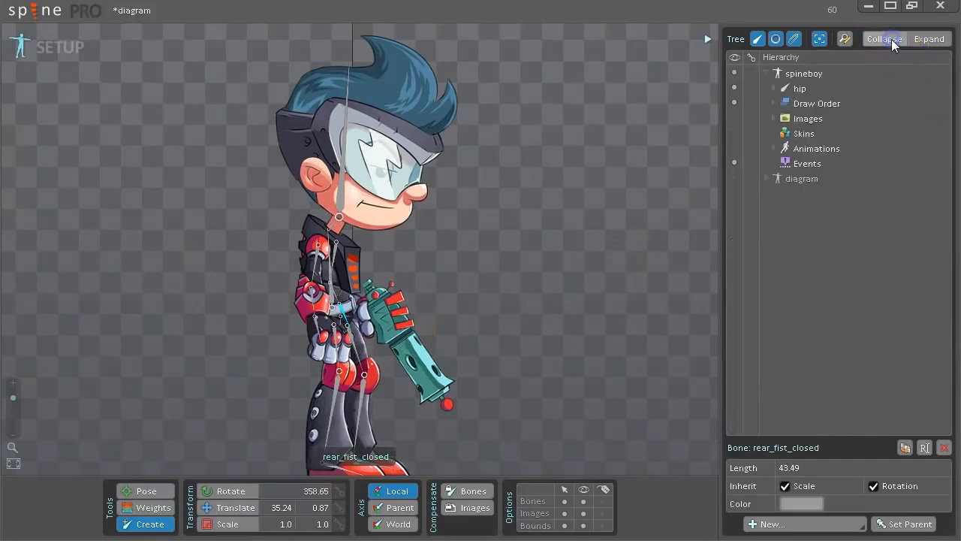
left_click(775, 88)
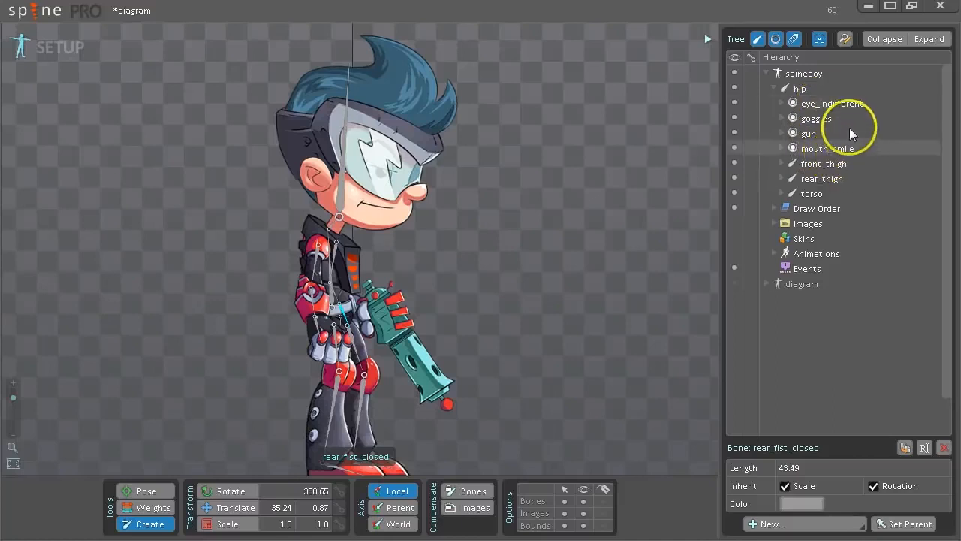
left_click(834, 105)
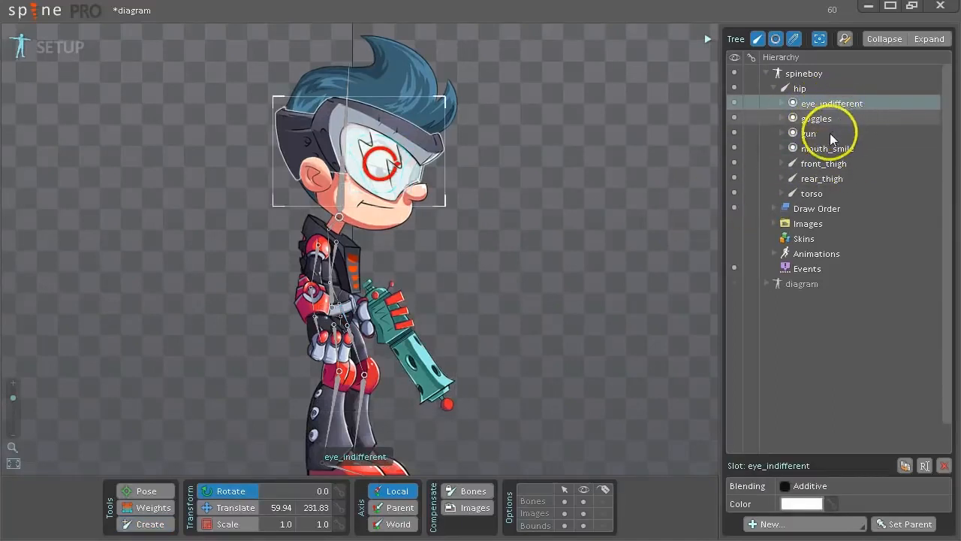
left_click(908, 523)
left_click(351, 168)
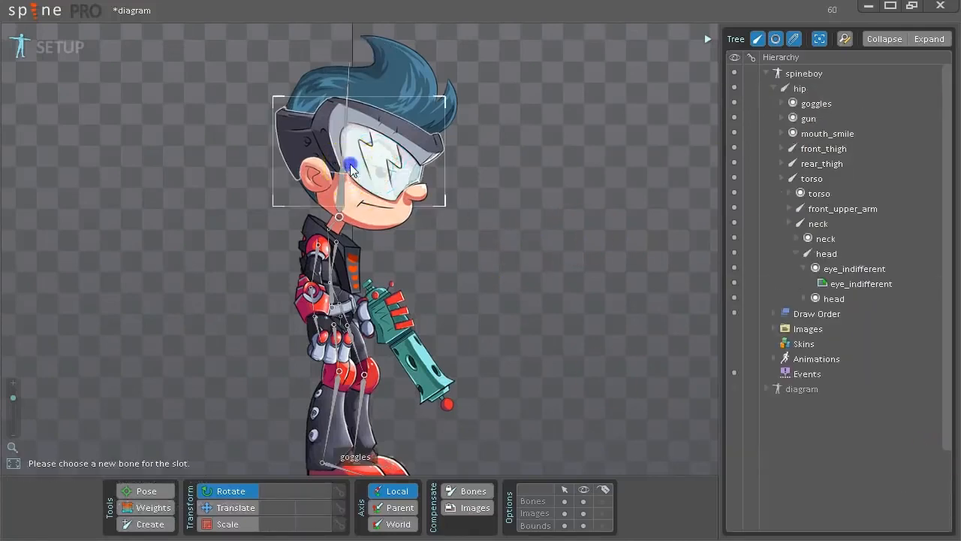
Step: Parent the goggles and mouth_smile slots to the head bone
left_click(821, 104)
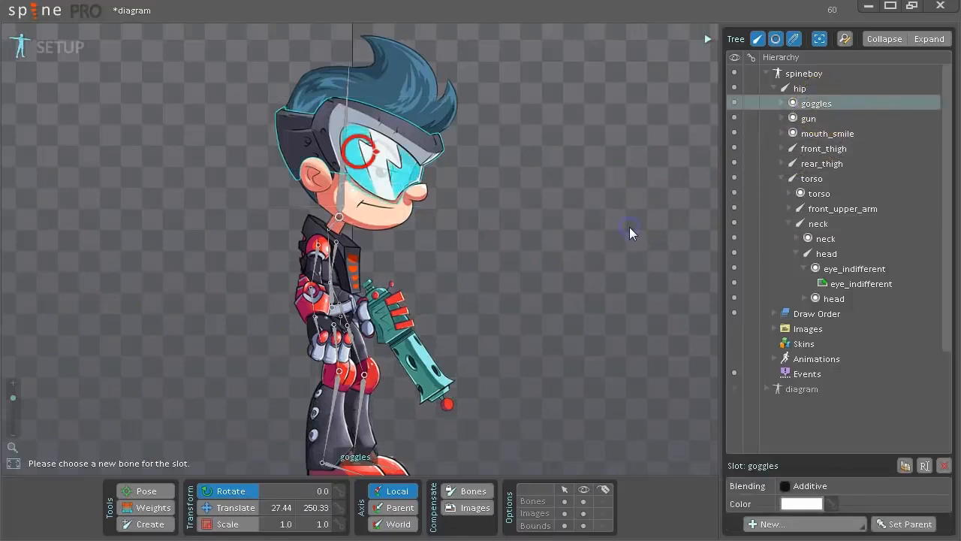
key("p")
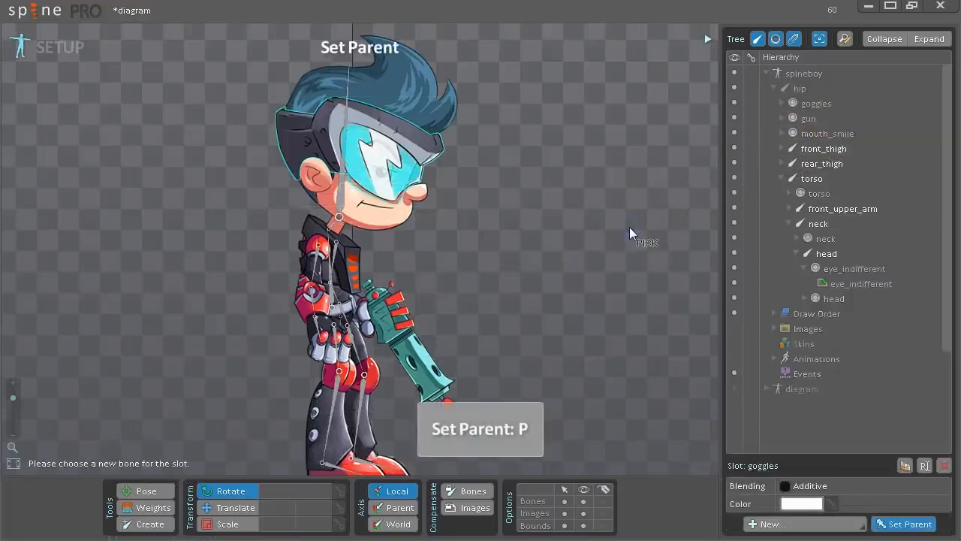
left_click(353, 139)
left_click(795, 120)
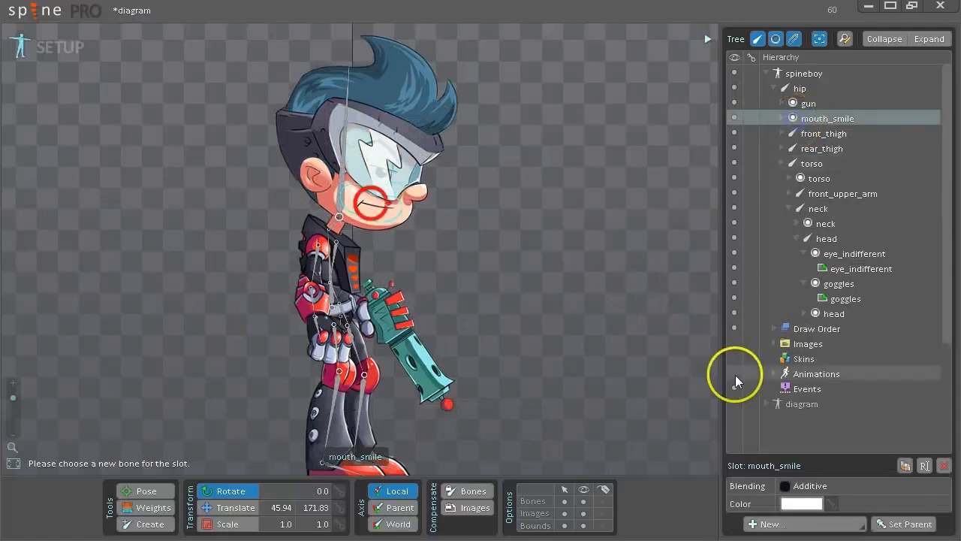
left_click_drag(801, 122, 848, 242)
Step: Parent the gun slot to the rear_fist_closed bone
left_click(817, 105)
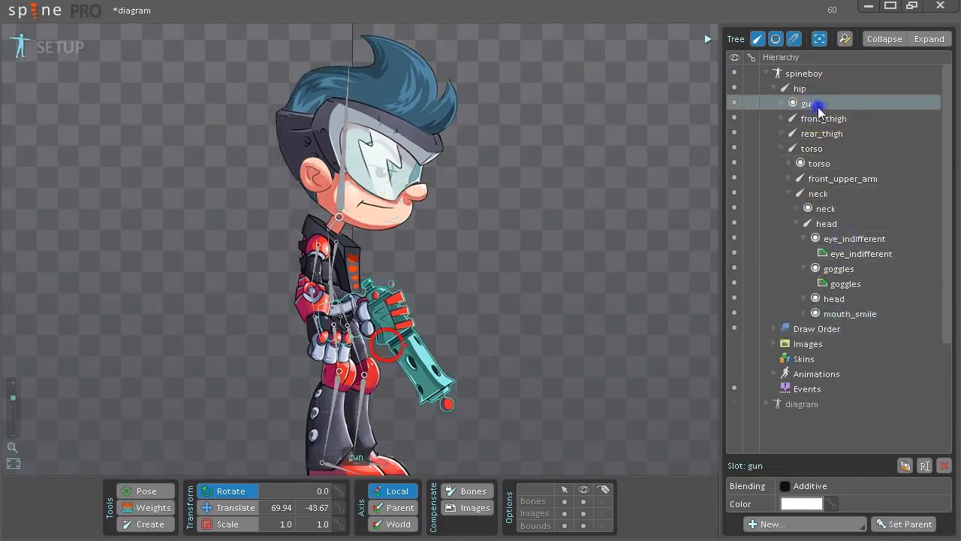
key("p")
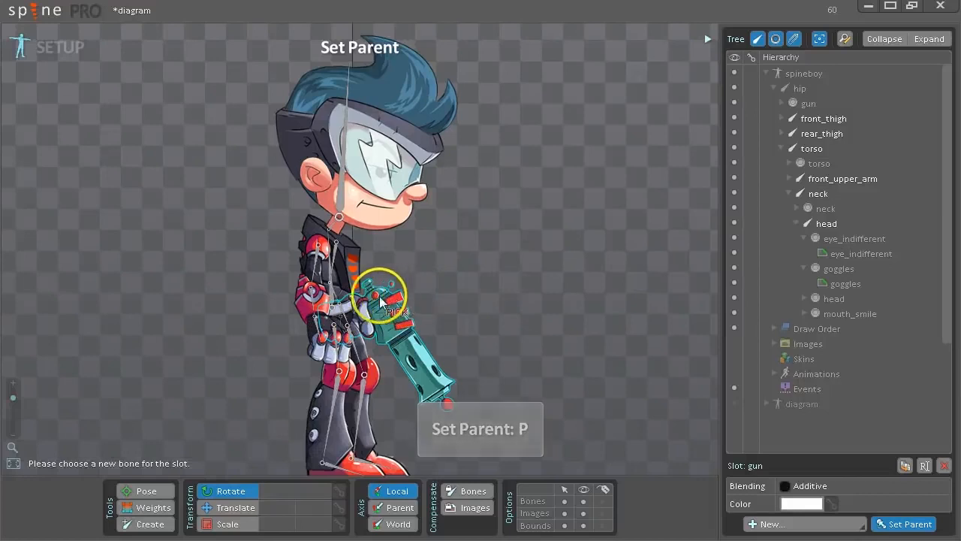
left_click(345, 306)
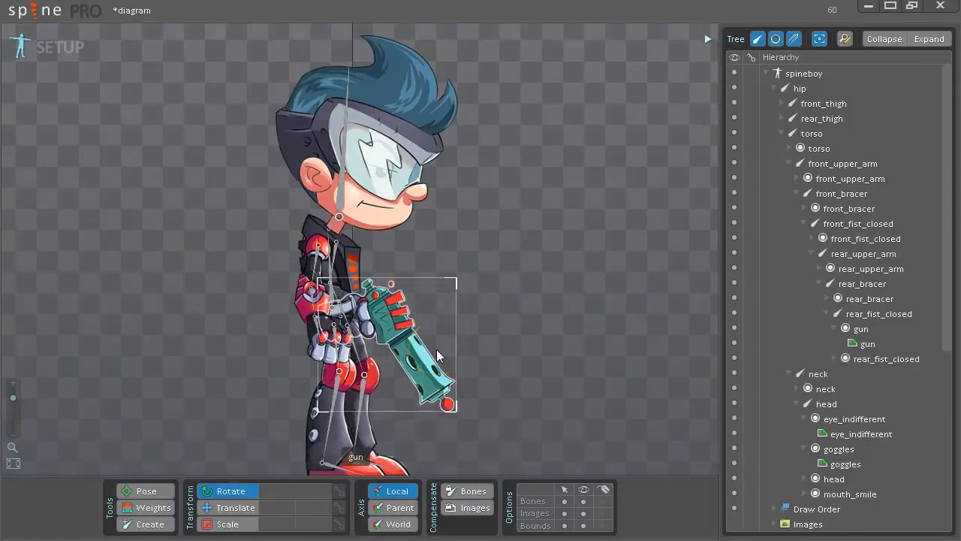
Step: Test the rig with the Pose tool by swinging the front leg backward, the rear leg forward and the front arm backward
scroll(400, 273, "down", 2)
mouse_move(410, 284)
left_mouse_down()
mouse_move(447, 283)
mouse_move(409, 280)
left_mouse_up()
left_click(154, 491)
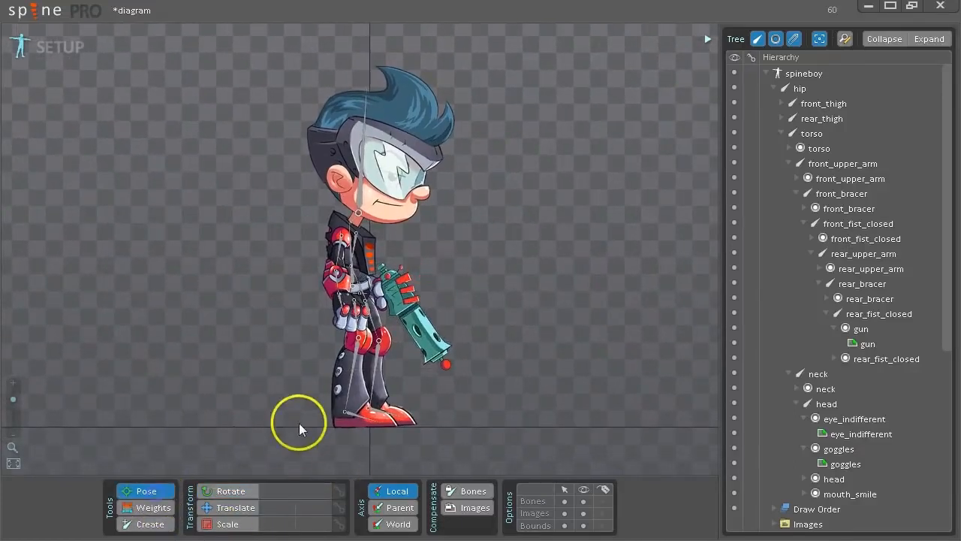
left_click_drag(339, 326, 265, 314)
left_click_drag(373, 325, 433, 289)
left_click_drag(345, 254, 283, 222)
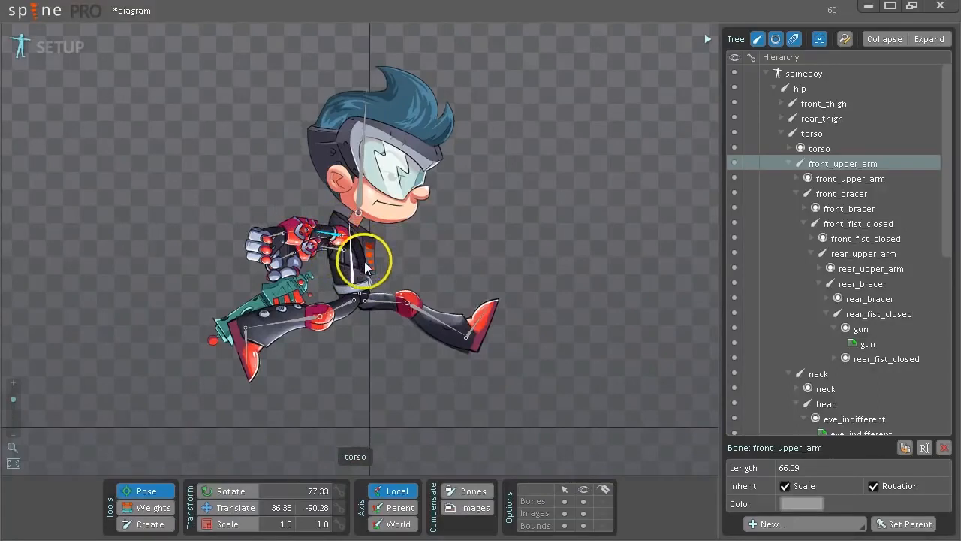
Step: Undo the test posing of both legs and the front arm
key("ctrl+z")
key("ctrl+z")
key("ctrl+z")
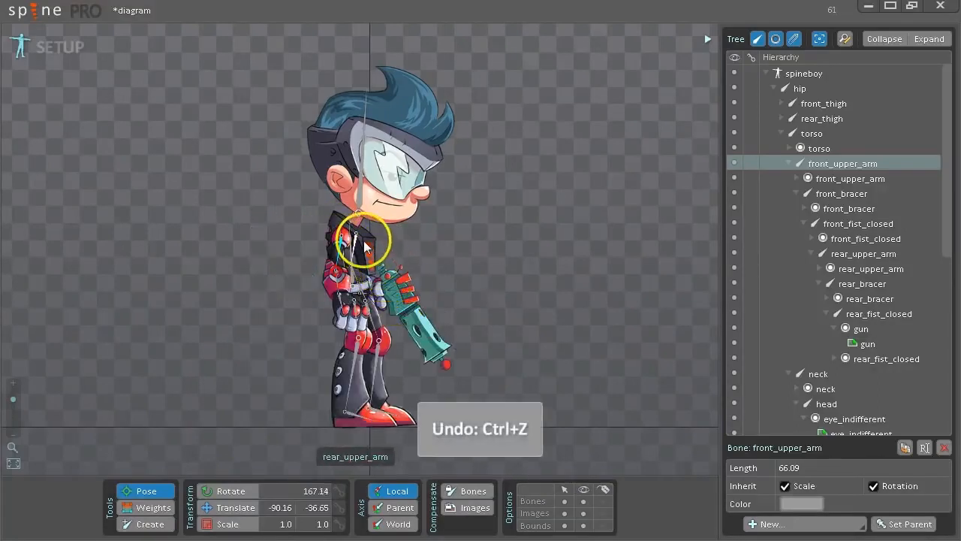
Step: Reparent the rear_upper_arm bone to the torso bone
left_click(359, 238)
left_click_drag(842, 258, 815, 133)
Step: Test the rig by raising the rear arm and tilting the head backward, and undo both poses
left_click_drag(348, 263, 420, 213)
left_click_drag(354, 215, 216, 193)
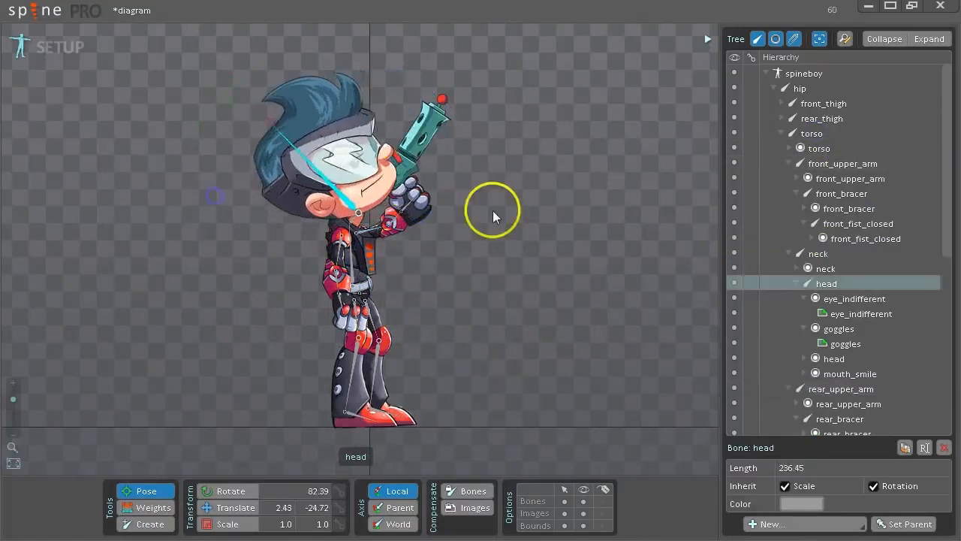
key("ctrl+z")
key("ctrl+z")
double_click(490, 285)
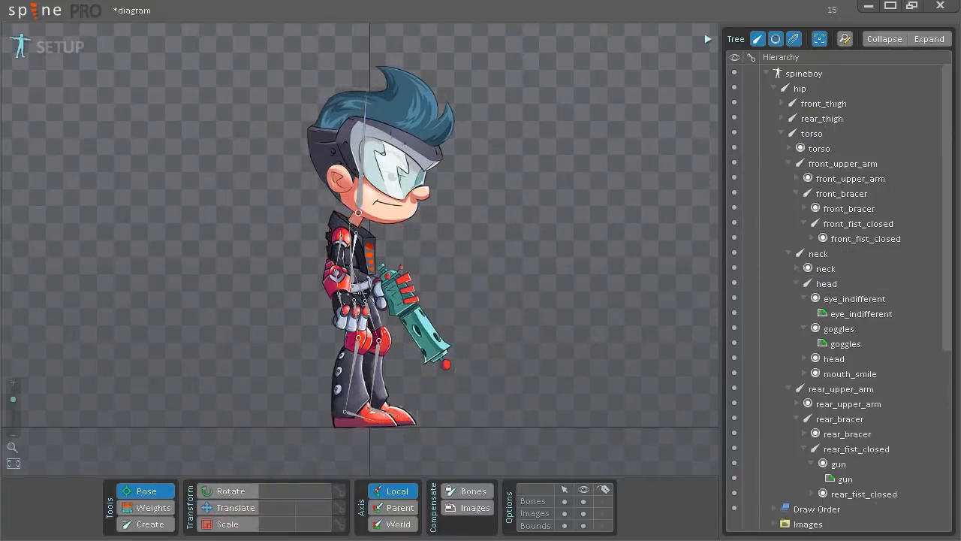
Step: Color the six bones of the rear leg and rear arm blue
left_click(381, 365)
left_click(381, 322, "ctrl")
left_click(384, 412, "ctrl")
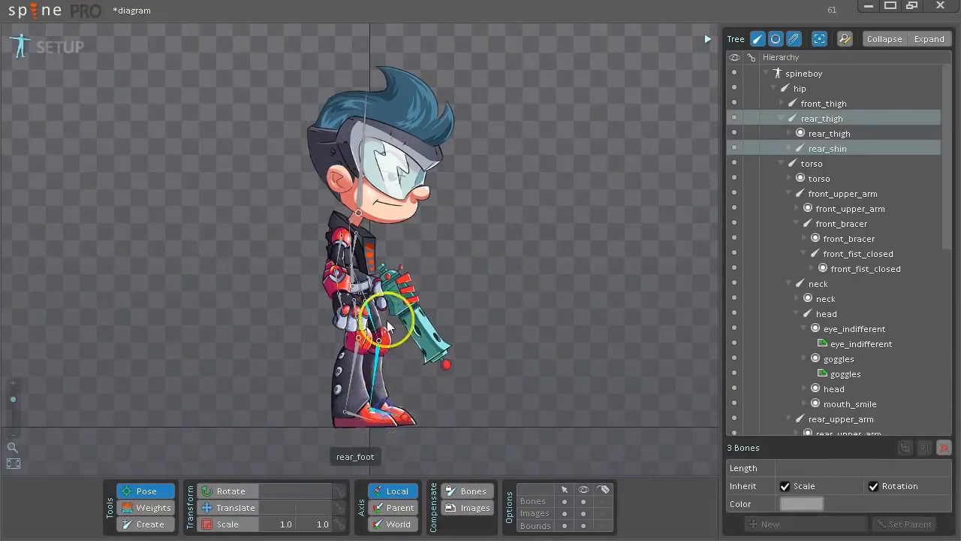
left_click(355, 244, "ctrl")
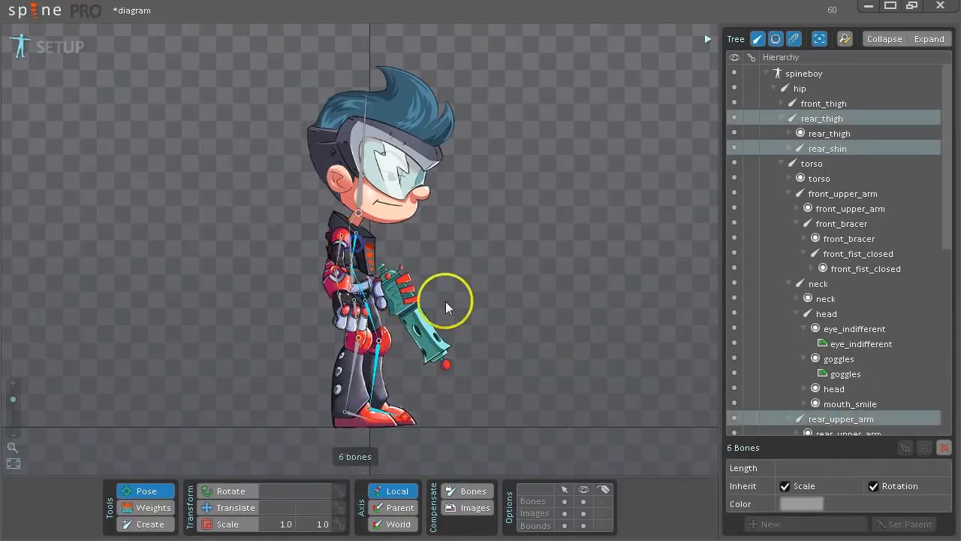
left_click(800, 504)
left_click(319, 369)
left_click(451, 415)
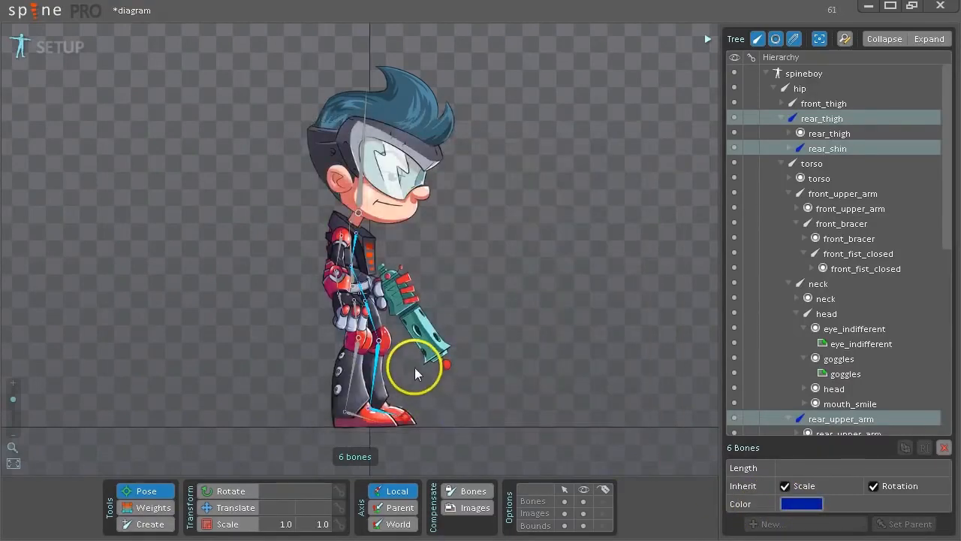
left_click(560, 369)
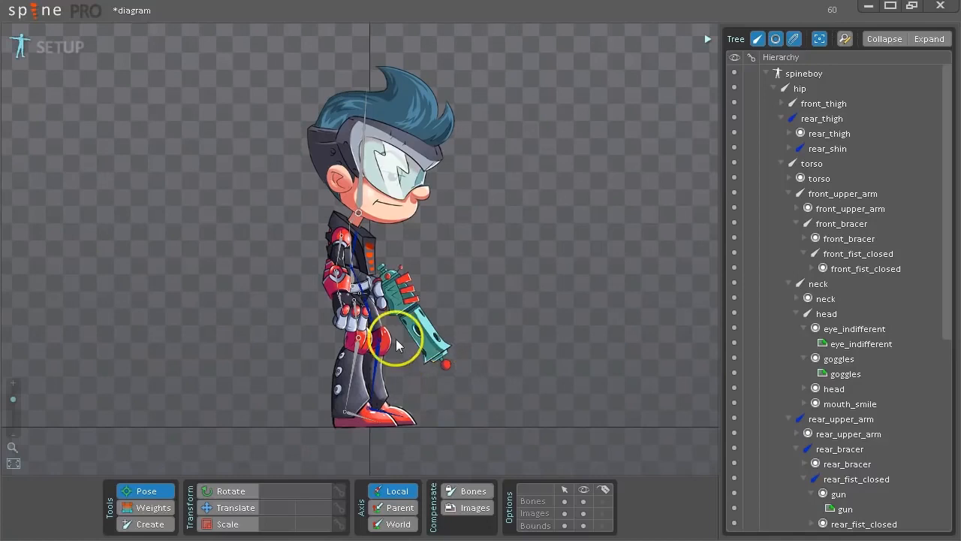
Step: Store the hip bone as selection 1, the torso as selection 2 and the head as selection 3
left_click(367, 307)
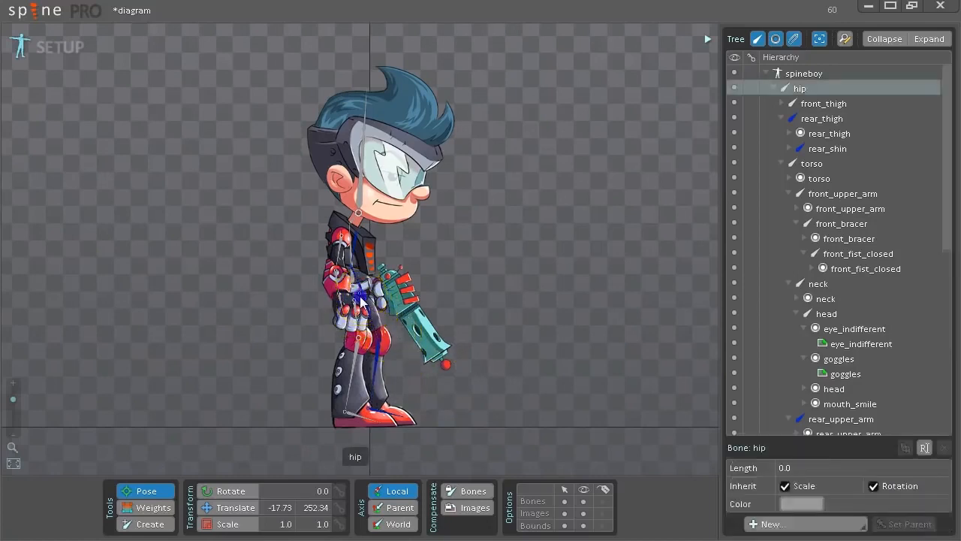
left_click(230, 490)
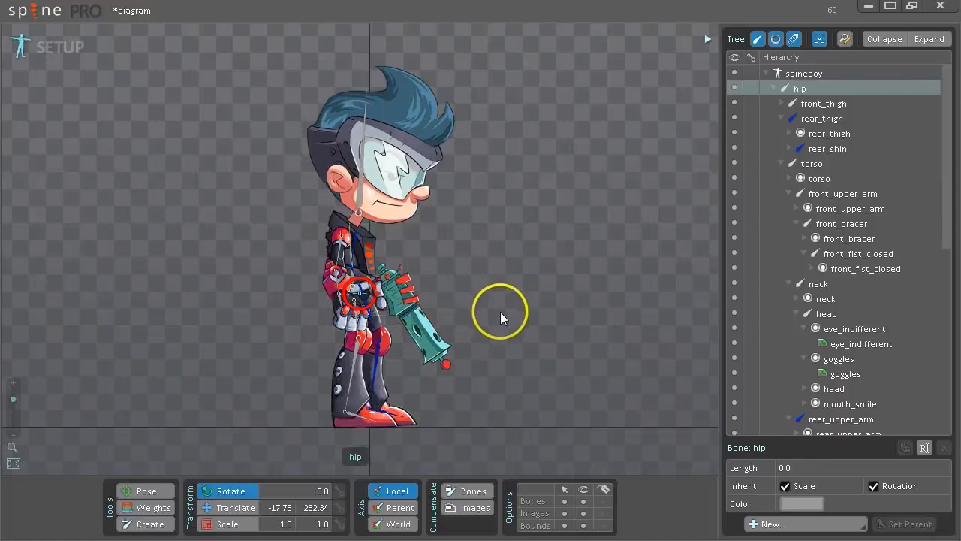
key("ctrl+1")
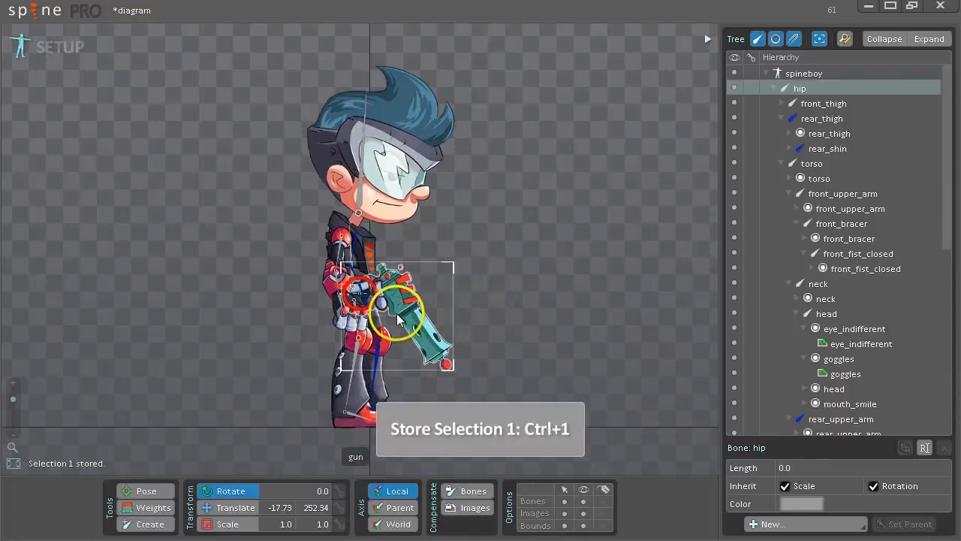
left_click(354, 248)
key("ctrl+2")
double_click(290, 191)
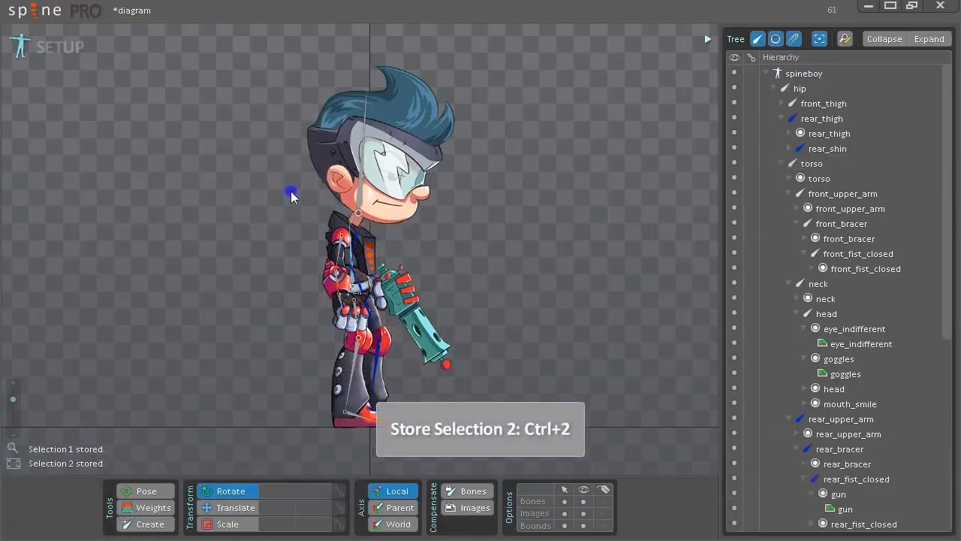
left_click_drag(278, 145, 388, 218)
key("ctrl+3")
Step: Store front_upper_arm with front_bracer as selection 4 and rear_upper_arm with rear_bracer as selection 5
left_click(340, 263)
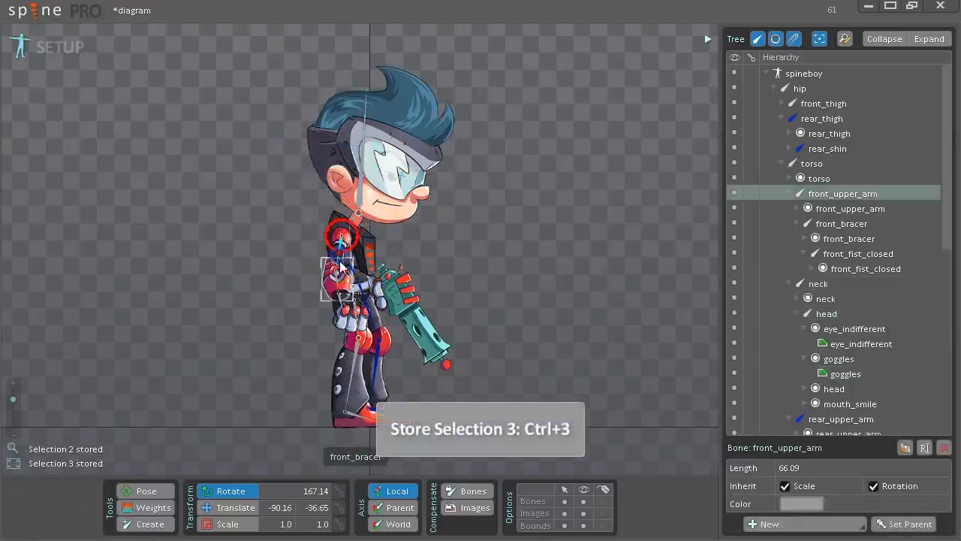
left_click(340, 279, "ctrl")
key("ctrl+4")
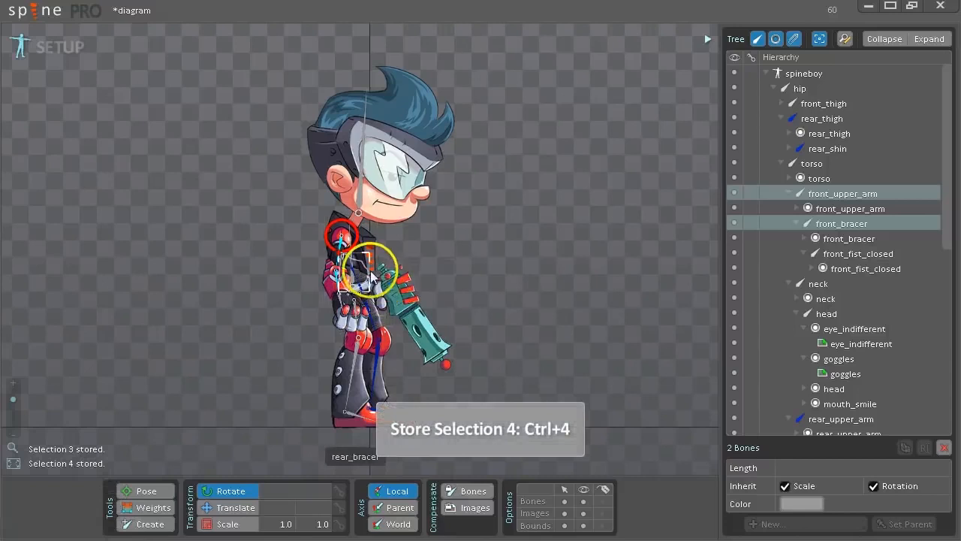
left_click(354, 256)
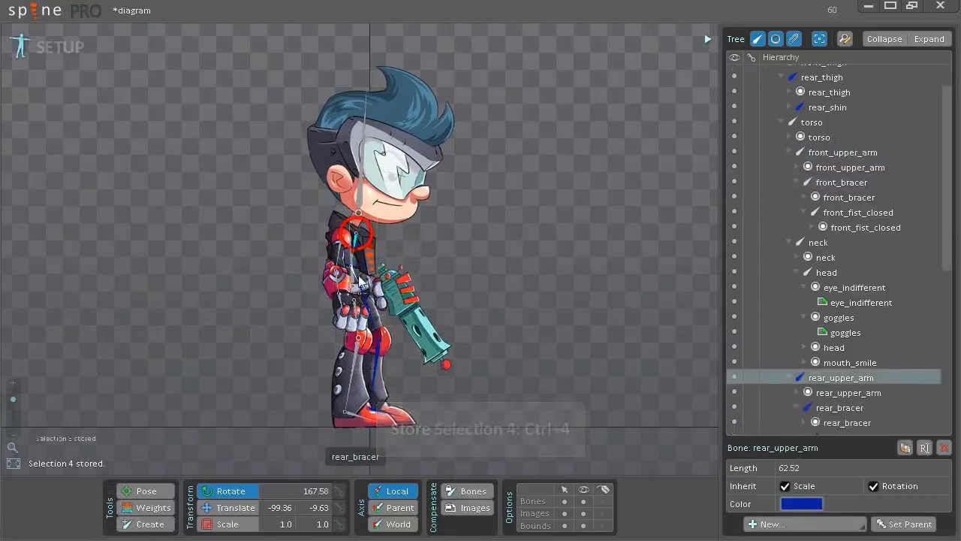
left_click(358, 277, "ctrl")
key("ctrl+5")
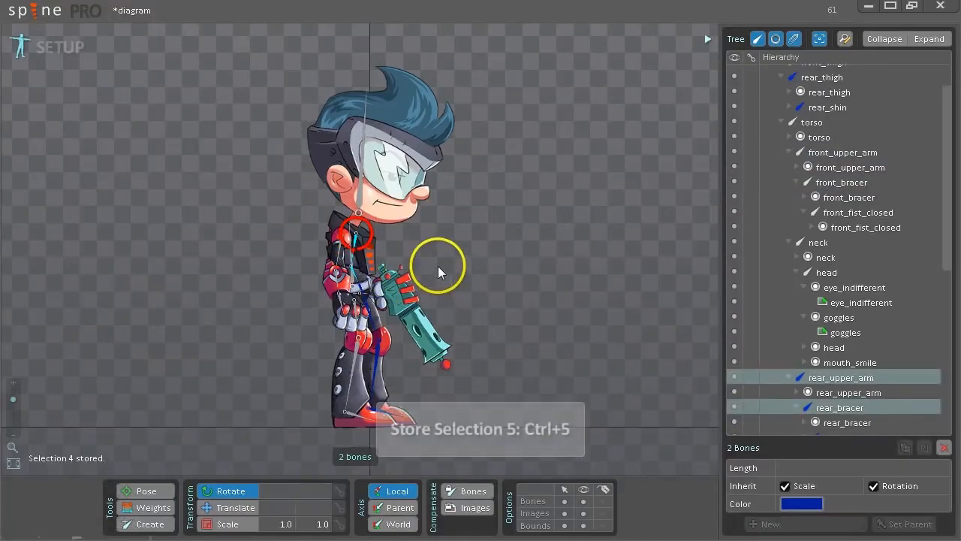
Step: Store front_thigh with front_shin as selection 6 and rear_thigh with rear_shin as selection 7
left_click(354, 319)
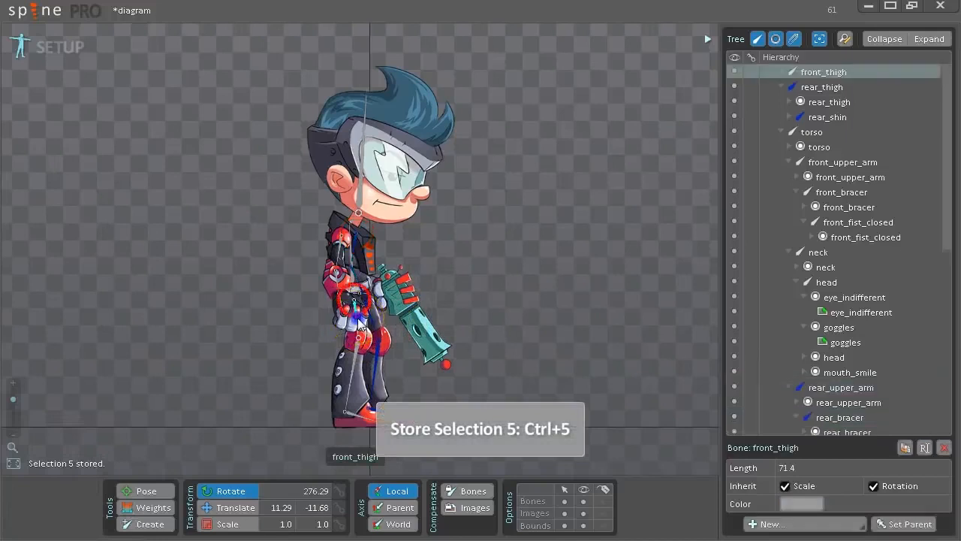
left_click(357, 353, "ctrl")
key("ctrl+6")
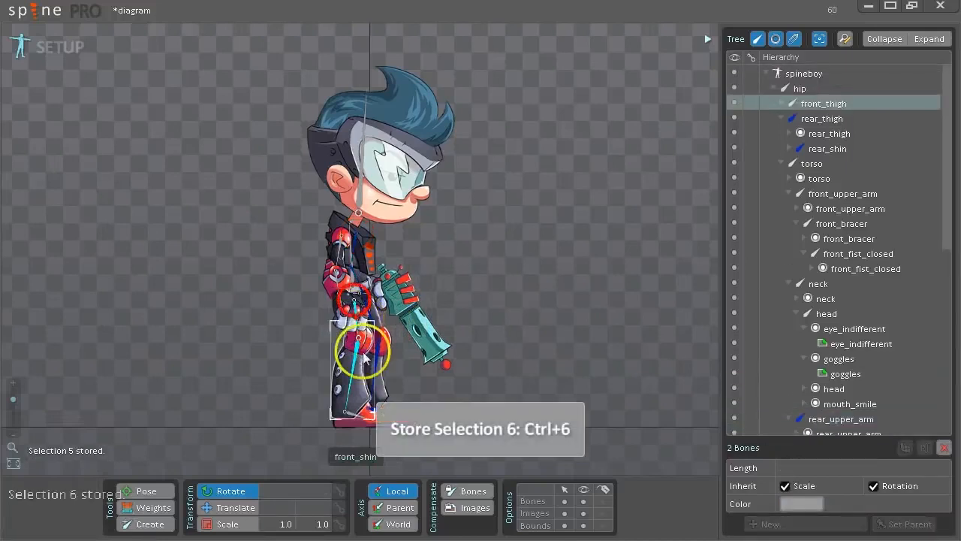
left_click(376, 340)
left_click(379, 361)
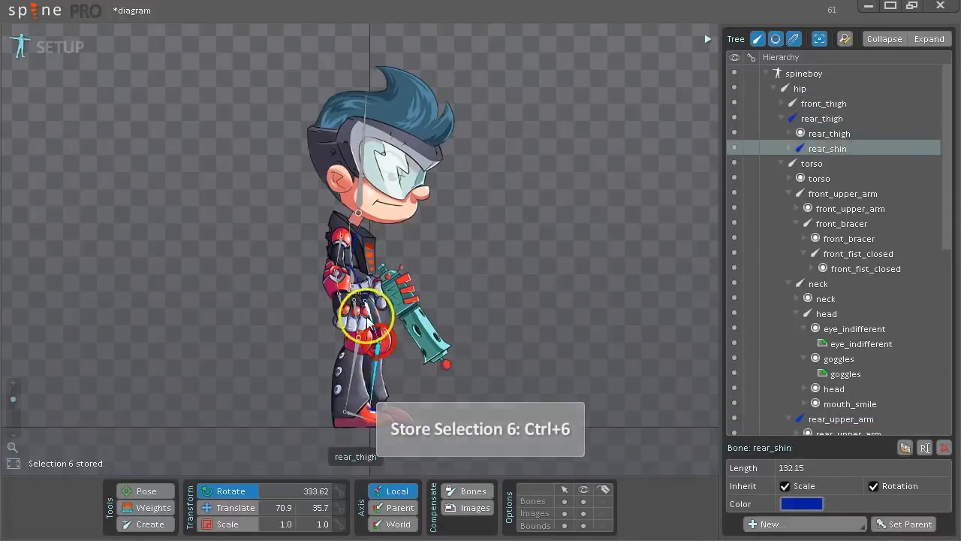
left_click(372, 330, "ctrl")
key("ctrl+7")
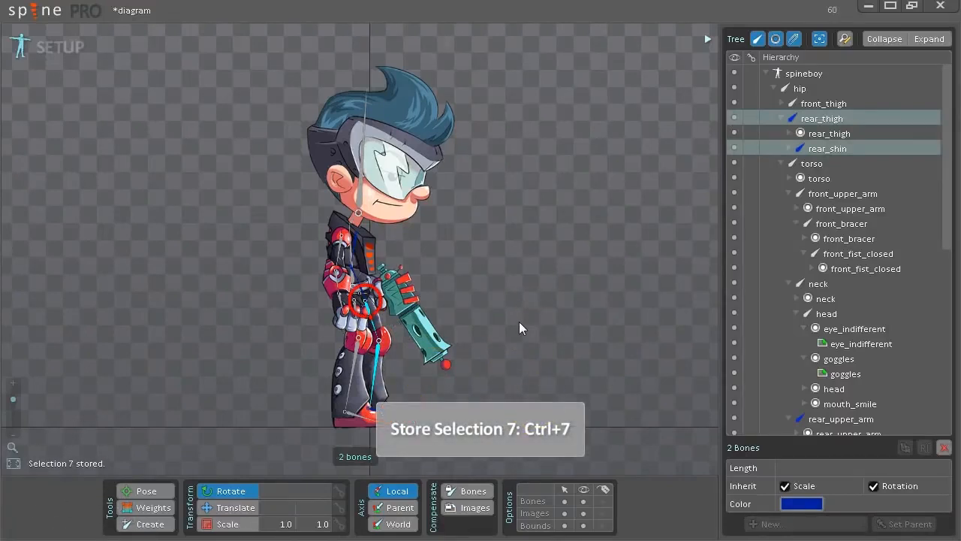
Step: Recall stored selections 1 through 7 one after another to check them
key("1")
key("2")
key("3")
key("4")
key("5")
key("6")
key("7")
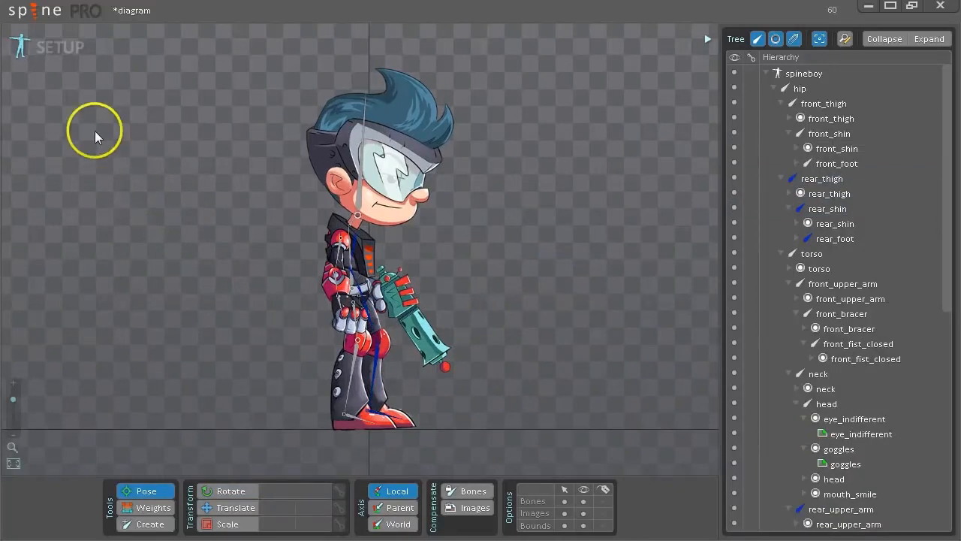
Step: Switch to Animate mode and key rotation and translation for all spineboy bones at frame 0
left_click(49, 59)
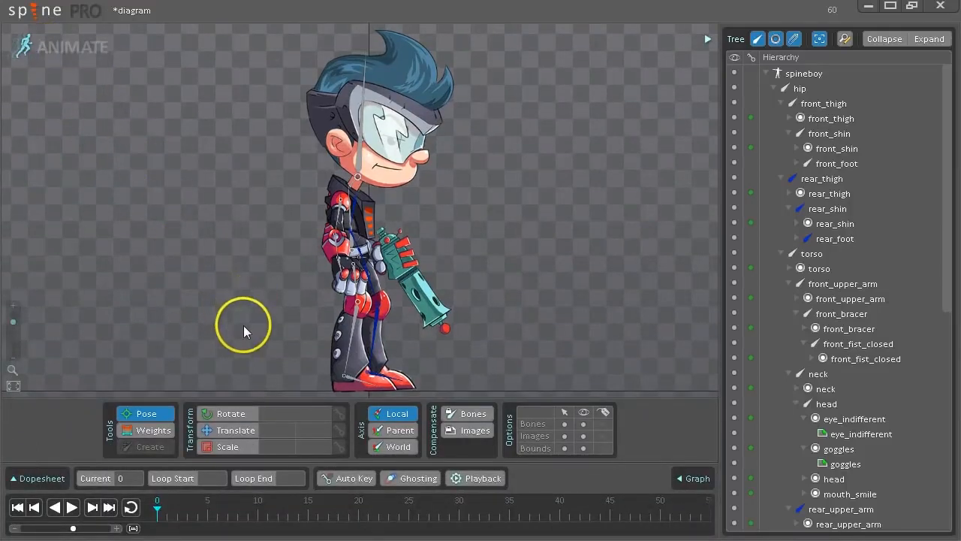
left_click_drag(233, 96, 558, 405)
left_click(338, 414)
left_click(339, 431)
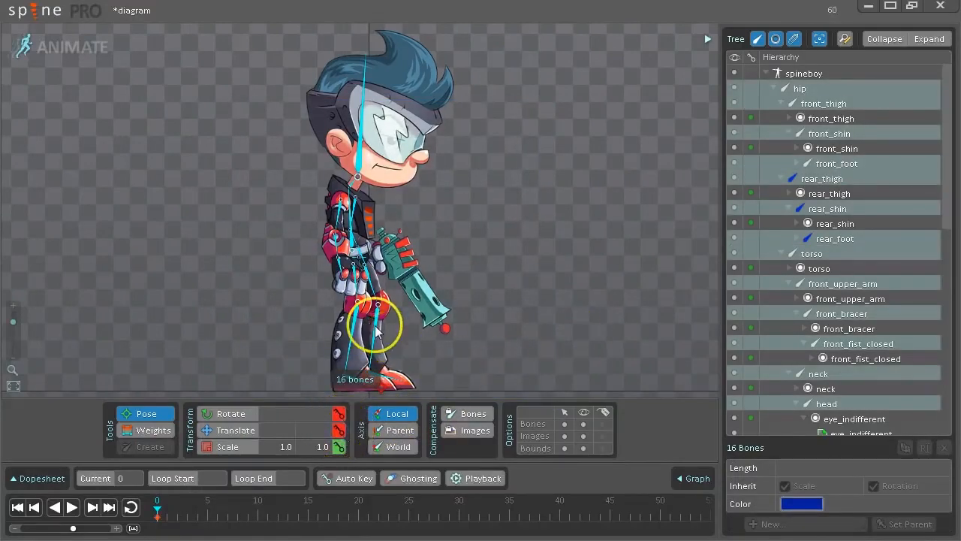
left_click(223, 279)
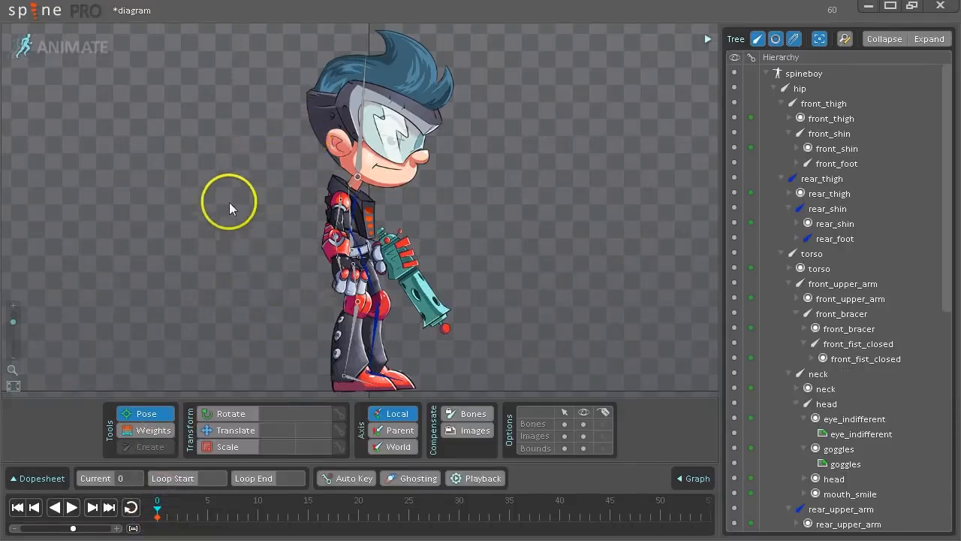
Step: Make the diagram skeleton visible beside spineboy, and scrub the timeline to frame 12 and back to frame 0
left_click(166, 513)
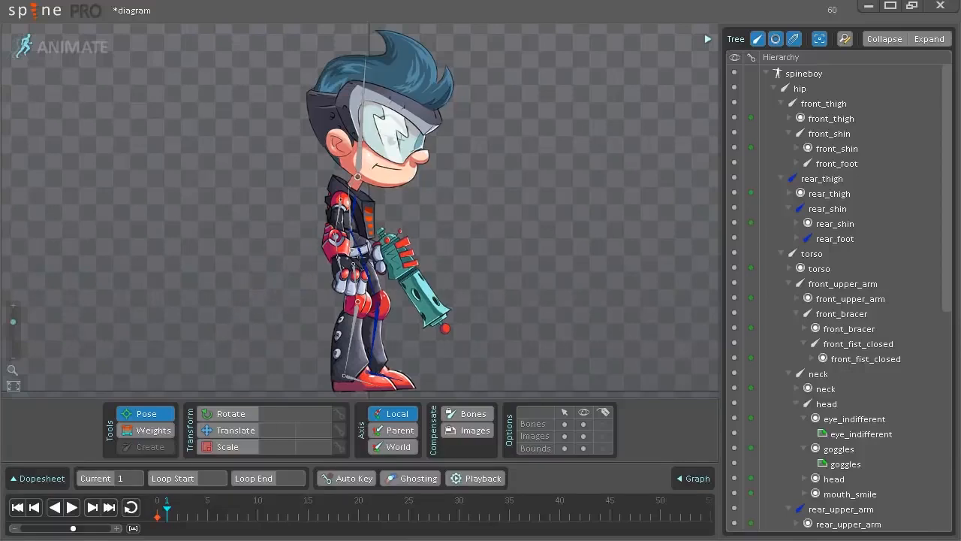
left_click(157, 515)
left_click(764, 74)
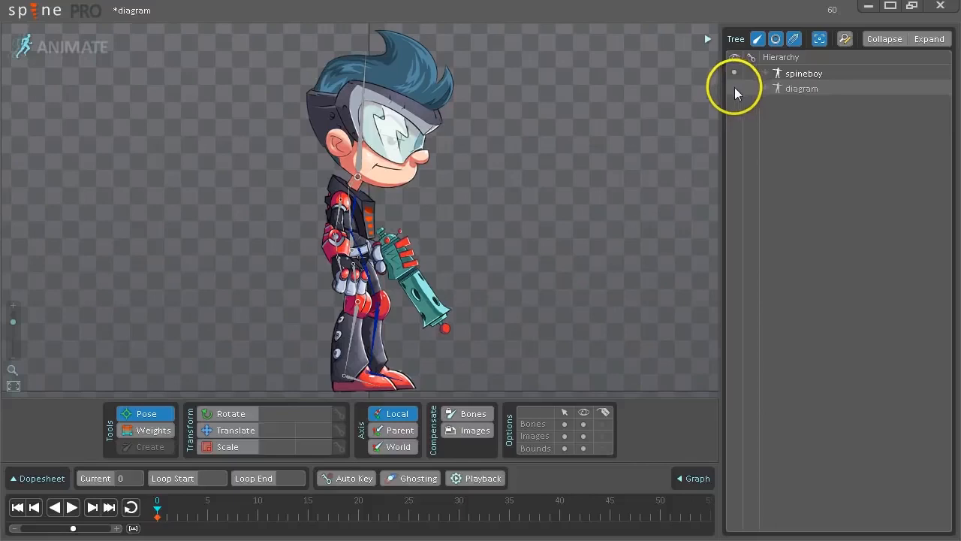
left_click(734, 88)
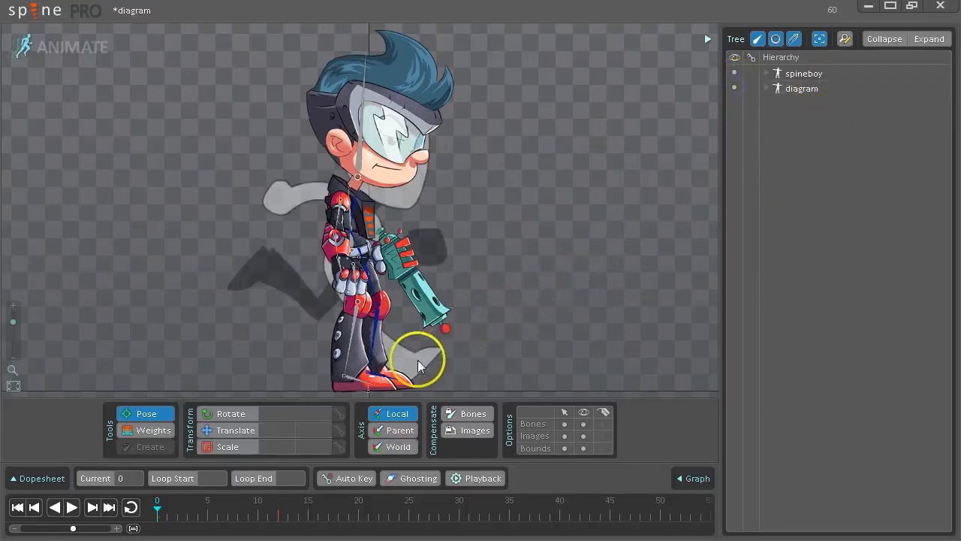
left_click_drag(170, 520, 283, 525)
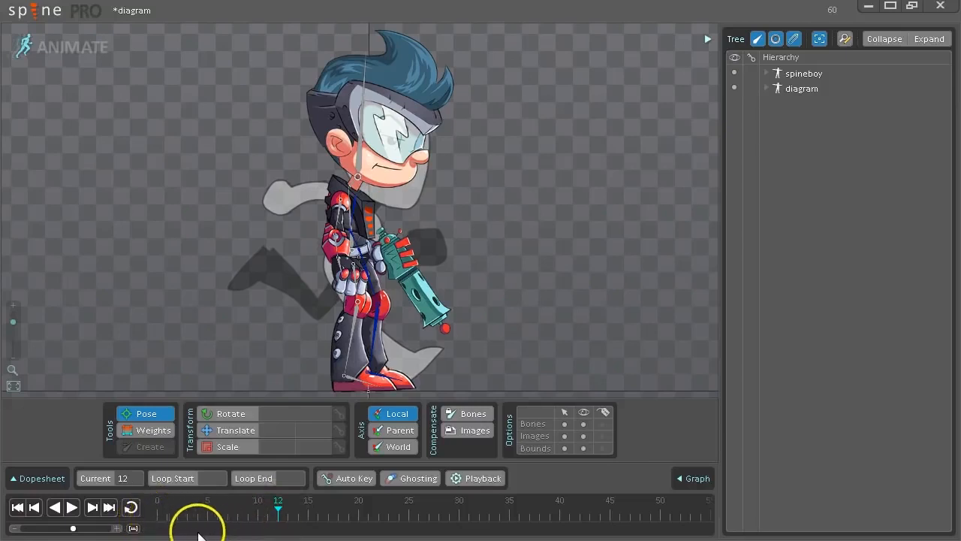
left_click(157, 515)
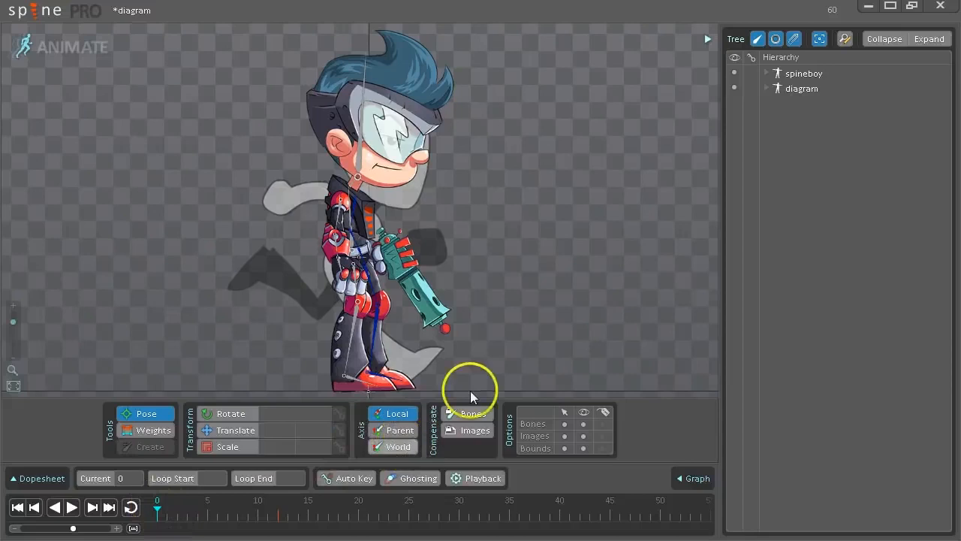
Step: Translate the hip bone at frame 0 so spineboy's hip lines up with the diagram figure's hip
key("space")
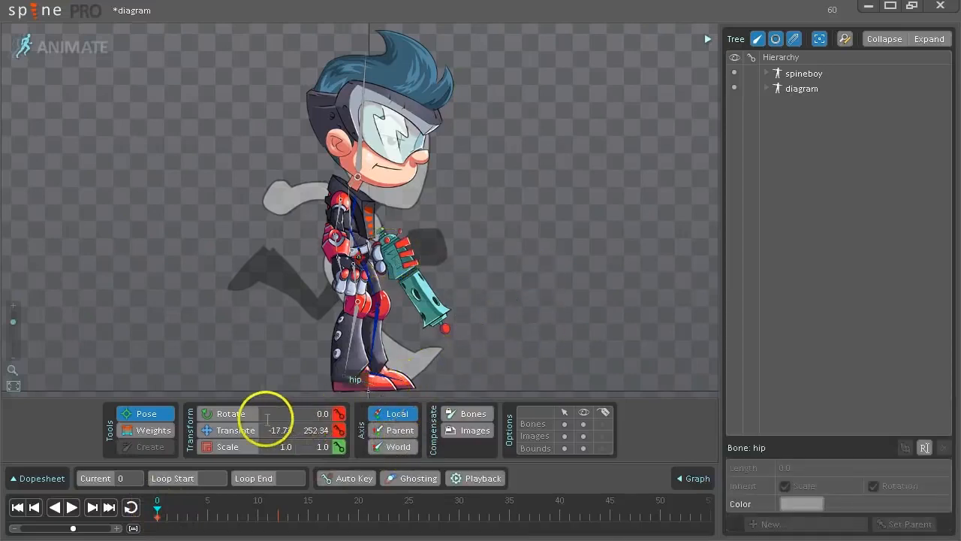
left_click(240, 431)
left_click_drag(521, 253, 683, 252)
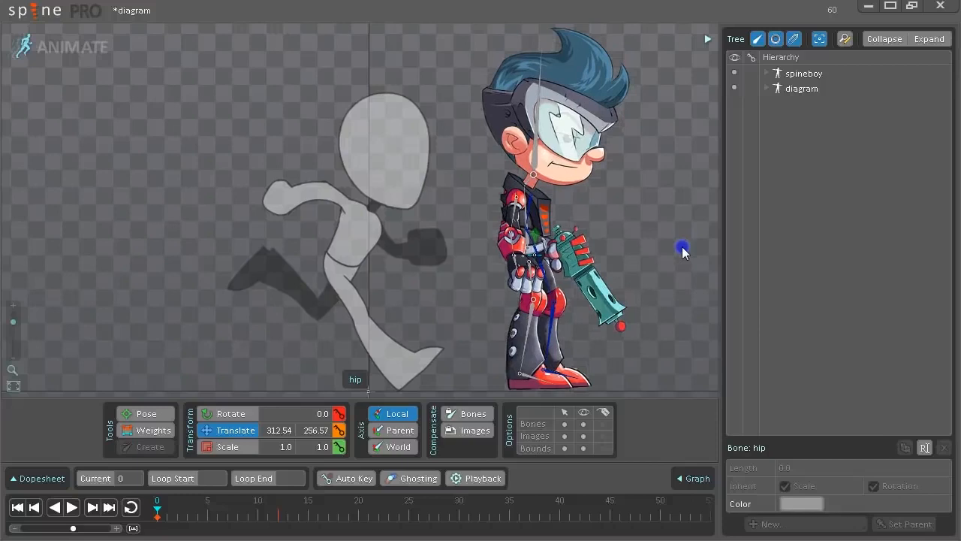
left_click_drag(683, 252, 498, 269)
Step: Lean the torso forward with the Pose tool and align the head with the diagram figure
left_click(407, 255)
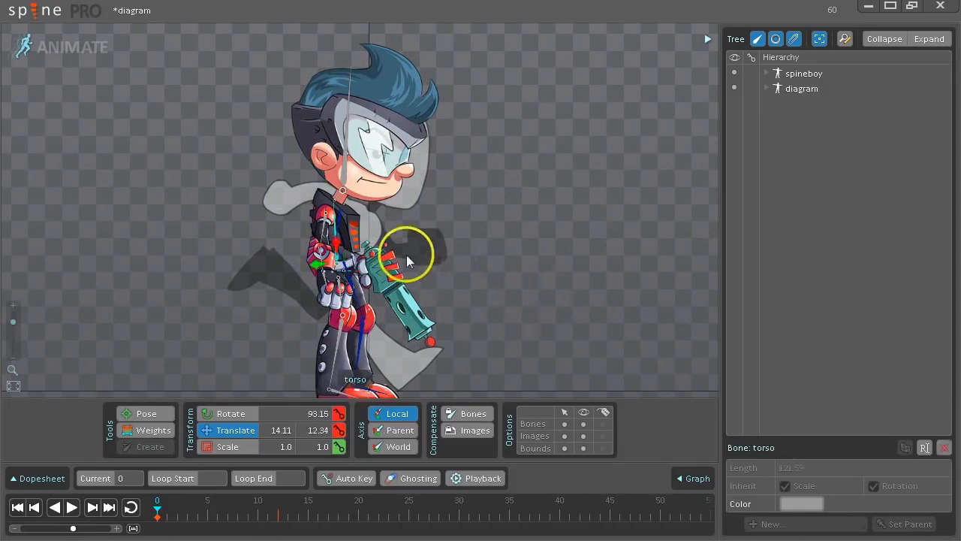
left_click(147, 413)
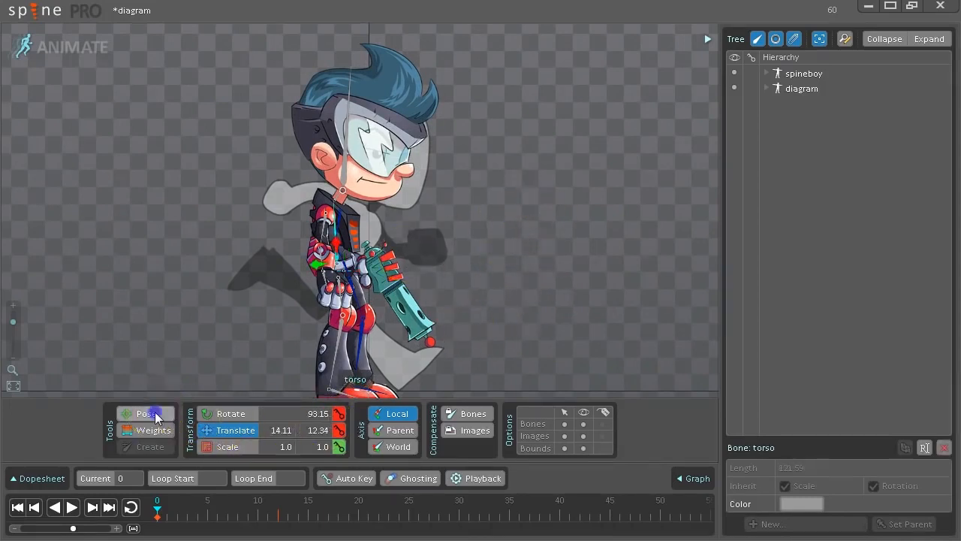
left_click_drag(333, 210, 375, 213)
left_click_drag(461, 107, 385, 70)
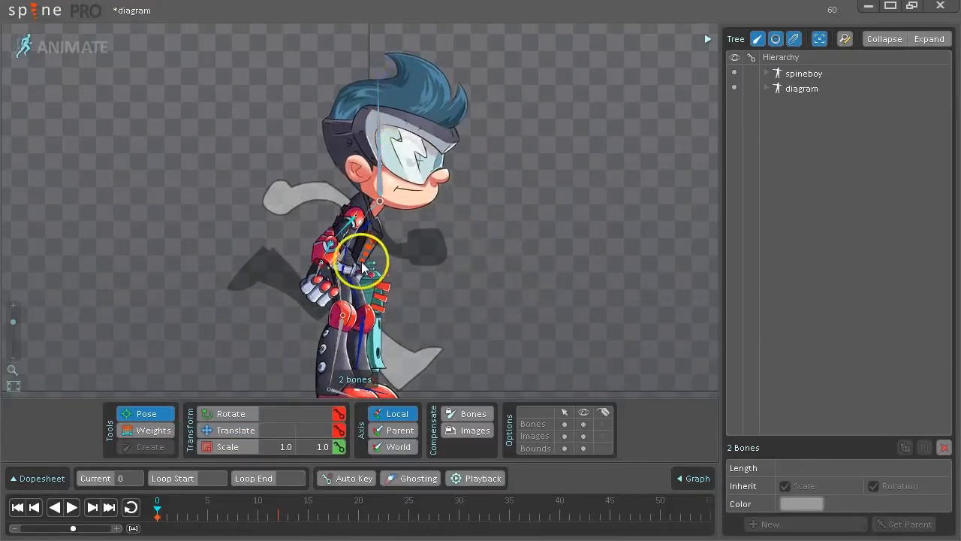
Step: Pose the front arm backward and the rear gun arm forward to match the diagram's arms
left_click_drag(317, 258, 300, 192)
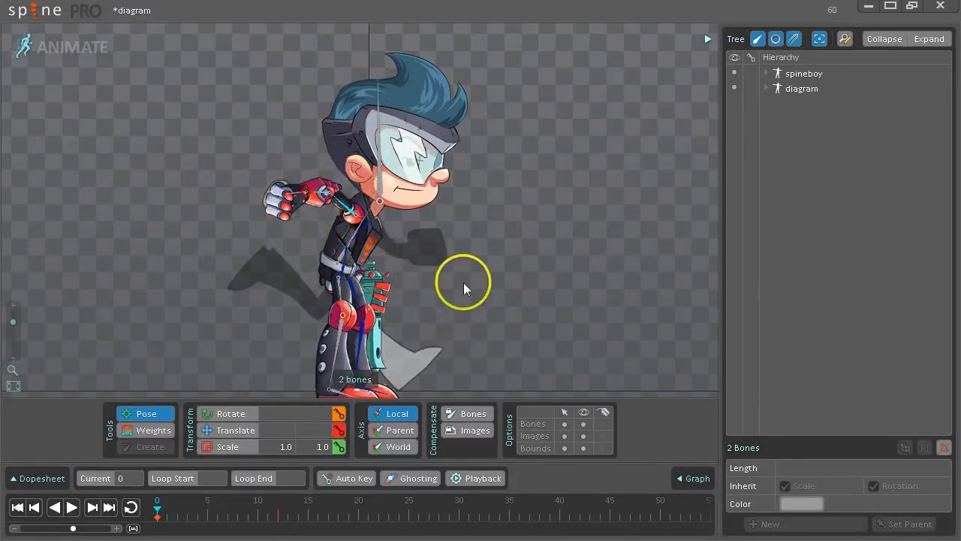
left_click(377, 268)
left_click_drag(343, 264, 416, 250)
Step: Pose the front leg forward and the rear leg bent backward, with the feet matching the diagram
key("3")
left_click_drag(329, 389, 419, 340)
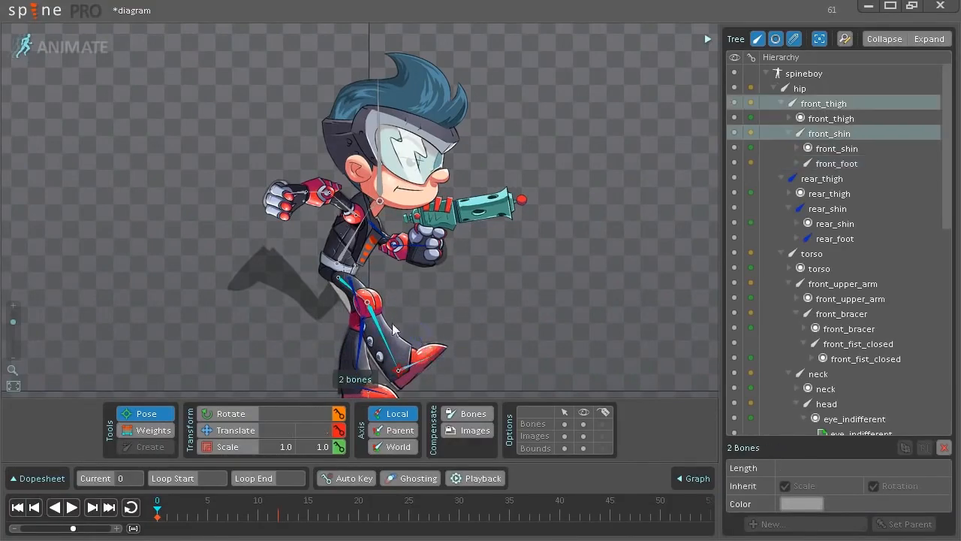
left_click(354, 353)
left_click_drag(362, 375, 237, 270)
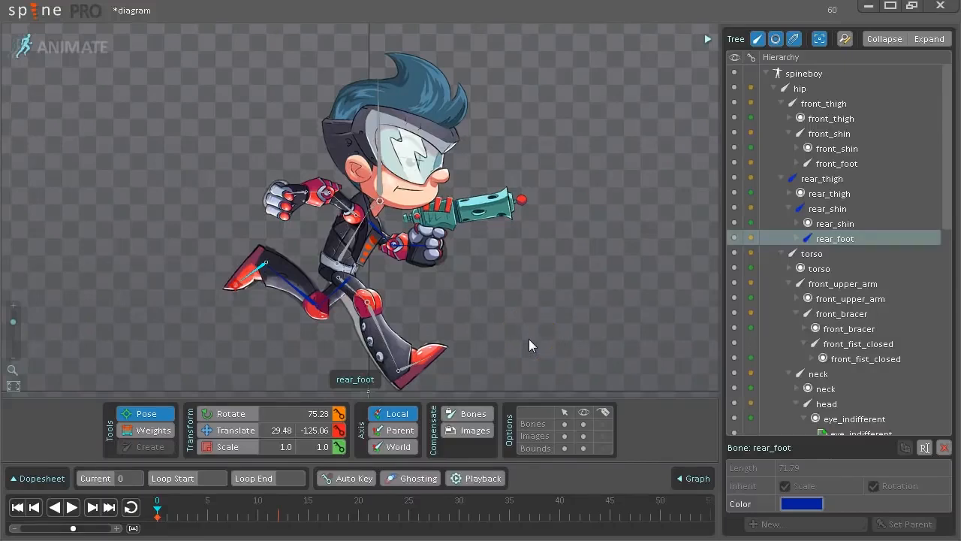
Step: Key the running pose at frame 0 and turn on Auto Key
key("k")
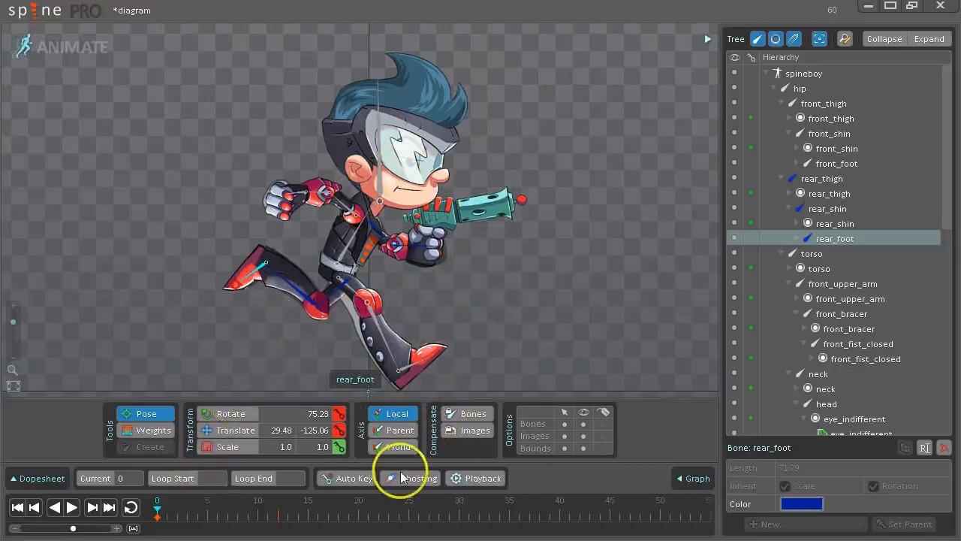
left_click(340, 476)
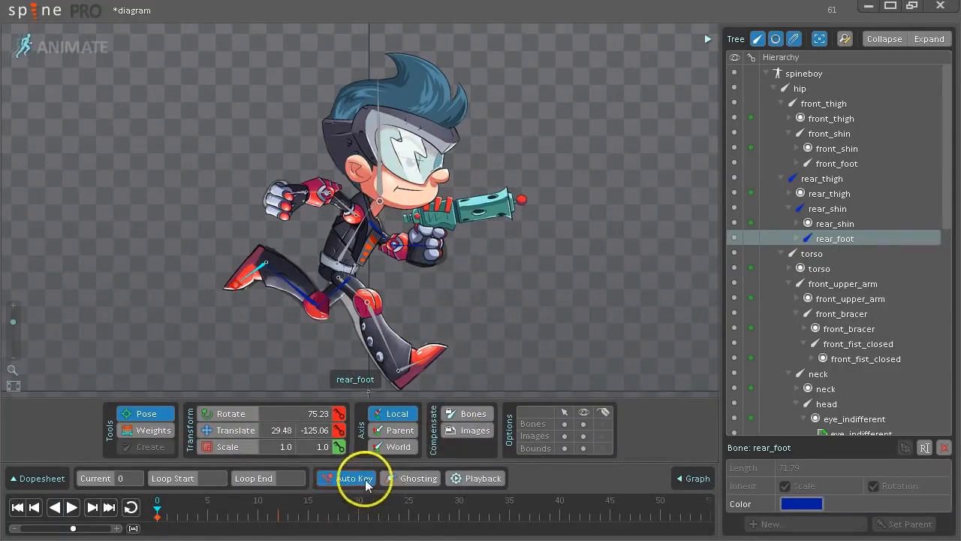
Step: At frame 1, translate the hip bone down so spineboy's hip lines up with the diagram figure's hip
left_click(166, 515)
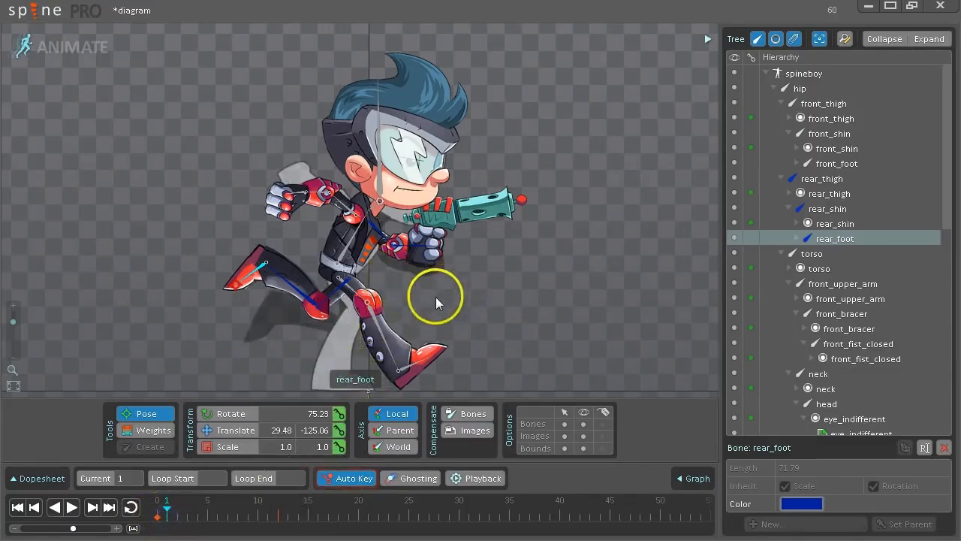
left_click(447, 306)
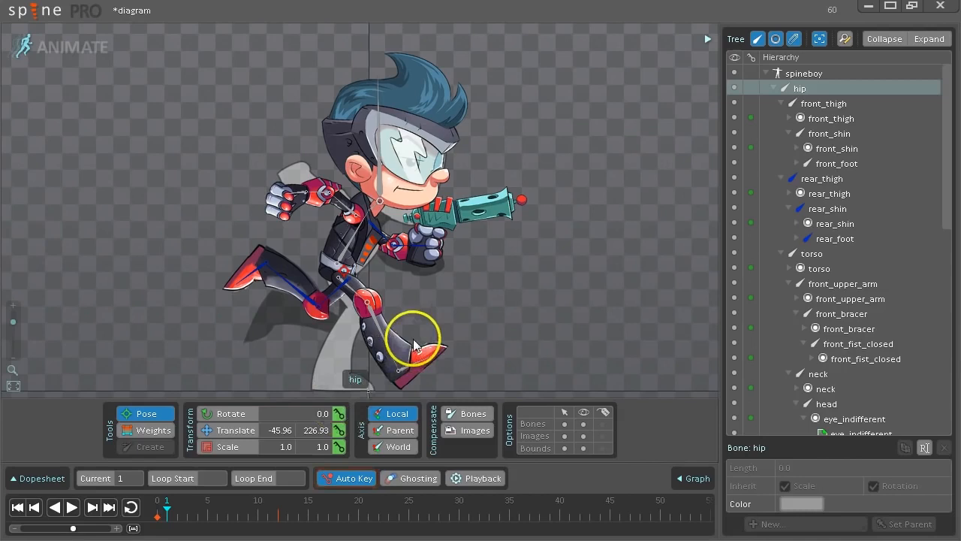
right_click(512, 284)
right_click(512, 285)
right_click(512, 284)
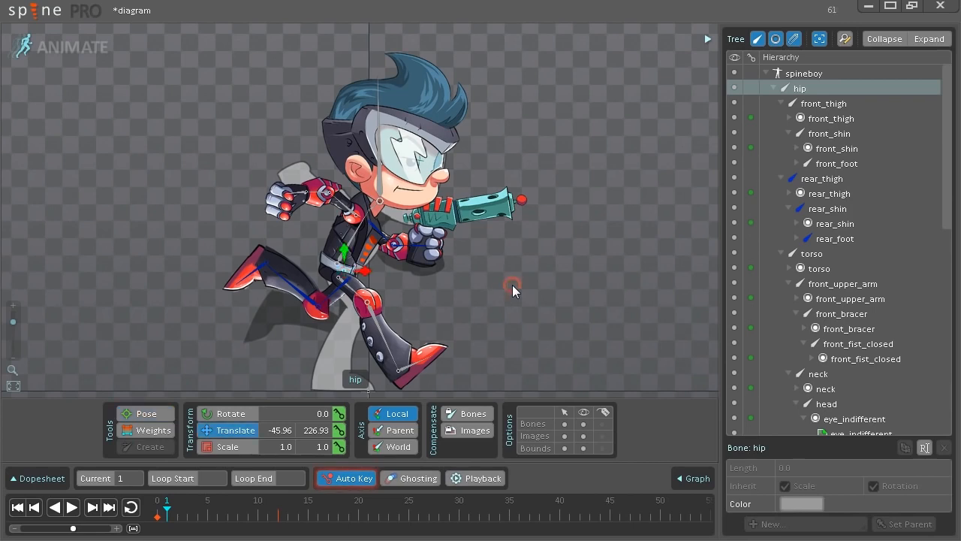
left_click_drag(452, 348, 454, 298)
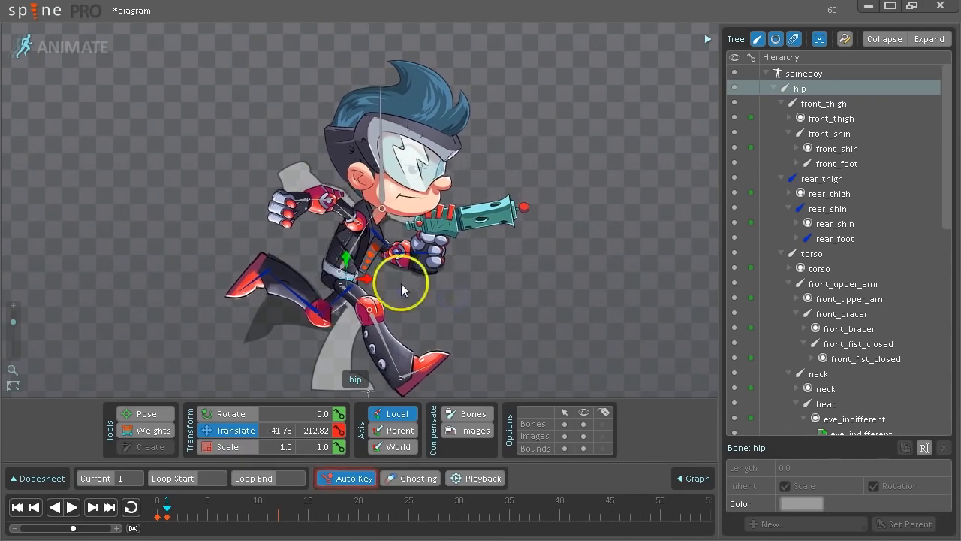
Step: At frame 1, lean the torso with the Pose tool and align the neck and head with the diagram figure
left_click(362, 240)
key("b")
mouse_move(375, 215)
left_mouse_down()
mouse_move(360, 203)
mouse_move(382, 219)
left_mouse_up()
left_click(403, 88)
mouse_move(403, 89)
left_mouse_down()
mouse_move(424, 99)
mouse_move(376, 76)
mouse_move(401, 97)
left_mouse_up()
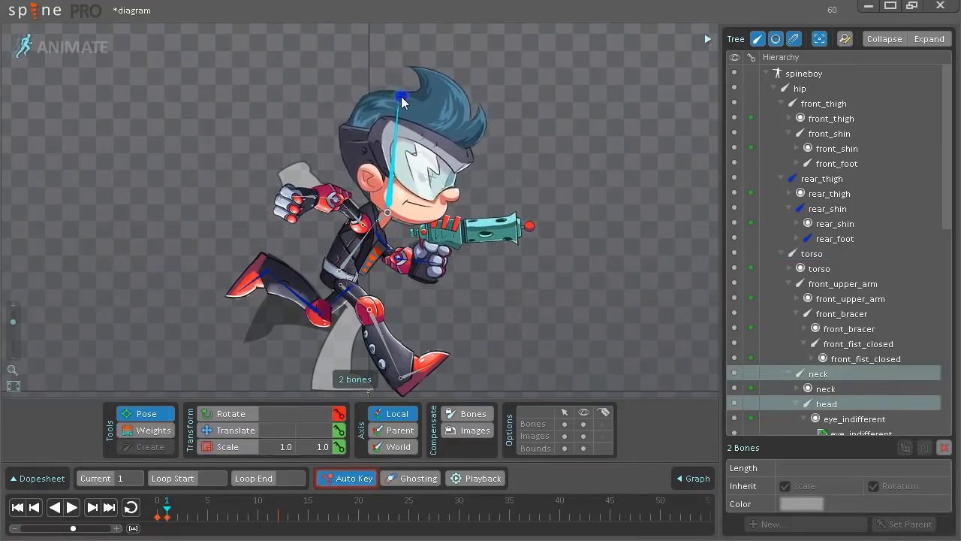
Step: At frame 1, raise the front fist behind the body and pose the rear gun arm to match the diagram's arms
left_click(338, 197)
left_click_drag(338, 196, 321, 186)
left_click_drag(329, 264, 429, 269)
Step: At frame 1, bend the front leg under the body and rotate the front foot flat on the ground
left_click(412, 321)
left_click_drag(412, 321, 339, 391)
left_click(346, 391)
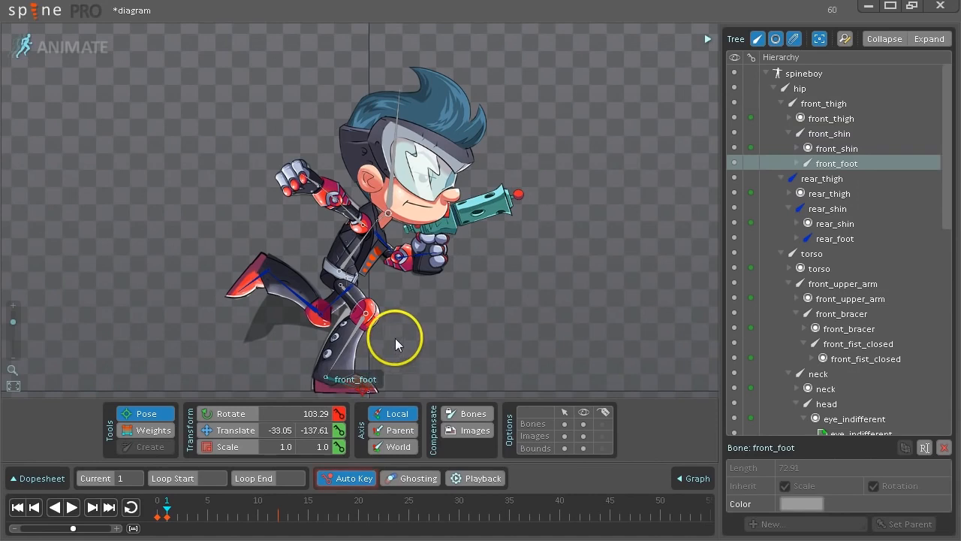
key("Page_Up")
left_click_drag(325, 375, 326, 375)
Step: At frame 1, bend the rear leg backward, rotate the rear foot to match the diagram, and move on to frame 2
key("2")
key("1")
key("2")
key("1")
mouse_move(388, 355)
left_mouse_down()
mouse_move(392, 331)
mouse_move(364, 363)
mouse_move(403, 346)
mouse_move(396, 357)
left_mouse_up()
key("1")
key("2")
left_click_drag(264, 283, 270, 313)
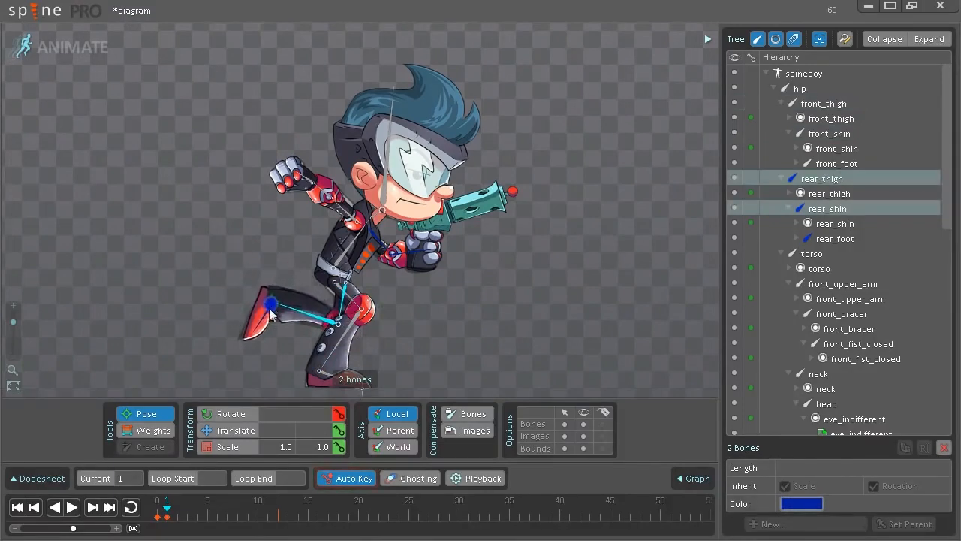
left_click(259, 324)
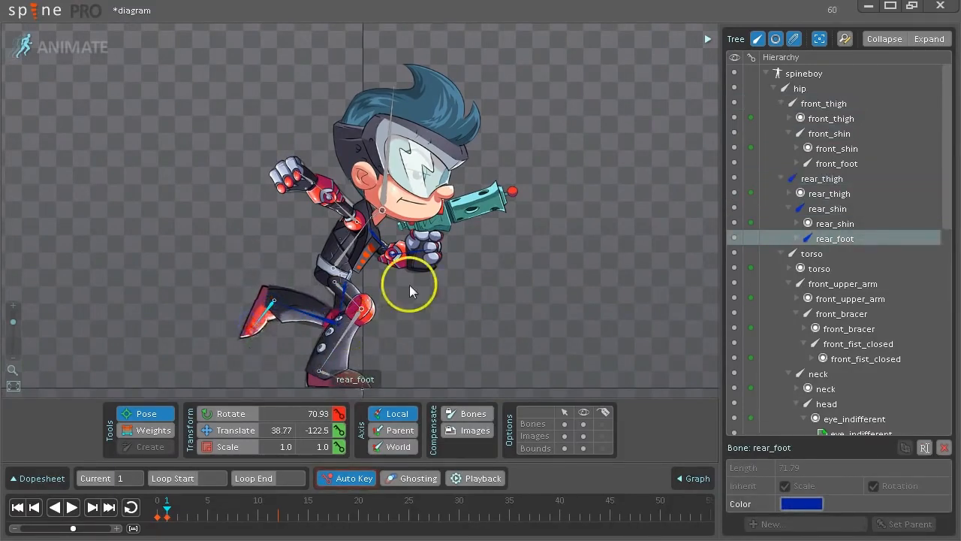
left_click(178, 518)
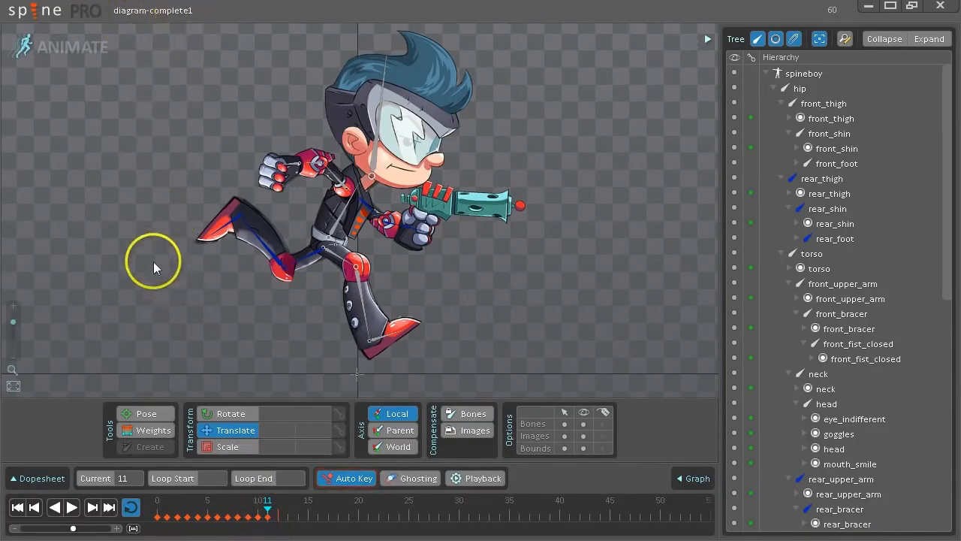
Step: In the completed run animation, copy all keys at frame 0 in the dopesheet and paste them at frame 12
left_click(169, 517)
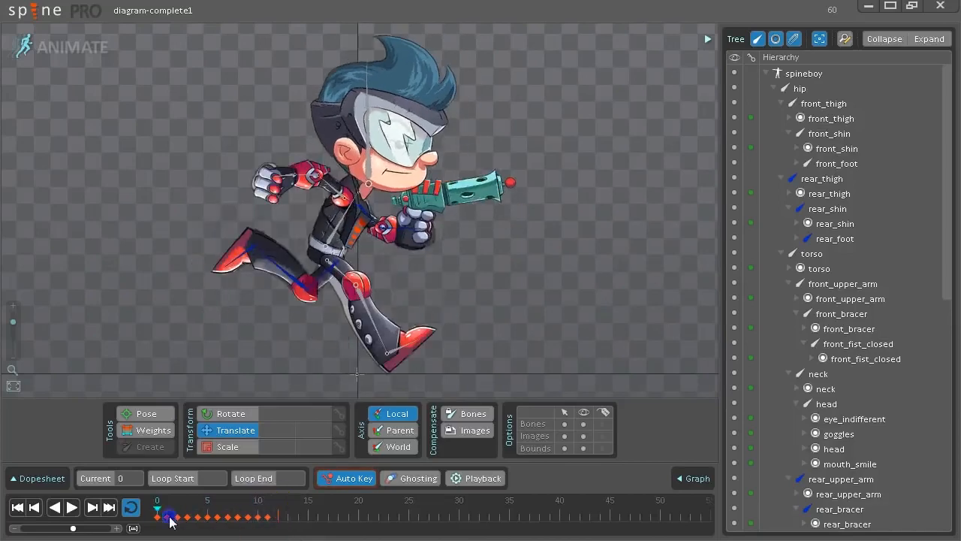
left_click_drag(171, 519, 267, 525)
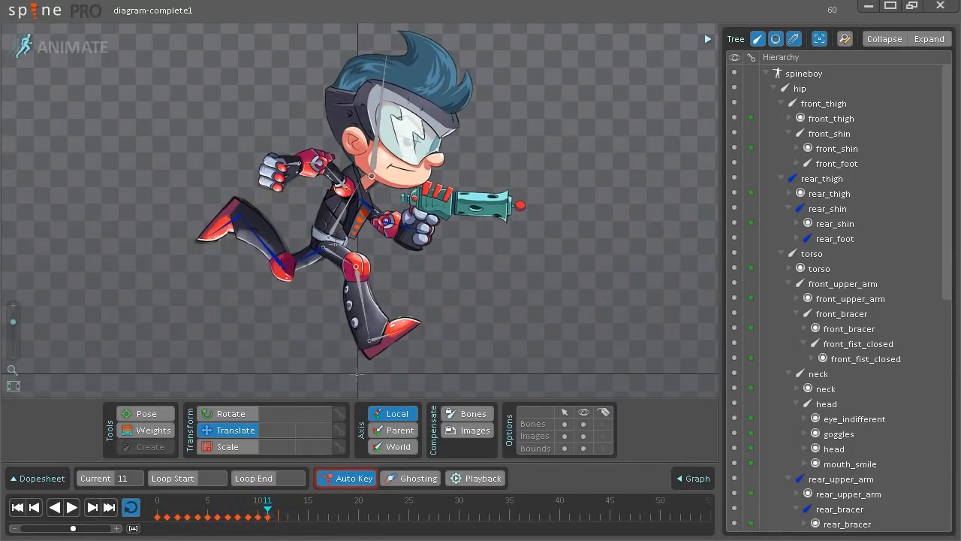
left_click(36, 479)
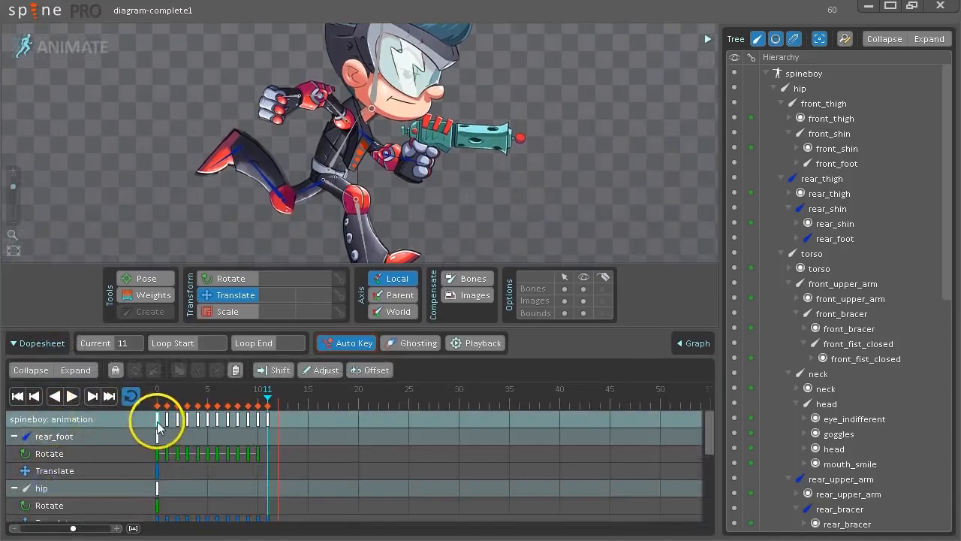
left_click(157, 421)
left_click(178, 370)
left_click(277, 403)
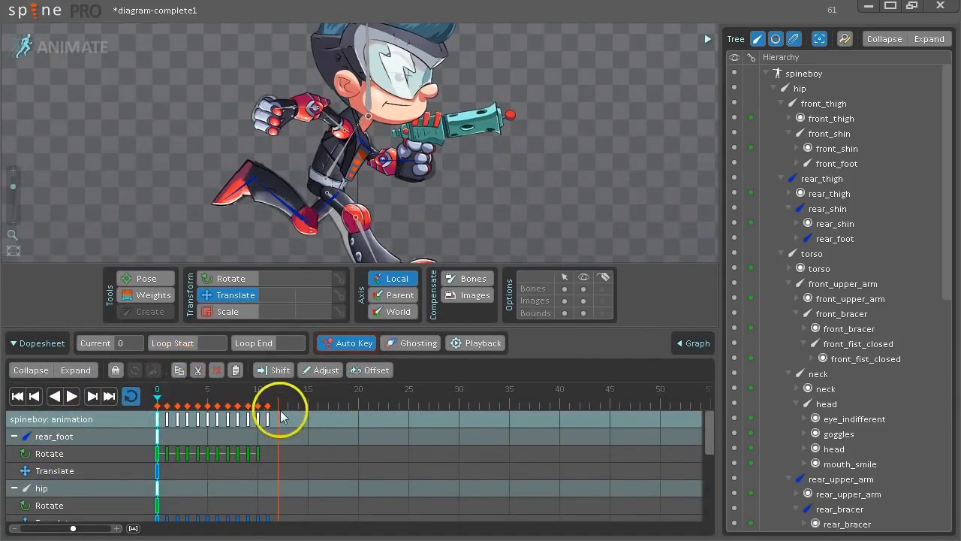
left_click(235, 369)
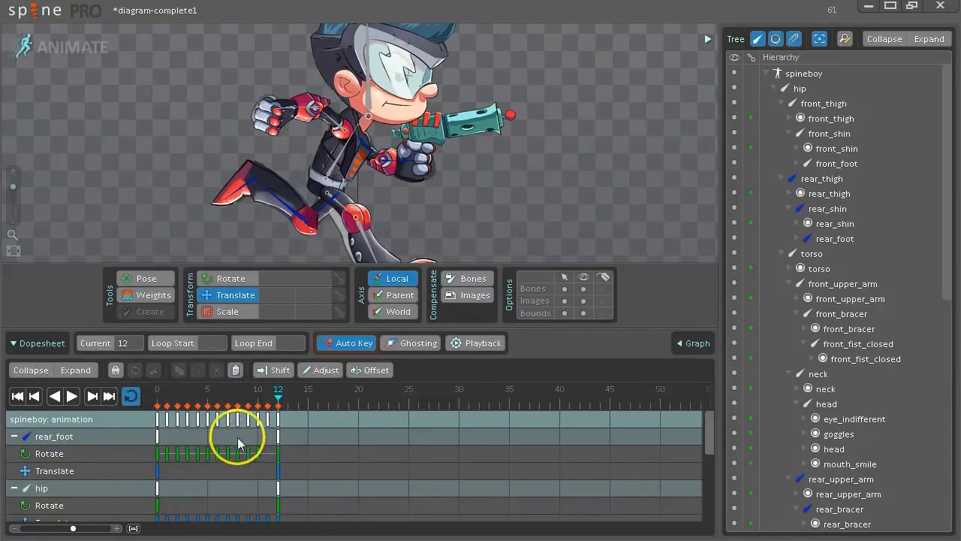
Step: Stretch all the animation's keys in the dopesheet so the last one lands on frame 24
left_click_drag(286, 418, 192, 424)
left_click_drag(293, 416, 418, 430)
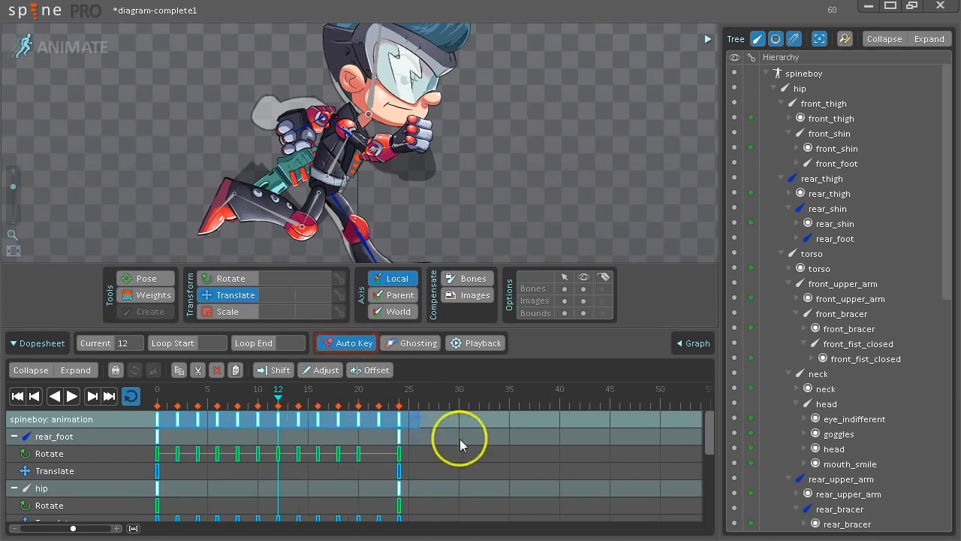
left_click(452, 424)
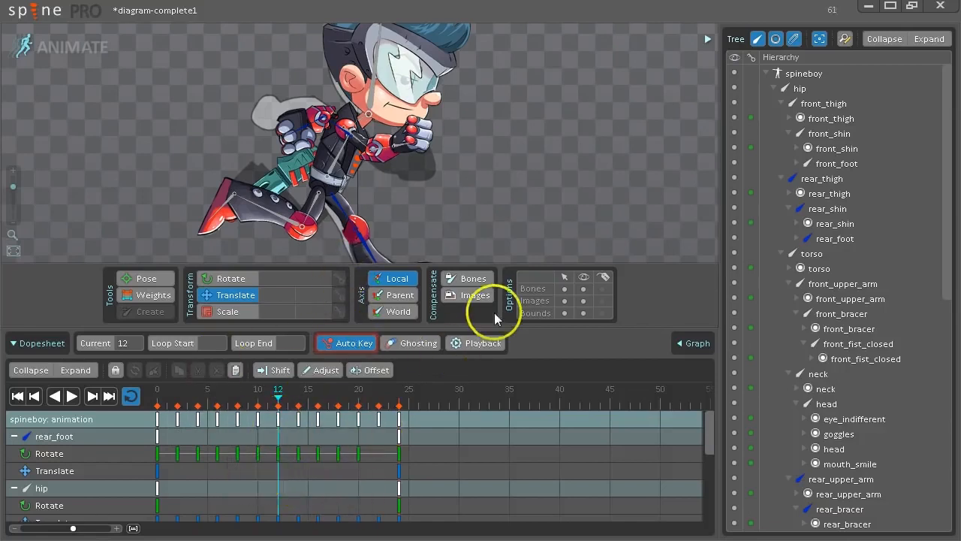
Step: Collapse the spineboy hierarchy and hide the diagram skeleton
left_click(764, 74)
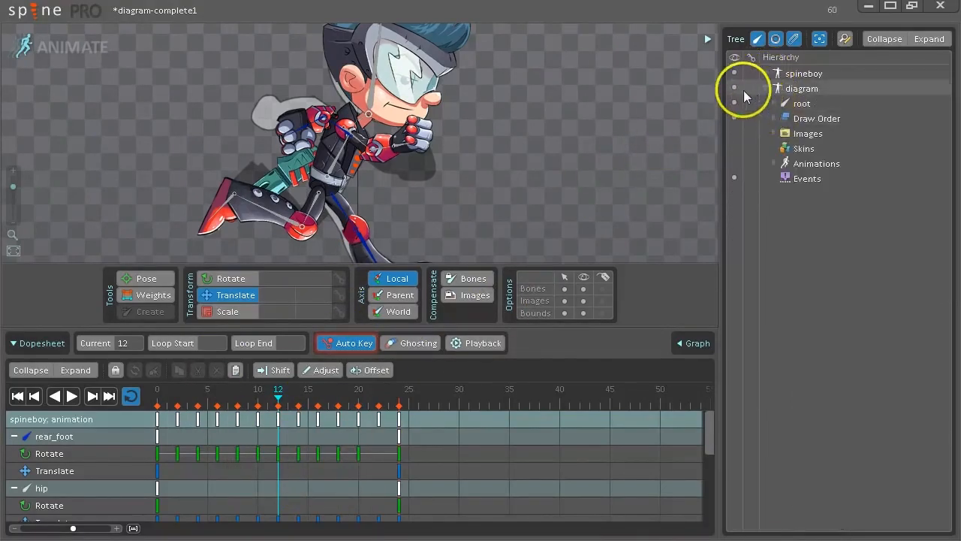
left_click(734, 88)
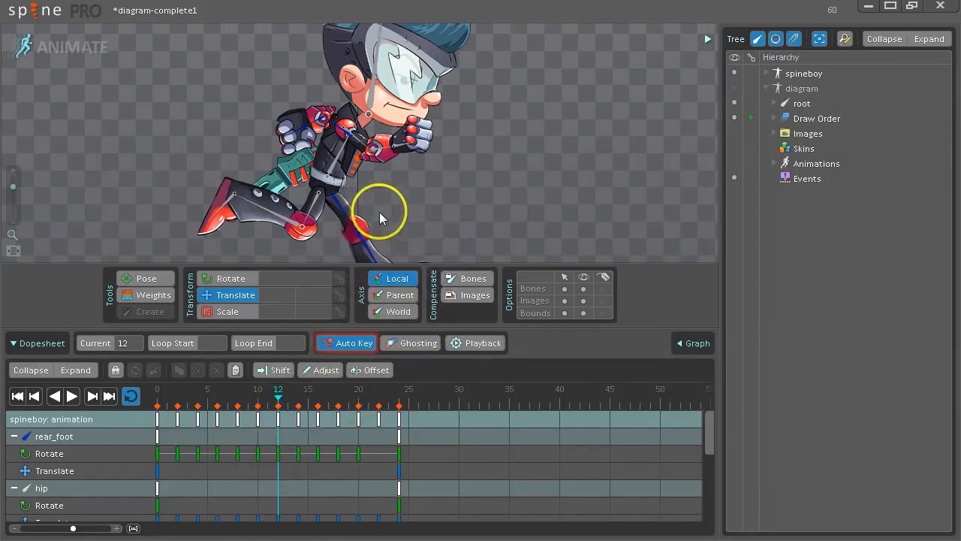
Step: Play the run animation in the full viewport, slow the playback speed to 0.24, and stop it
left_click(72, 396)
left_click(42, 342)
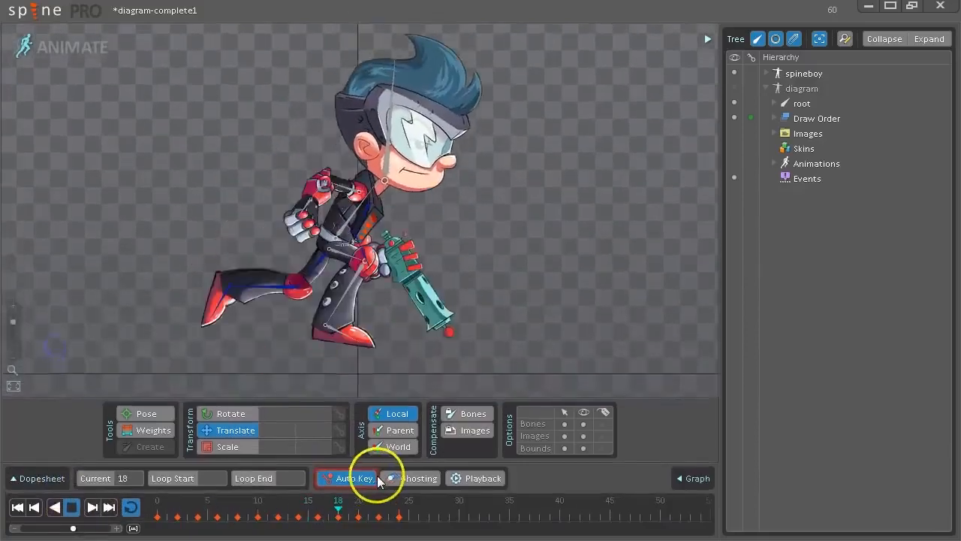
left_click(488, 477)
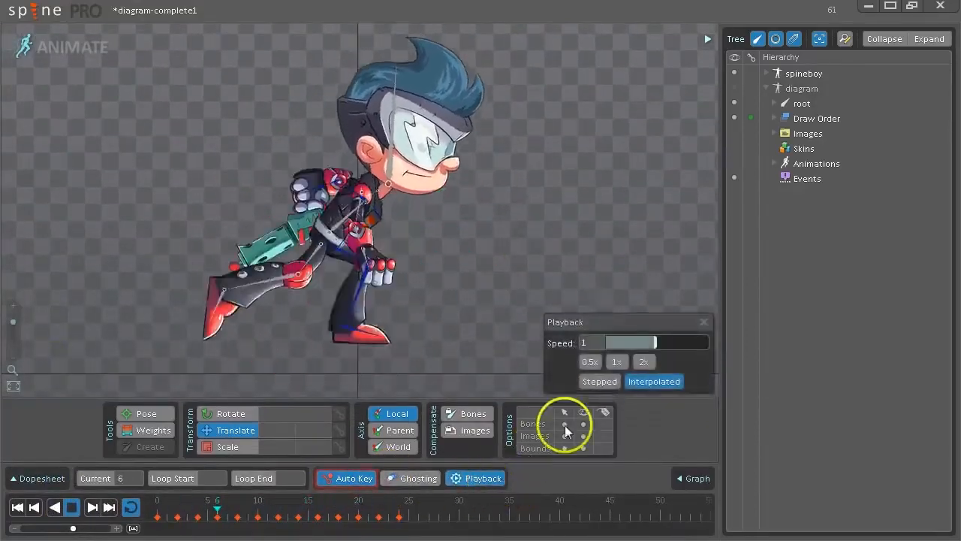
left_click_drag(643, 342, 614, 344)
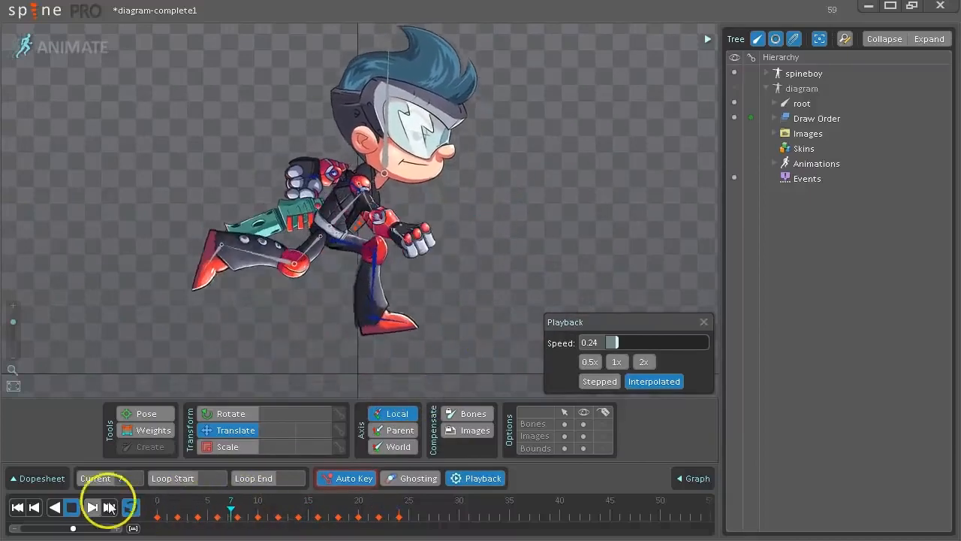
left_click(71, 507)
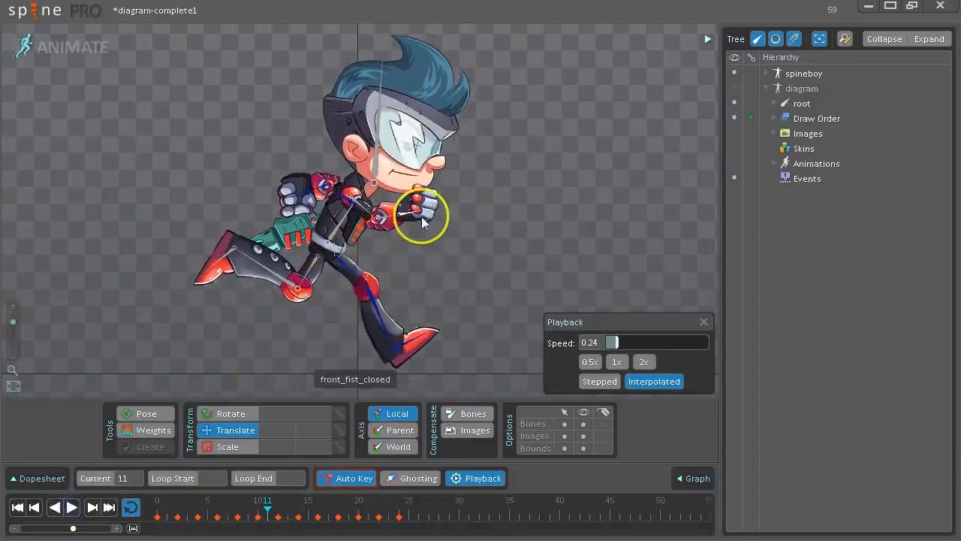
Step: Delete the hip bone's translate keys at frames 6, 10, 18 and 22 in the dopesheet
left_click(42, 478)
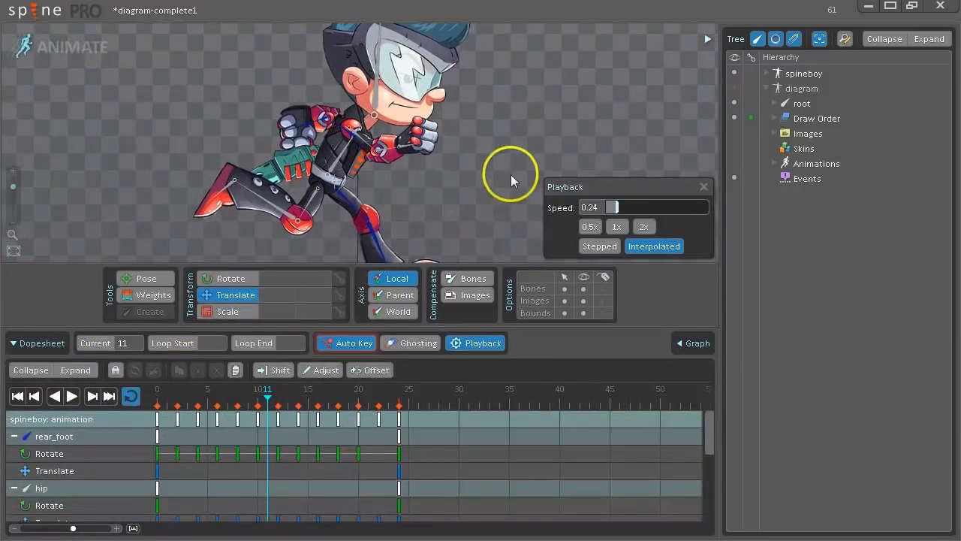
left_click(348, 156)
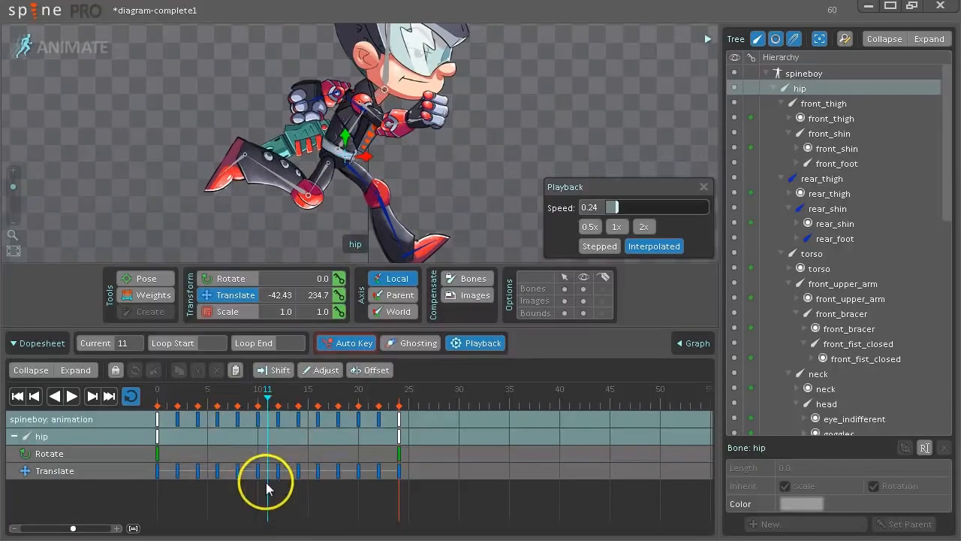
mouse_move(211, 401)
left_mouse_down()
mouse_move(154, 404)
mouse_move(222, 413)
mouse_move(194, 408)
mouse_move(208, 414)
mouse_move(276, 410)
mouse_move(201, 413)
left_mouse_up()
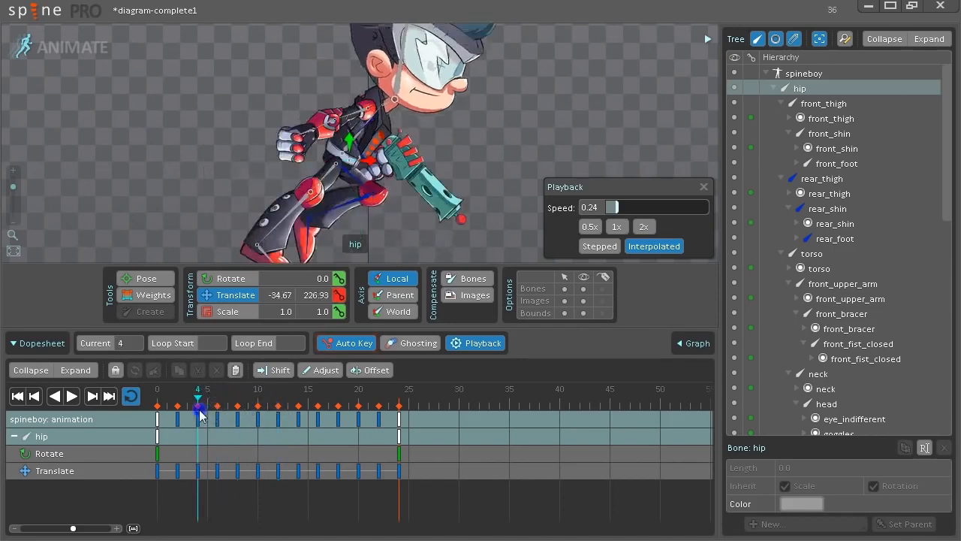
left_click_drag(218, 421, 256, 419)
left_click(255, 419)
key("Delete")
left_click_drag(260, 408, 357, 425)
left_click(378, 420)
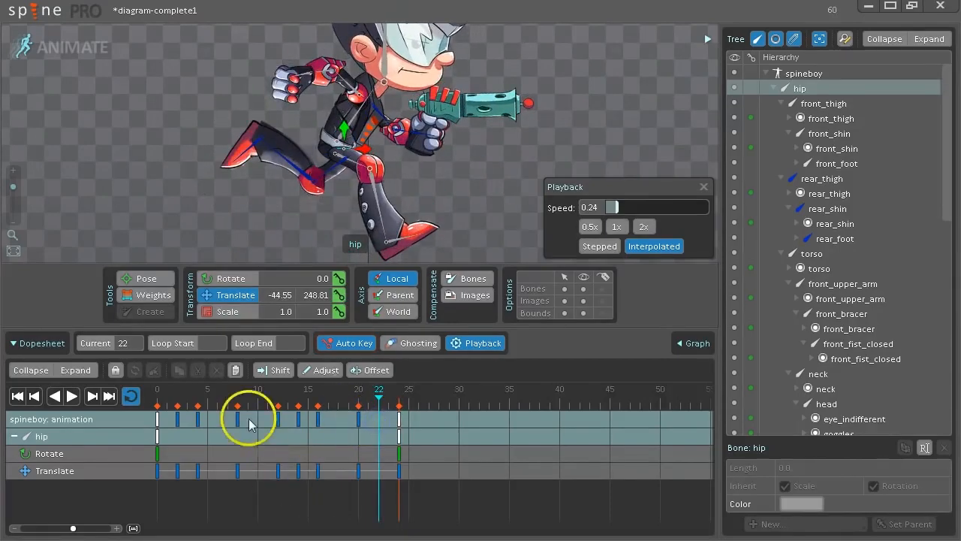
Step: Give the hip translate keys at frames 4 and 16 a Bezier curve that starts fast and eases out
left_click(197, 420)
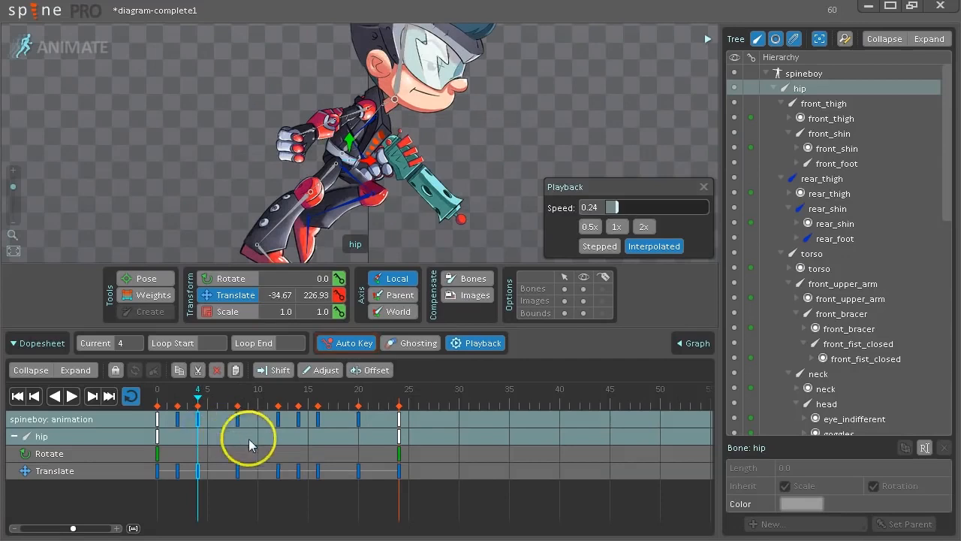
left_click(317, 420)
left_click(687, 343)
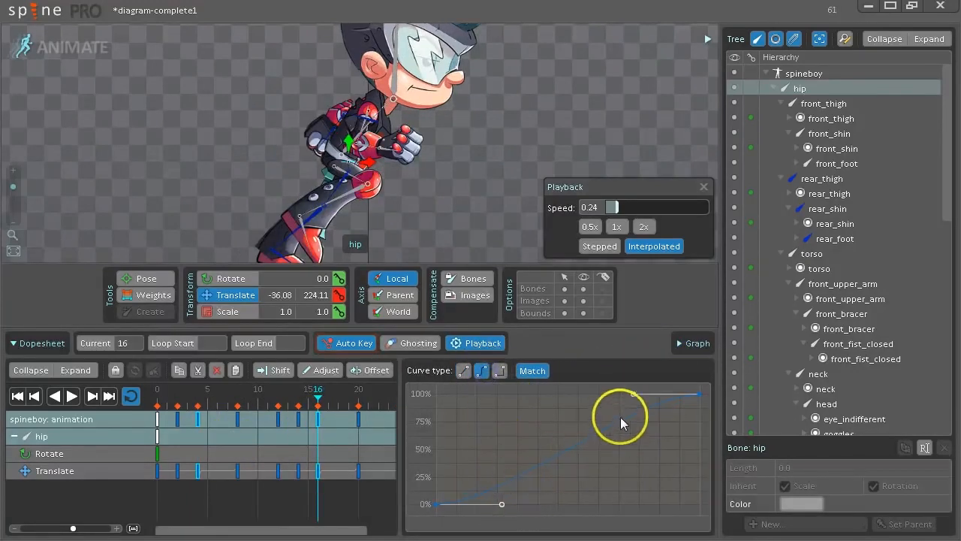
left_click_drag(502, 503, 501, 499)
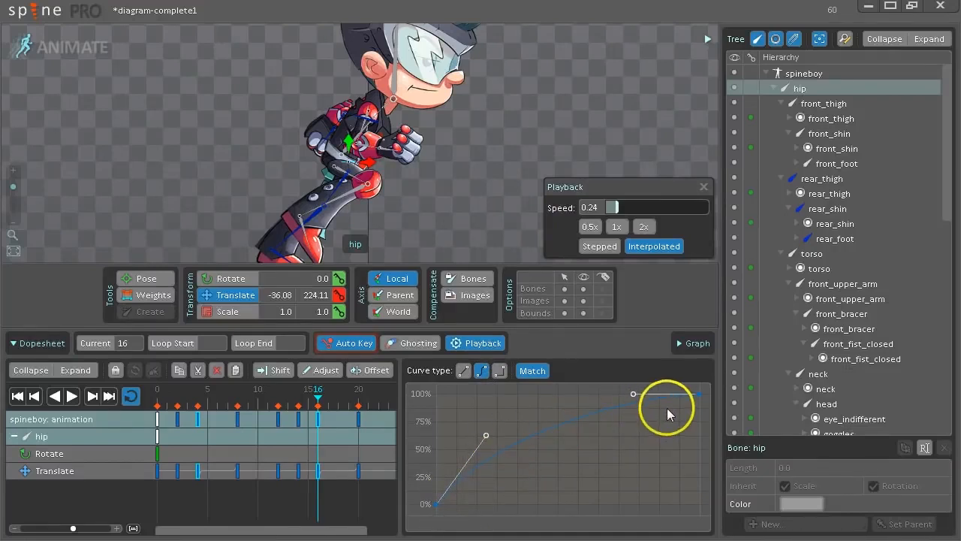
Step: Give the hip keys at frames 8 and 20 a Bezier curve that starts slowly and speeds up, and play the animation without the graph
left_click(238, 417)
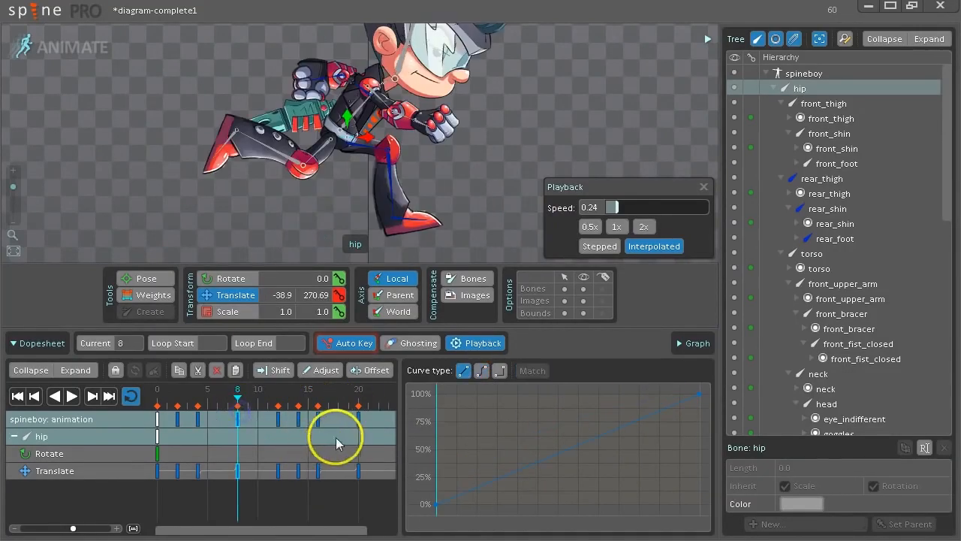
left_click(358, 418)
left_click(482, 370)
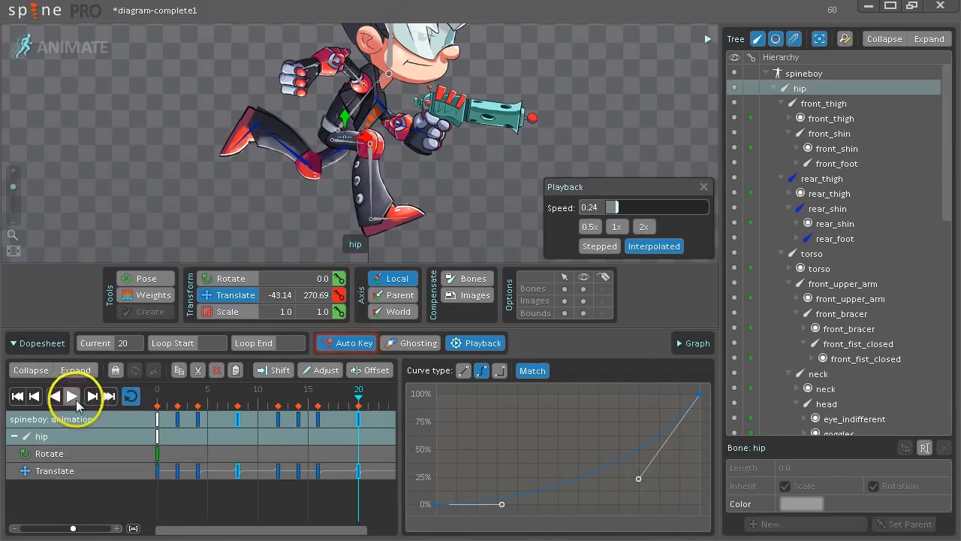
left_click(72, 396)
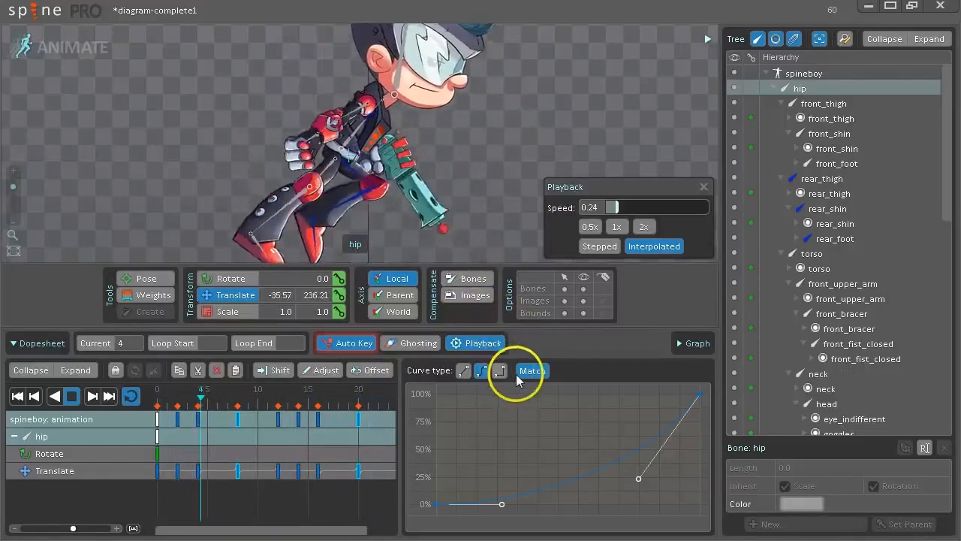
left_click(690, 343)
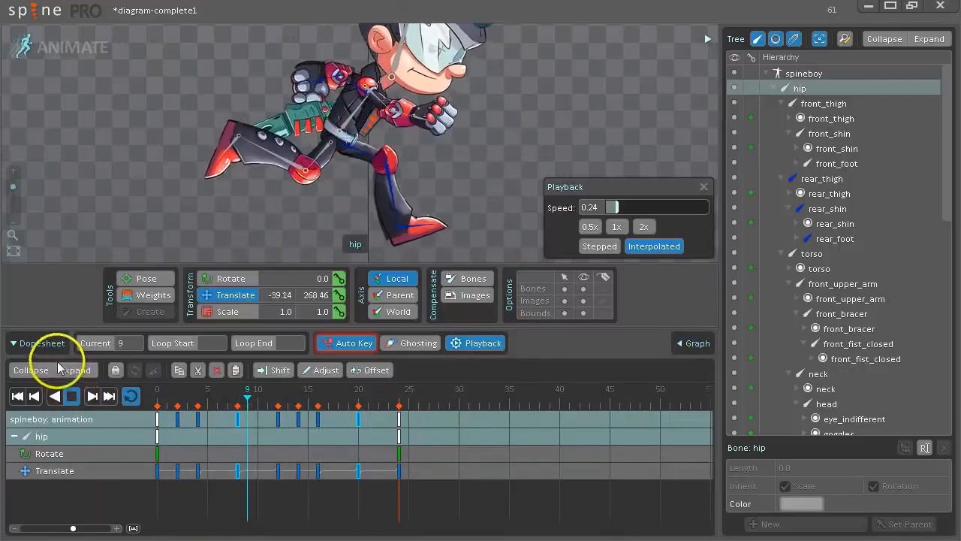
Step: Play the run animation with the dopesheet hidden, stop it, and scrub back through the frames to check the hip motion
left_click(43, 342)
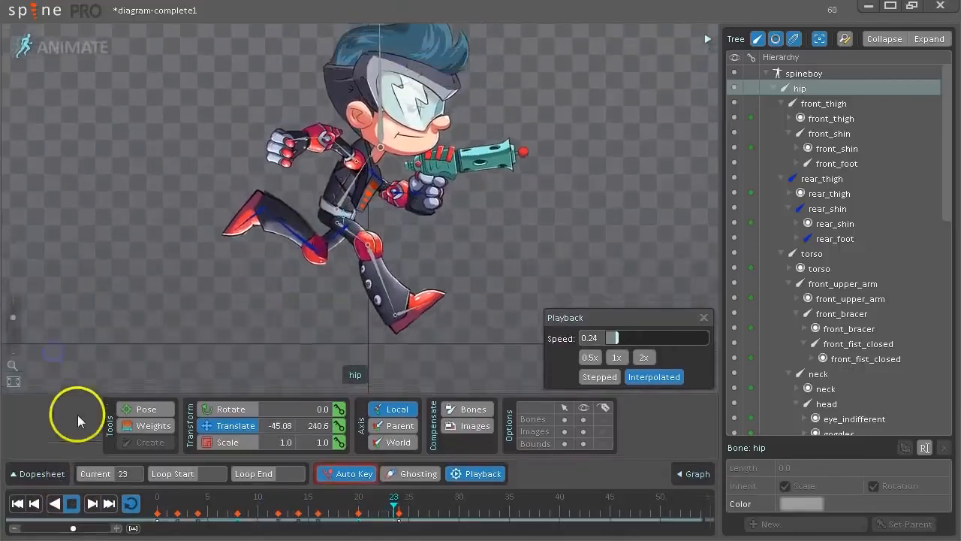
left_click(73, 507)
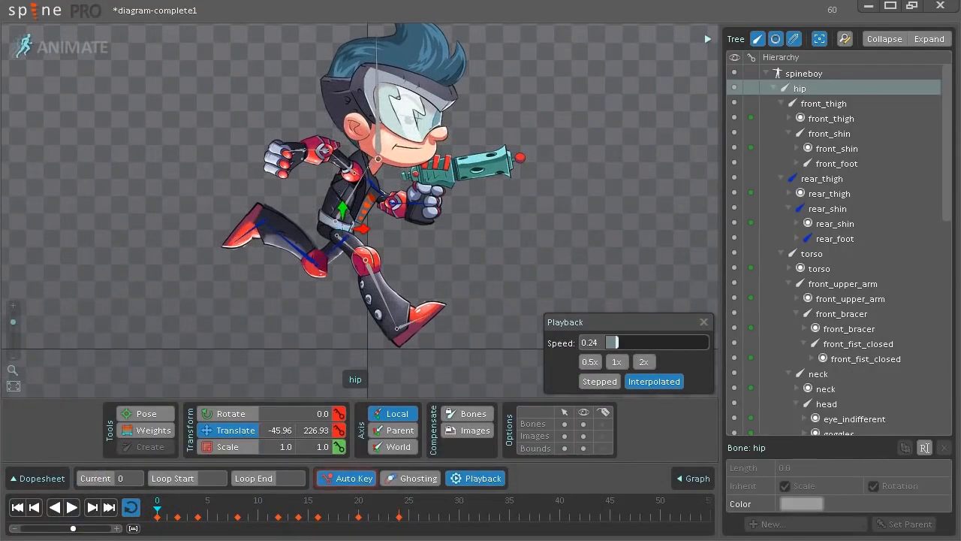
left_click(72, 507)
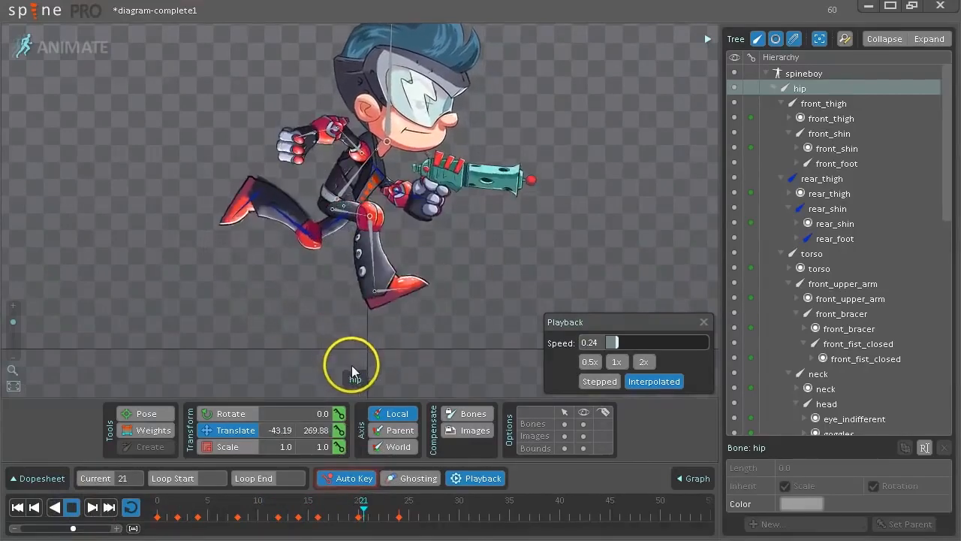
left_click(72, 509)
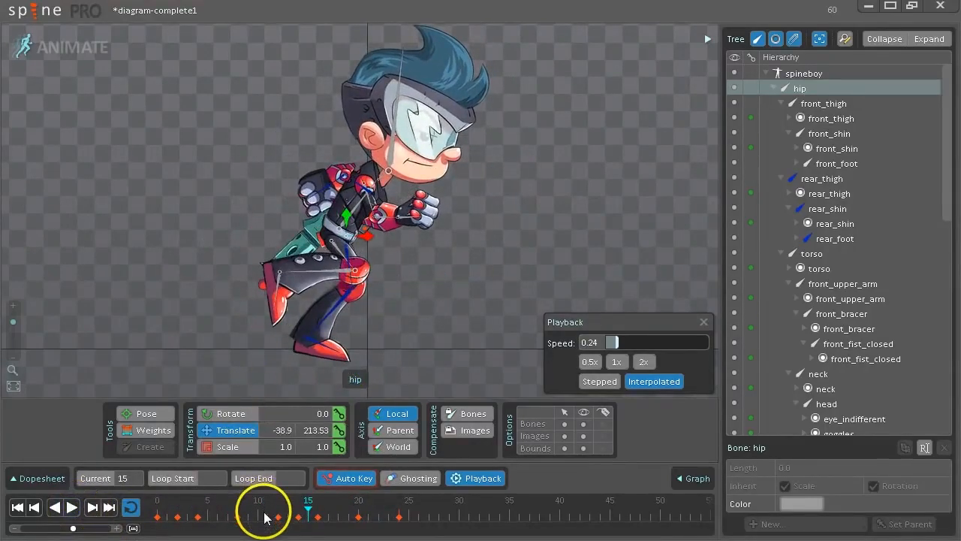
left_click(263, 514)
left_click_drag(263, 517, 172, 524)
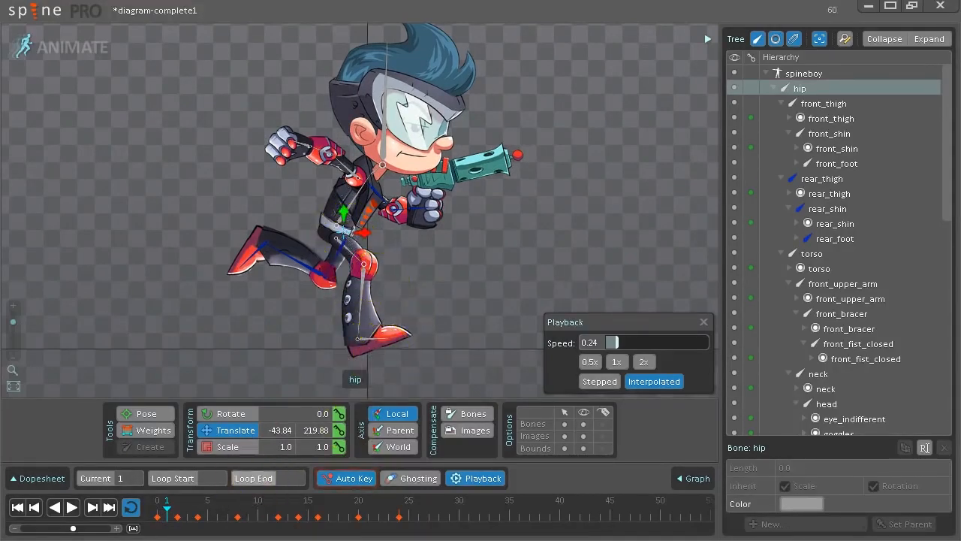
Step: Show the dopesheet again and step through frames 0 to 8 to examine how the front foot meets the ground
left_click(45, 478)
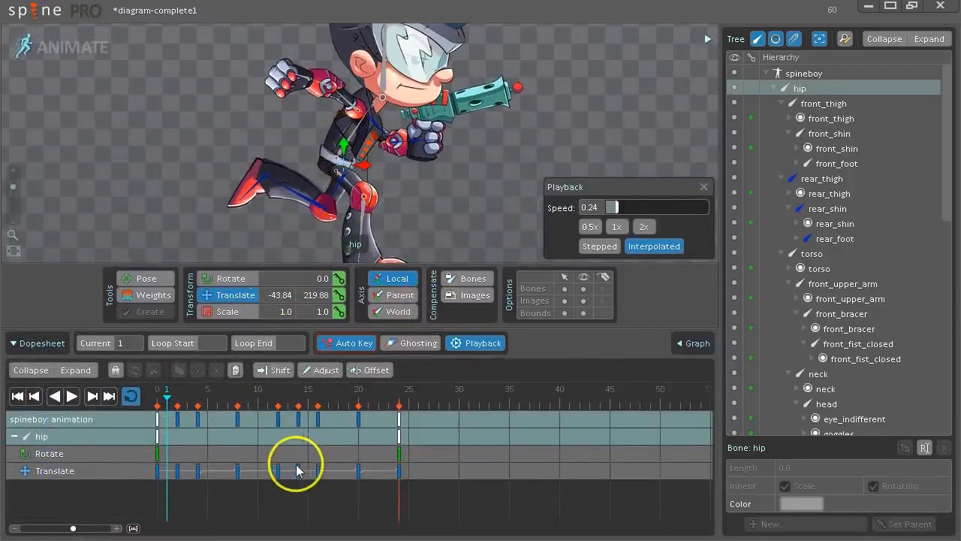
left_click_drag(422, 227, 448, 159)
left_click_drag(168, 399, 161, 435)
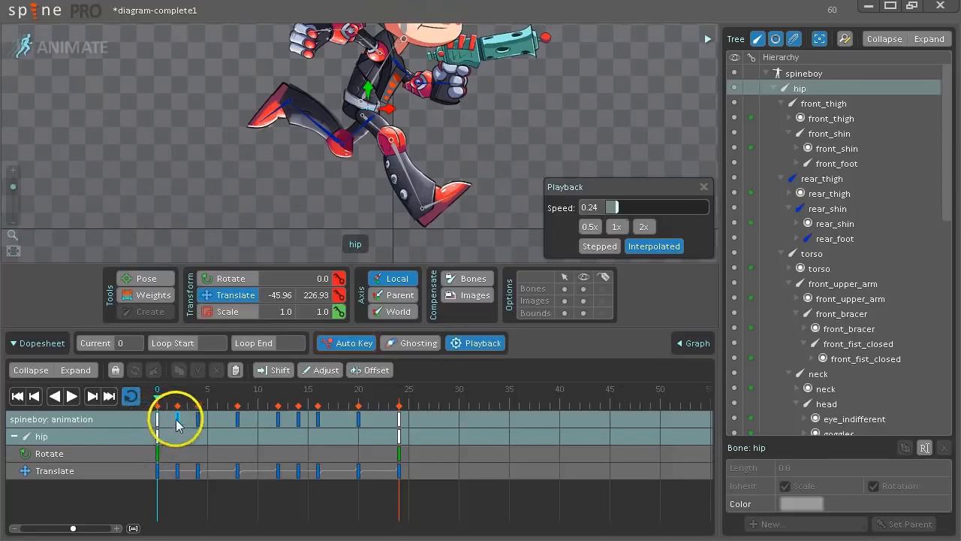
left_click(170, 399)
left_click(183, 406)
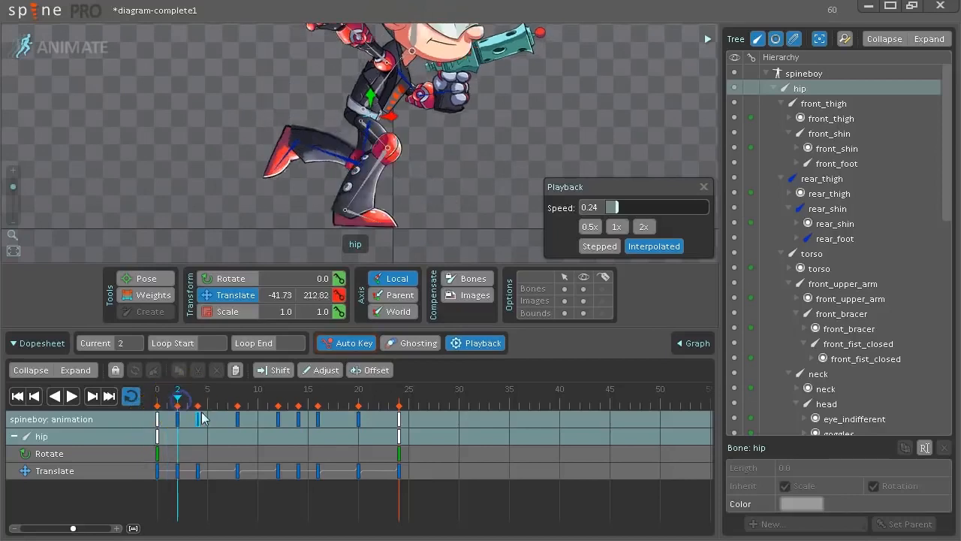
left_click(237, 405)
left_click_drag(274, 414, 159, 478)
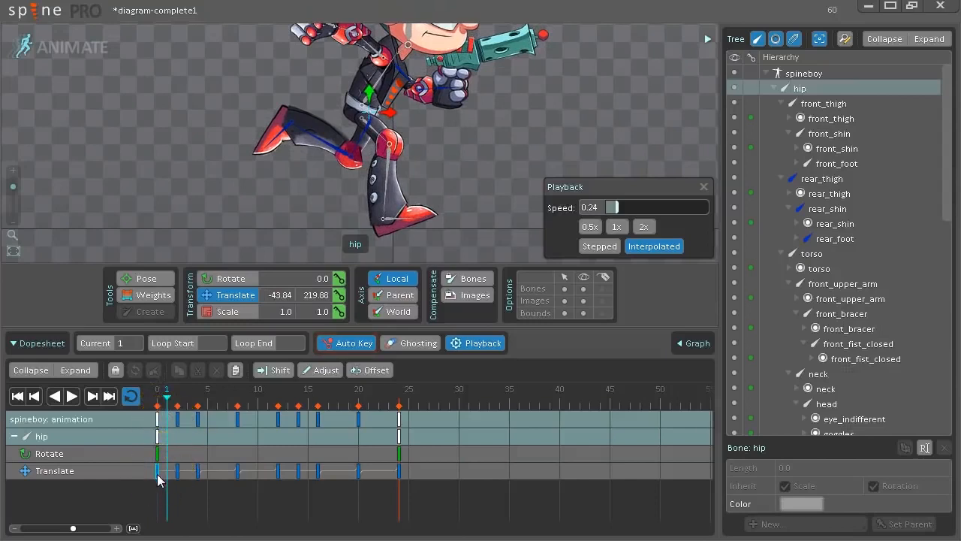
Step: Give the hip bone's translate key at frame 0 a Bezier curve that starts slowly and speeds up
left_click(158, 477)
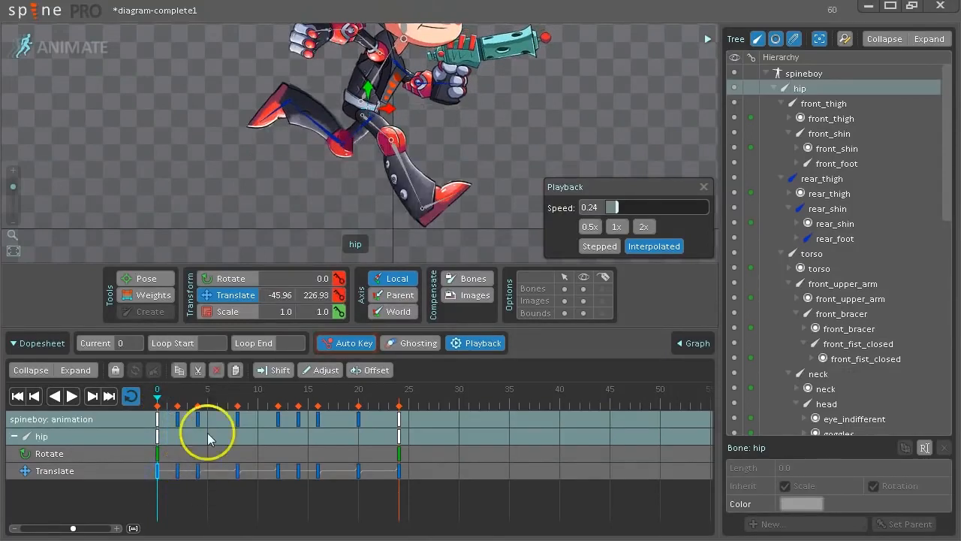
left_click(169, 407)
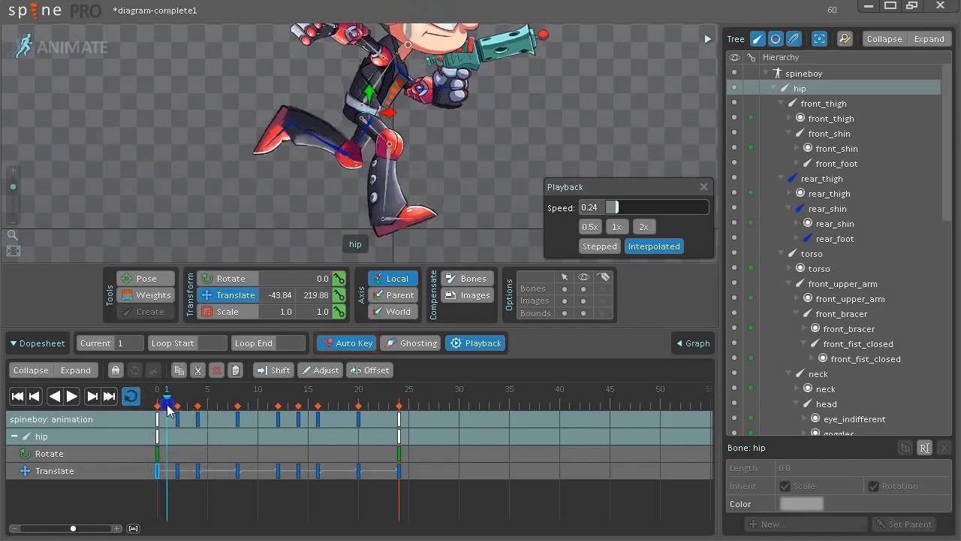
left_click(695, 343)
left_click(481, 371)
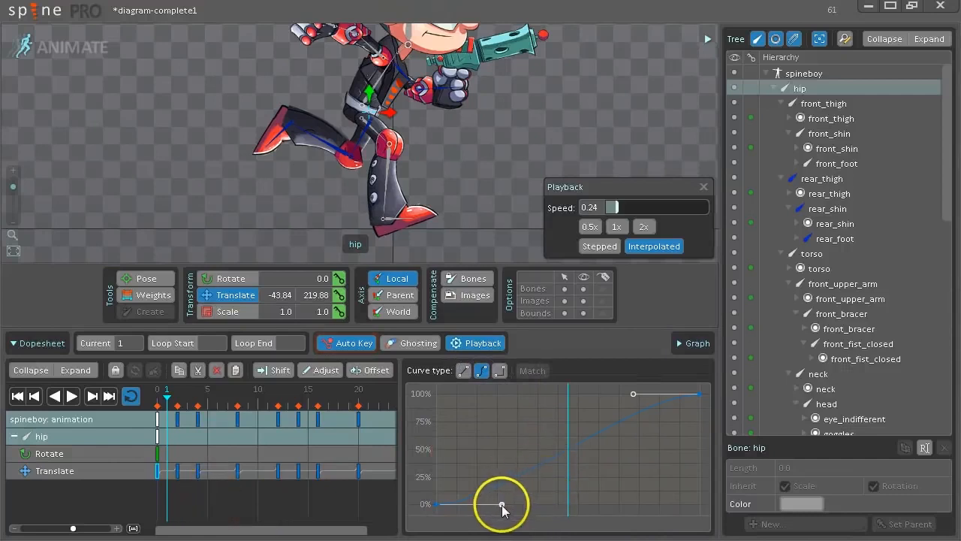
left_click_drag(501, 506, 511, 476)
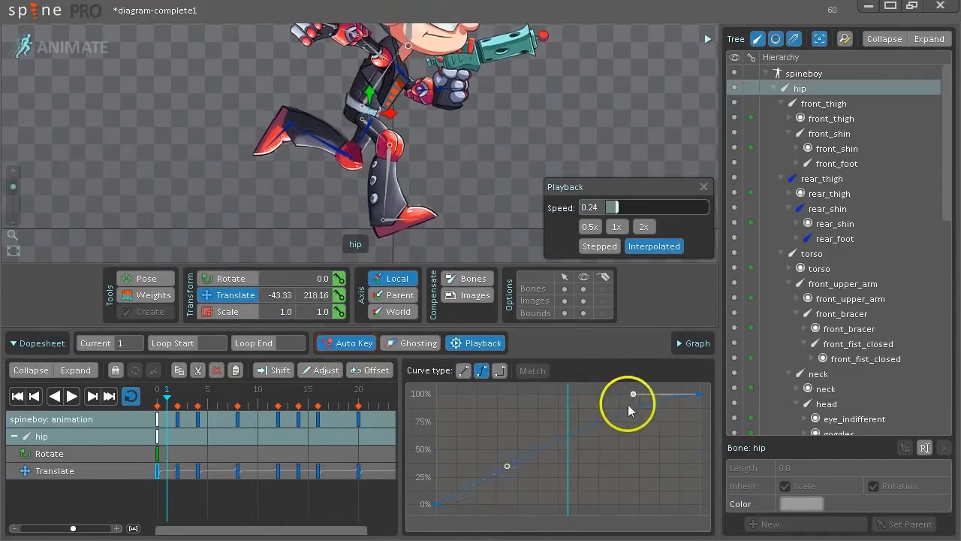
left_click_drag(627, 404, 642, 465)
left_click_drag(519, 472, 583, 487)
left_click(614, 516)
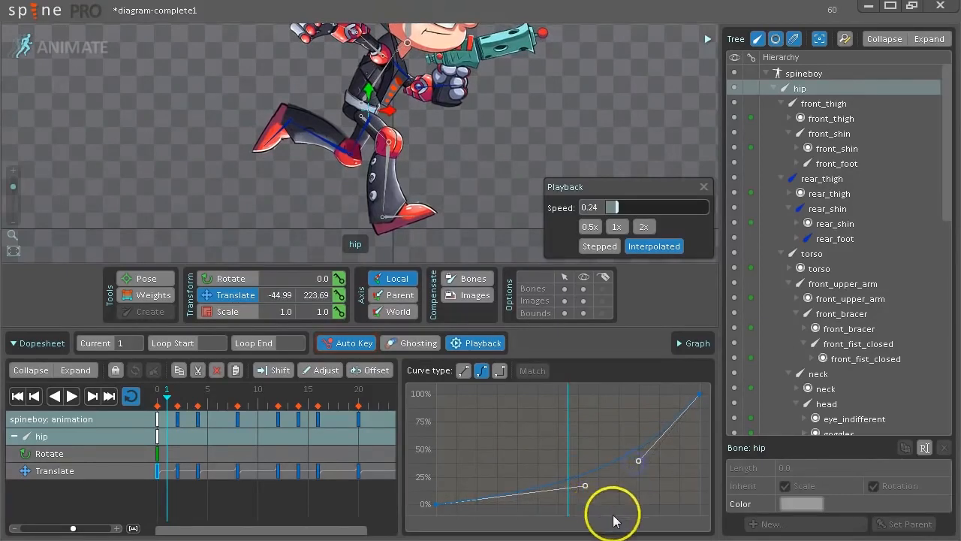
Step: Raise the hip bone at frame 0 to a vertical translate value of 236.81
left_click(177, 418)
left_click(156, 418)
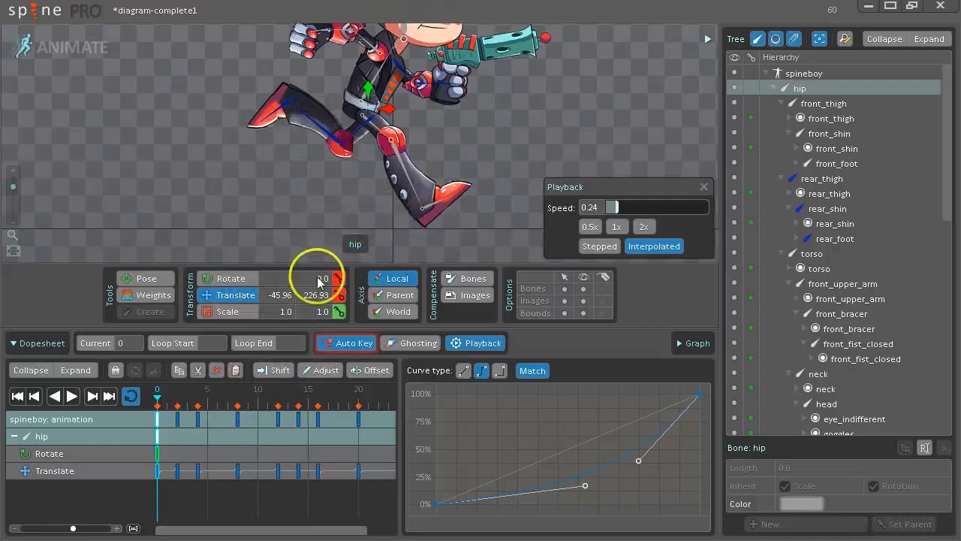
left_click_drag(372, 93, 373, 88)
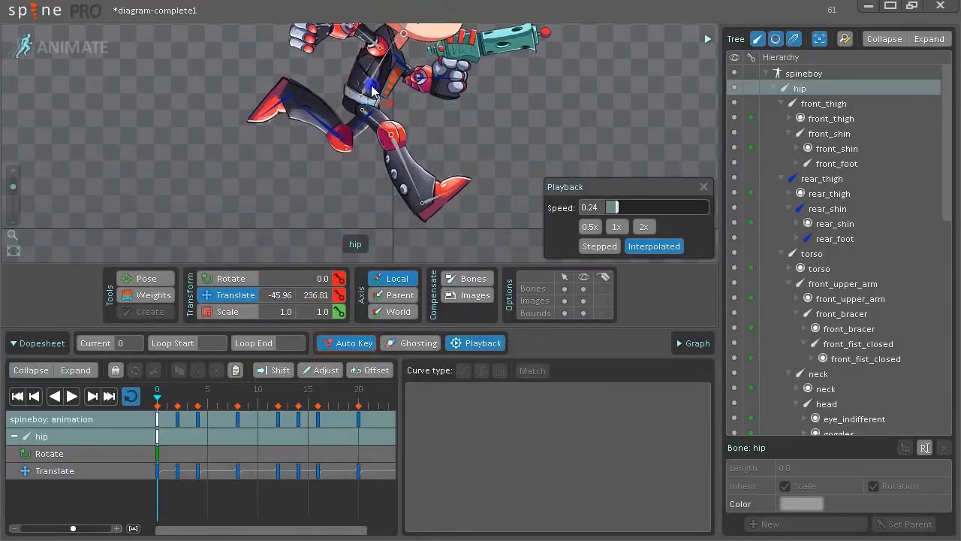
Step: Rotate the front_foot bone to 77.28 at frame 1 so the sole lies flatter against the ground
left_click(167, 406)
mouse_move(168, 405)
left_mouse_down()
mouse_move(178, 405)
mouse_move(168, 406)
left_mouse_up()
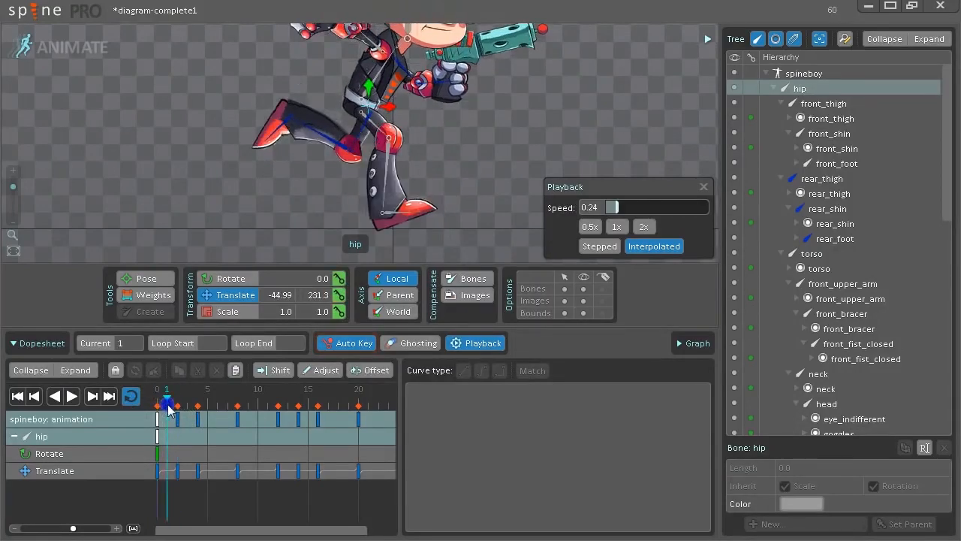
left_click(407, 216)
key("c")
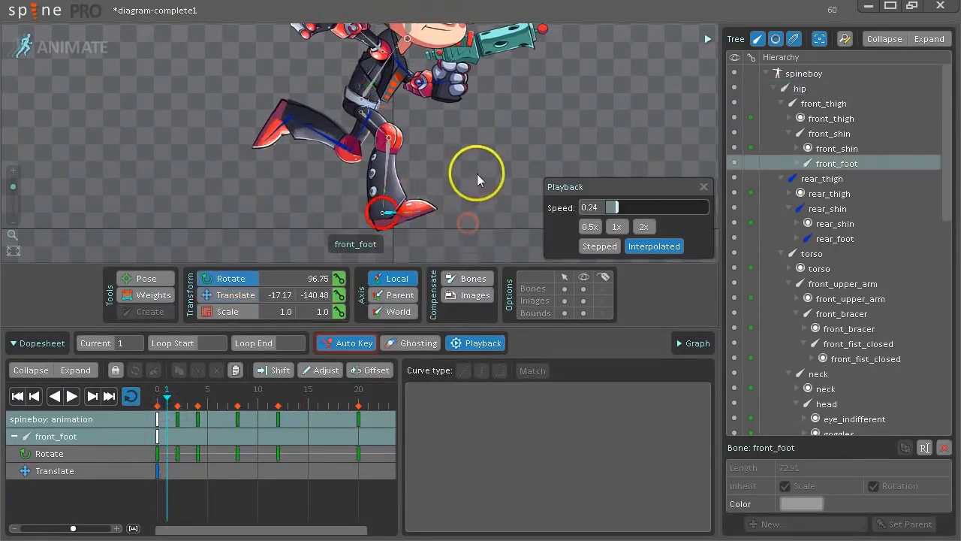
left_click_drag(476, 169, 484, 209)
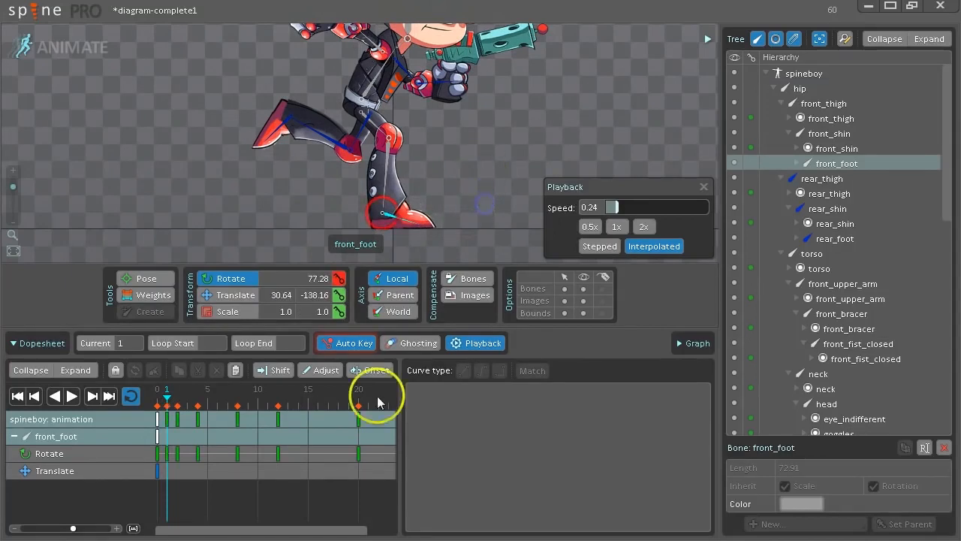
Step: Check the foot contact at frames 2 to 4 and raise the hip bone at frame 4 to a vertical translate value of 242.46
mouse_move(163, 401)
left_mouse_down()
mouse_move(198, 405)
mouse_move(177, 405)
left_mouse_up()
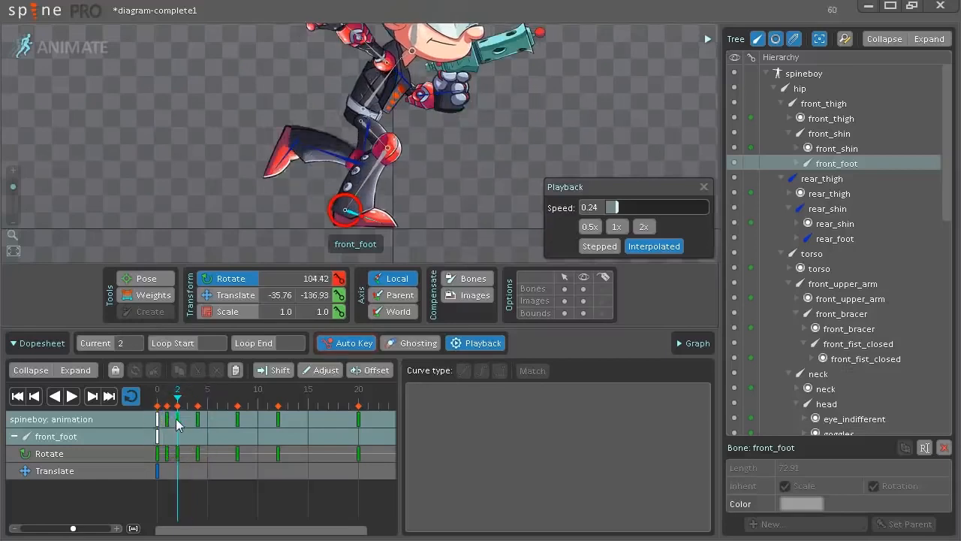
left_click(177, 422)
left_click(187, 405)
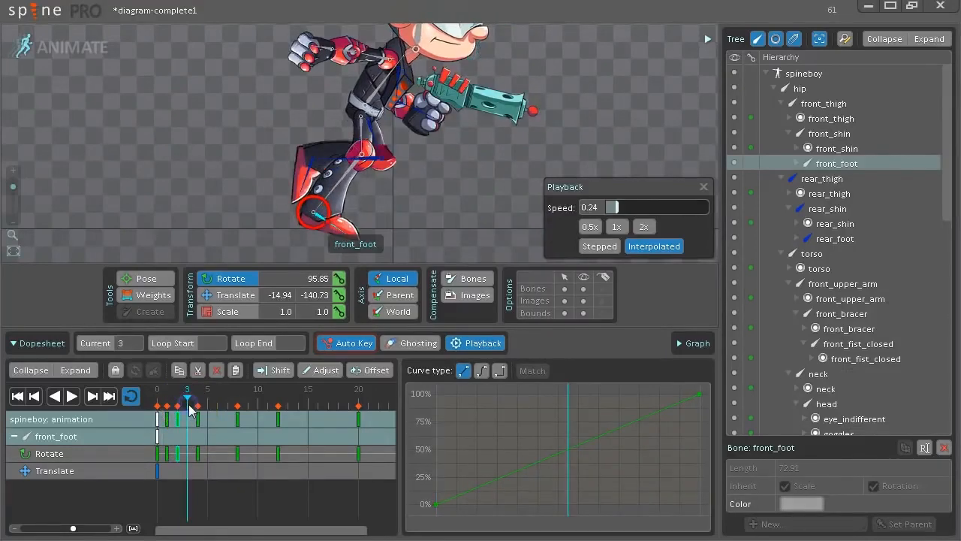
left_click_drag(431, 218, 402, 207)
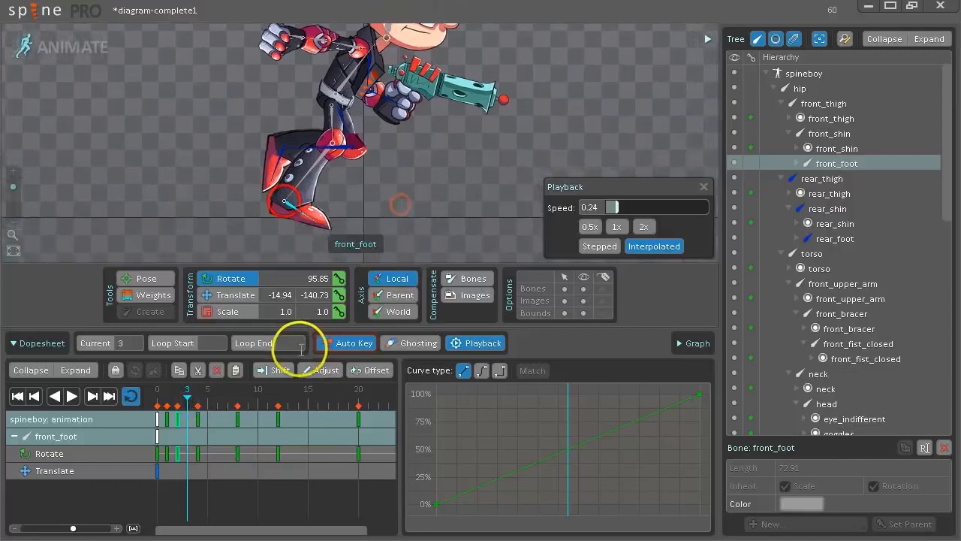
left_click(197, 417)
left_click(198, 418)
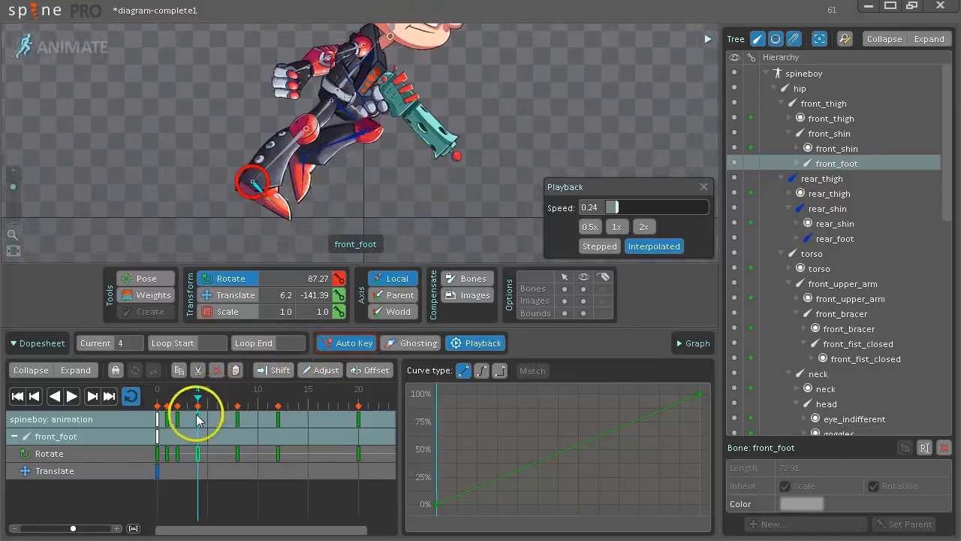
left_click(237, 295)
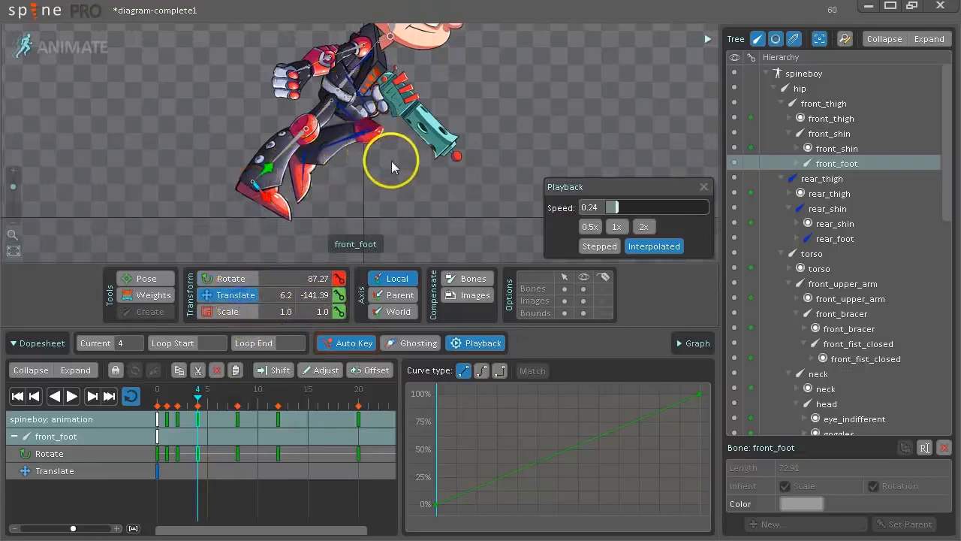
left_click(350, 101)
left_click_drag(350, 102, 345, 71)
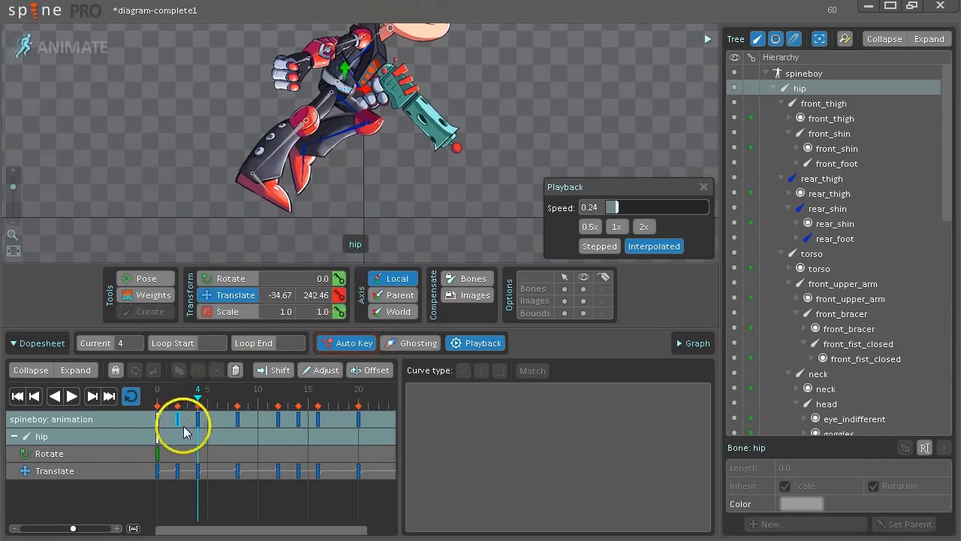
Step: Give the hip bone's translate key at frame 2 a Bezier curve that starts fast and eases out
left_click(180, 470)
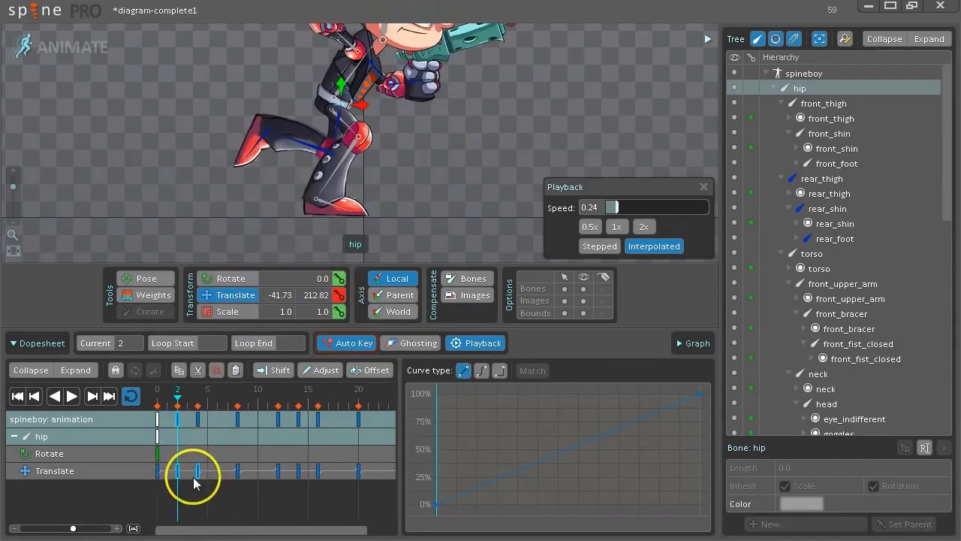
left_click(187, 405)
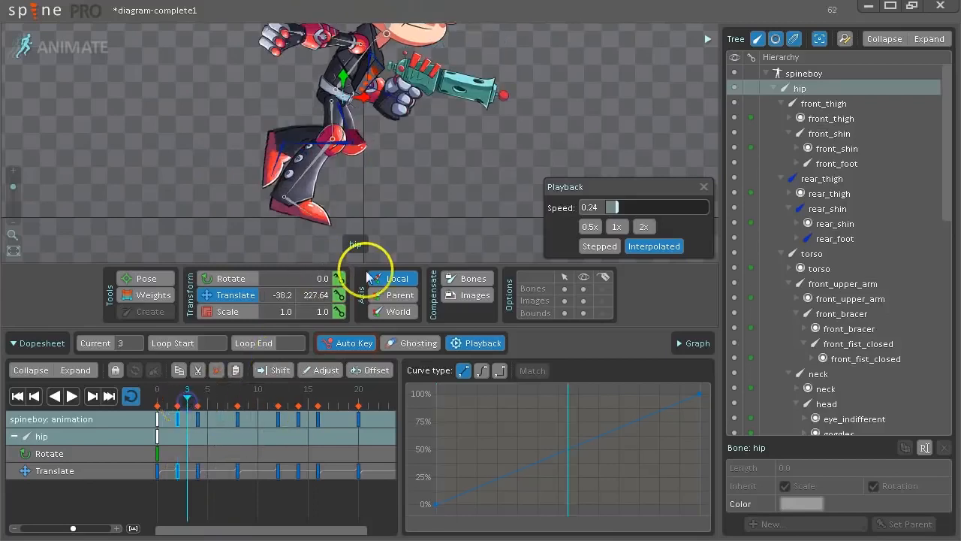
left_click(483, 375)
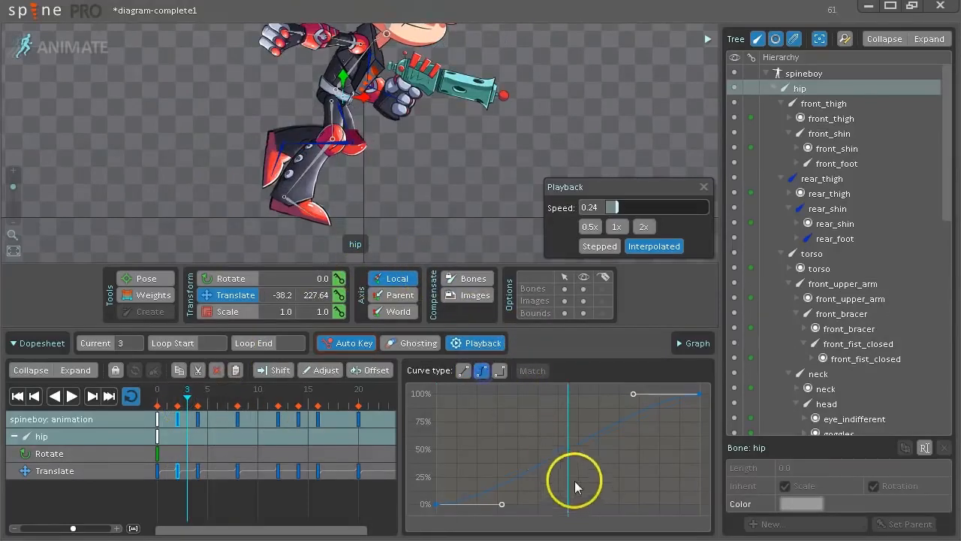
left_click_drag(500, 501, 500, 433)
left_click(633, 392)
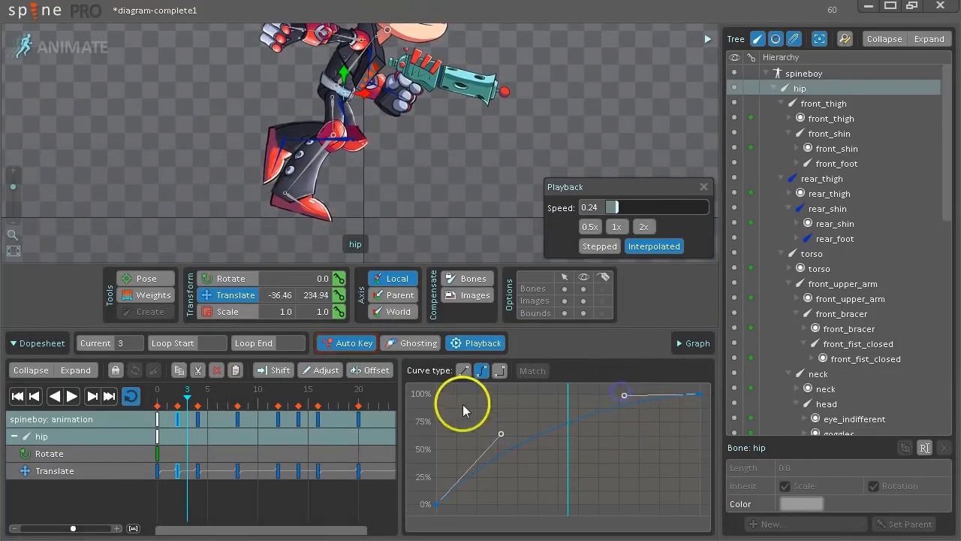
Step: Rotate the front_foot bone to 103.01 at frame 3
left_click(345, 215)
key("c")
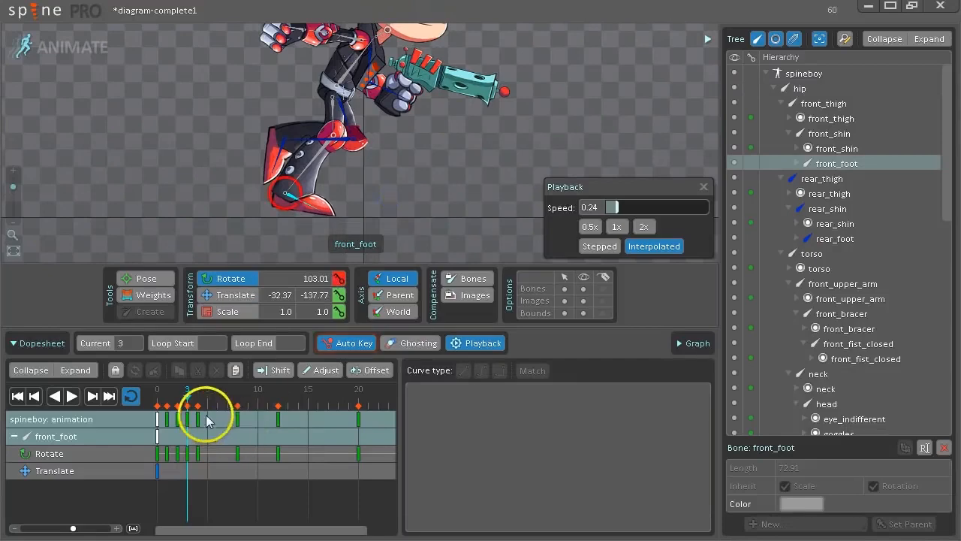
Step: Raise the hip bone at frame 12 to a vertical translate value of 242.46
left_click_drag(188, 401, 278, 417)
left_click(324, 199)
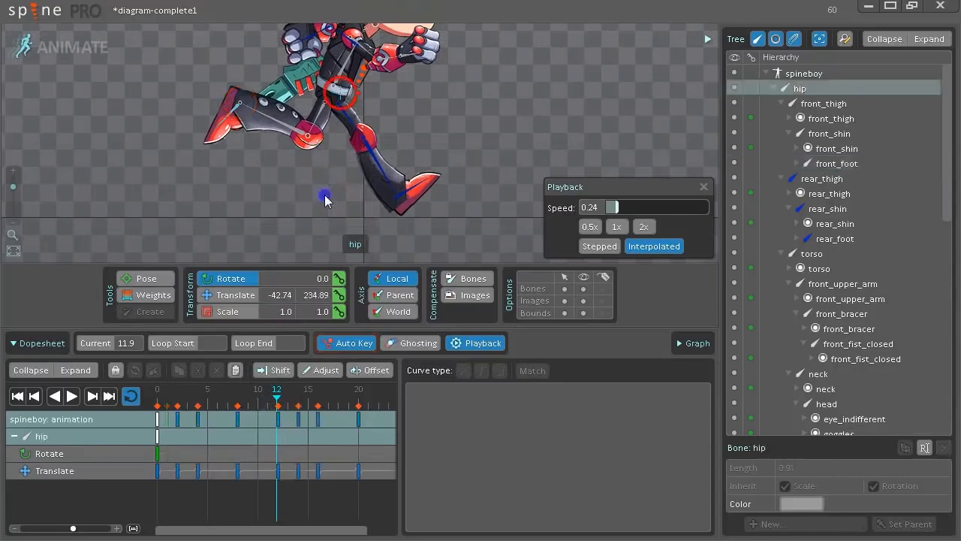
left_click_drag(313, 396, 291, 393)
left_click(260, 402)
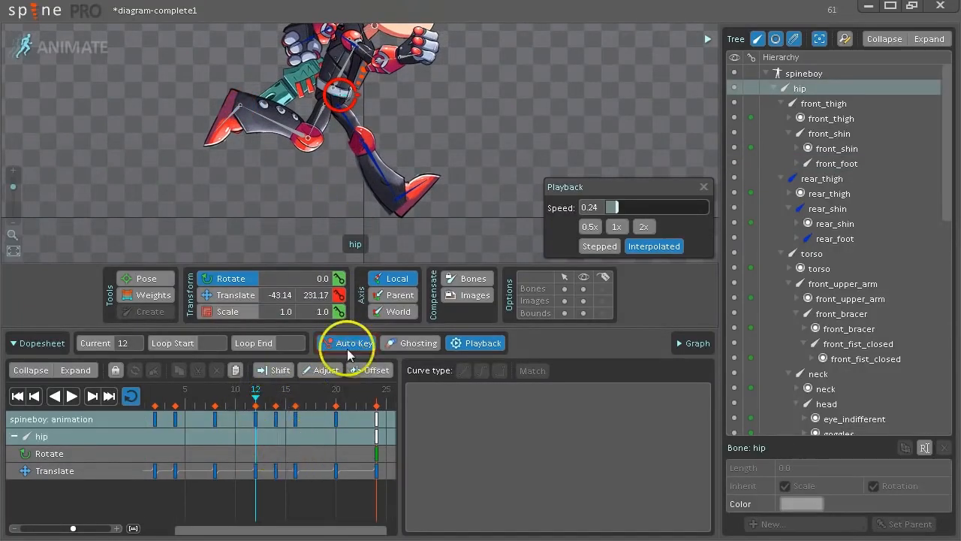
left_click(225, 295)
left_click_drag(338, 85, 338, 80)
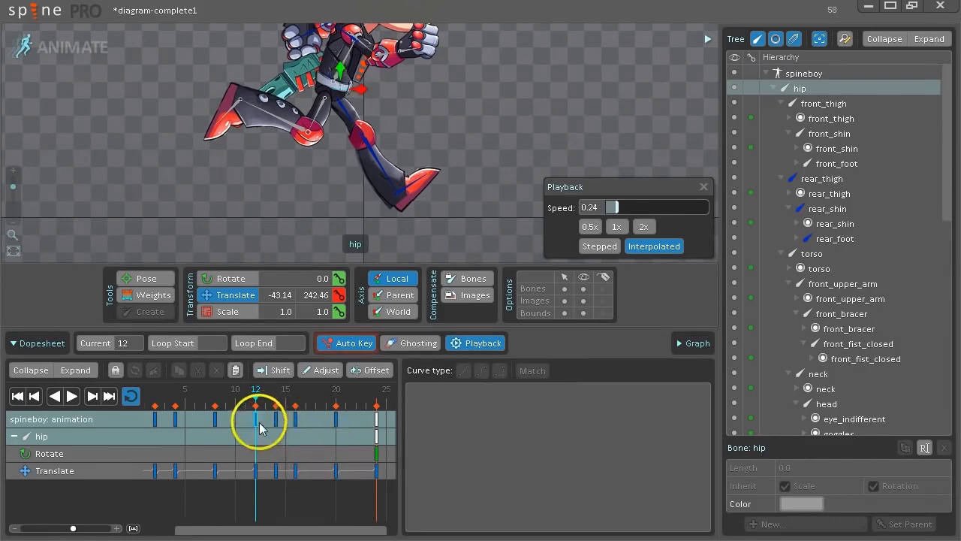
Step: Give the hip bone's translate key at frame 12 a Bezier curve that starts slowly and speeds up, checking it at frame 13
left_click(256, 471)
left_click_drag(257, 402, 267, 405)
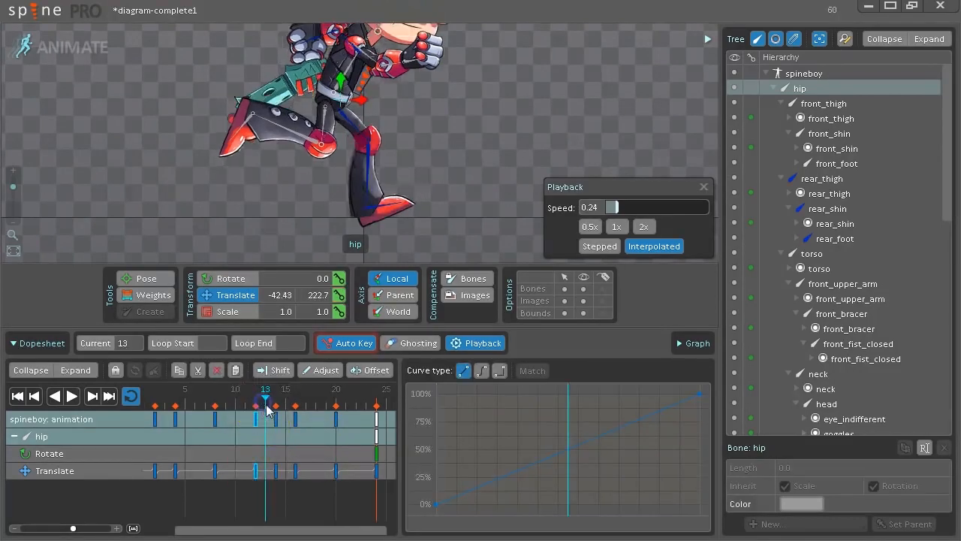
left_click_drag(507, 498, 522, 476)
left_click_drag(625, 394, 650, 483)
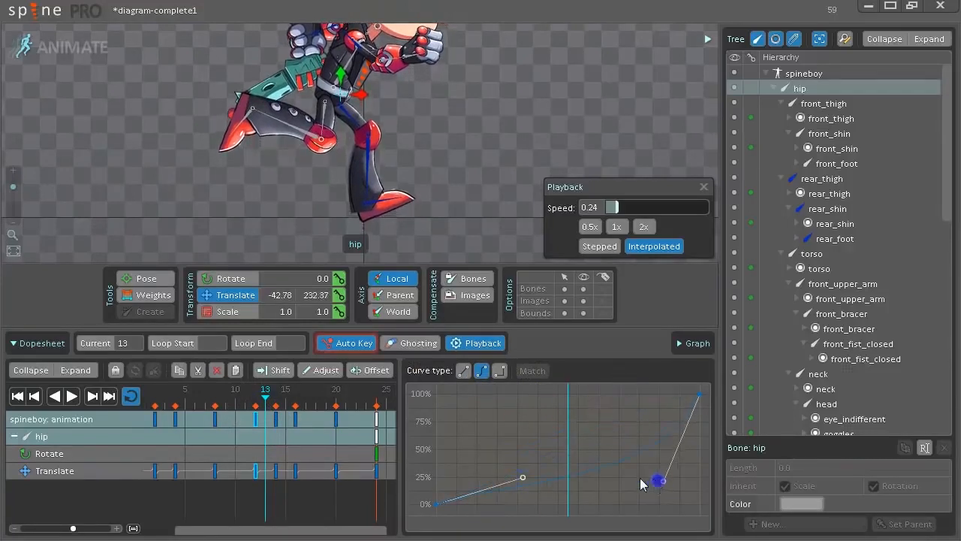
Step: Reshape the Bezier curve of the hip's translate key at frame 12 to start flatter and speed up more gradually
left_click_drag(523, 477, 574, 501)
left_click_drag(663, 481, 638, 467)
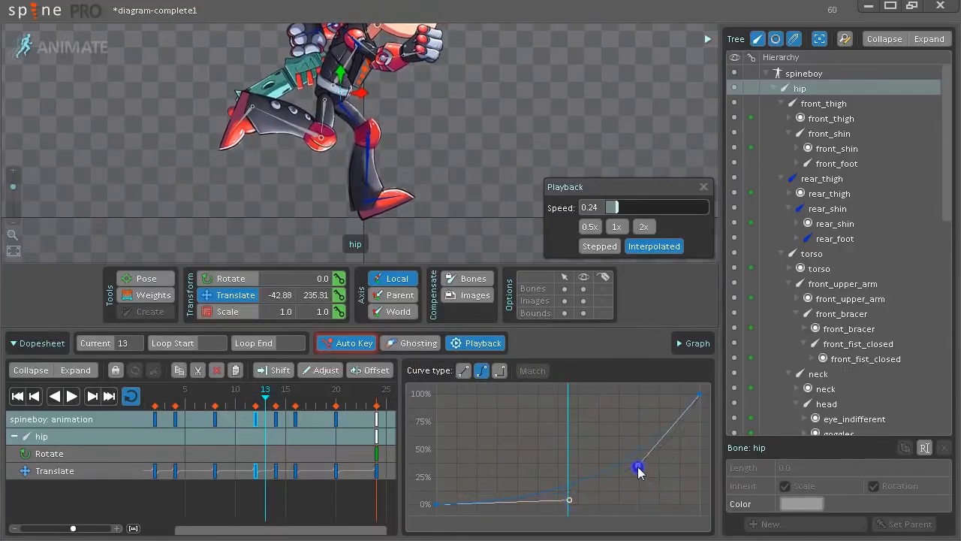
left_click_drag(568, 499, 567, 488)
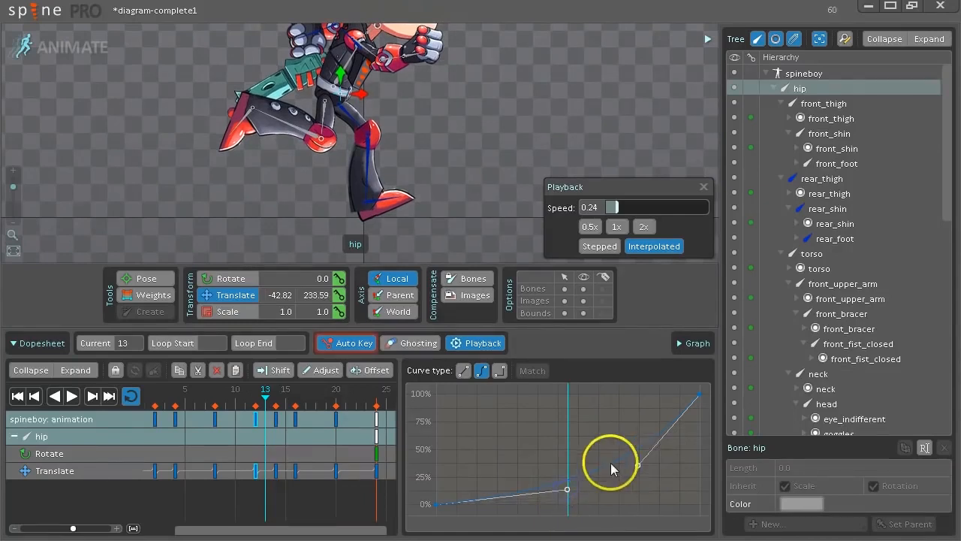
Step: Rotate the rear_foot bone to 79.0 at frame 13 so the sole lies flat on the ground
left_click(407, 213)
key("c")
left_click_drag(457, 142, 470, 187)
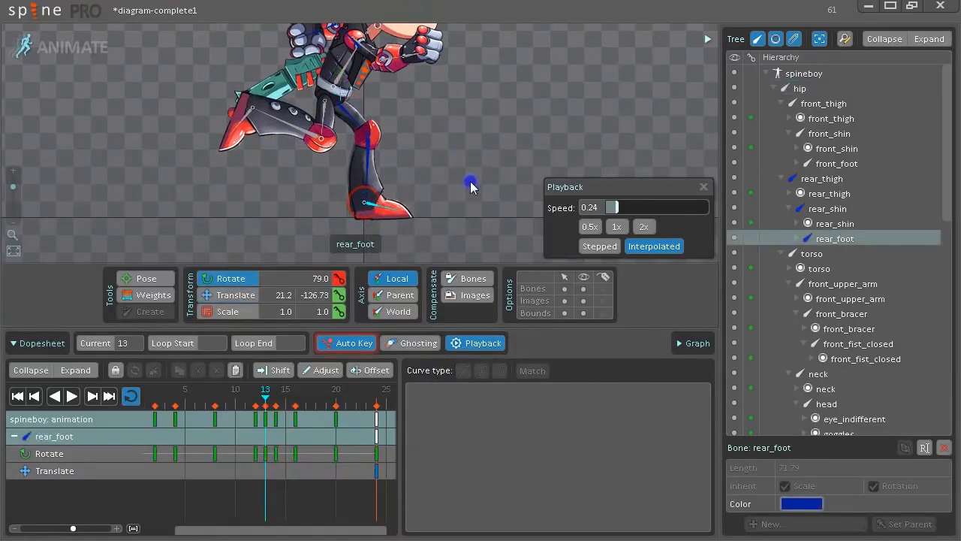
Step: Slightly flatten the start of the Bezier curve on the hip bone's translate key at frame 12
left_click(370, 97)
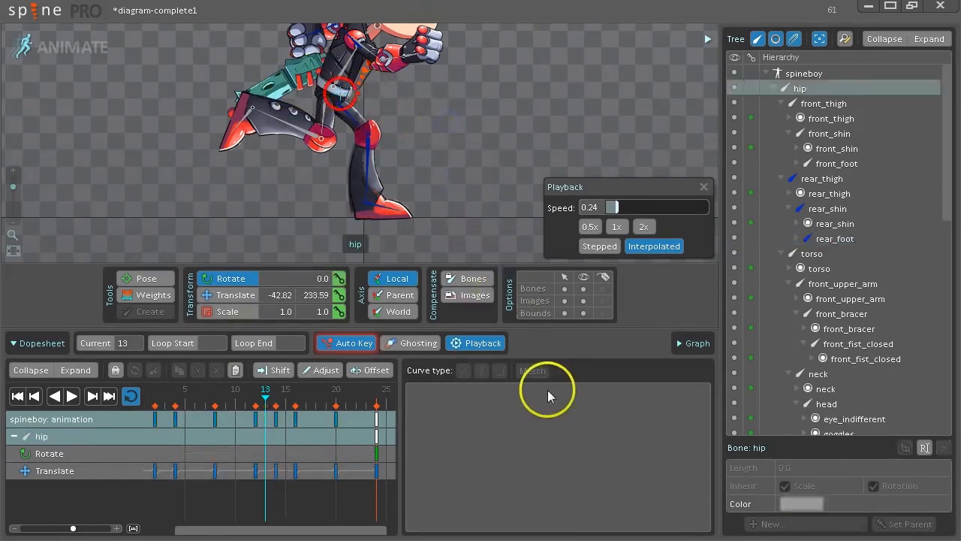
left_click(255, 471)
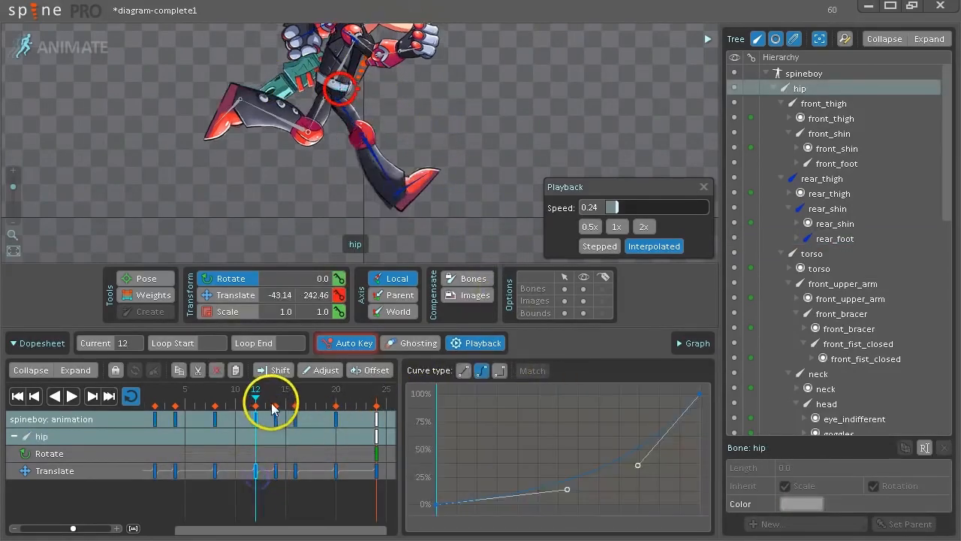
left_click(481, 370)
mouse_move(566, 489)
left_mouse_down()
mouse_move(570, 476)
mouse_move(578, 493)
left_mouse_up()
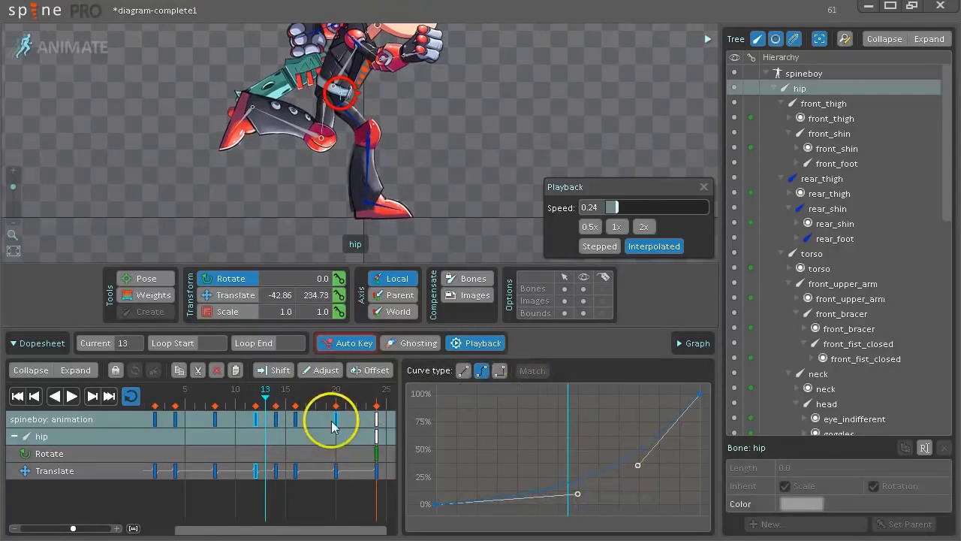
Step: Scrub through the frames after contact and raise the hip bone at frame 16 to a vertical translate value of 235.4
left_click(278, 398)
left_click_drag(279, 401, 283, 404)
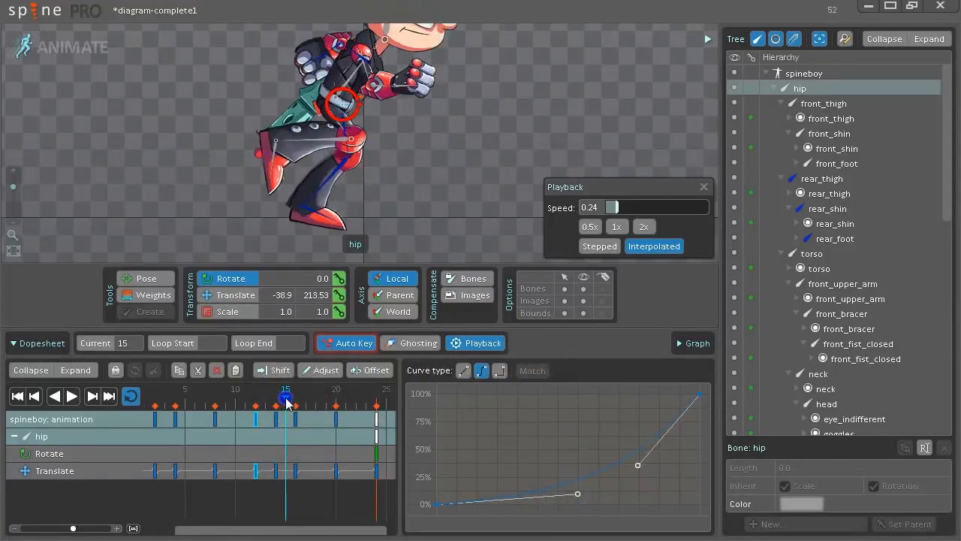
left_click_drag(278, 399, 301, 409)
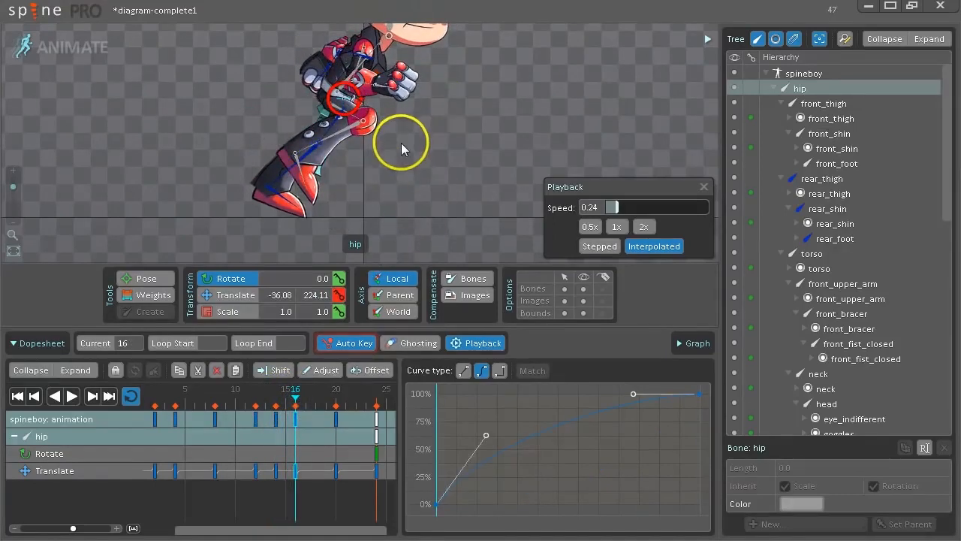
key("v")
left_click_drag(344, 95, 348, 84)
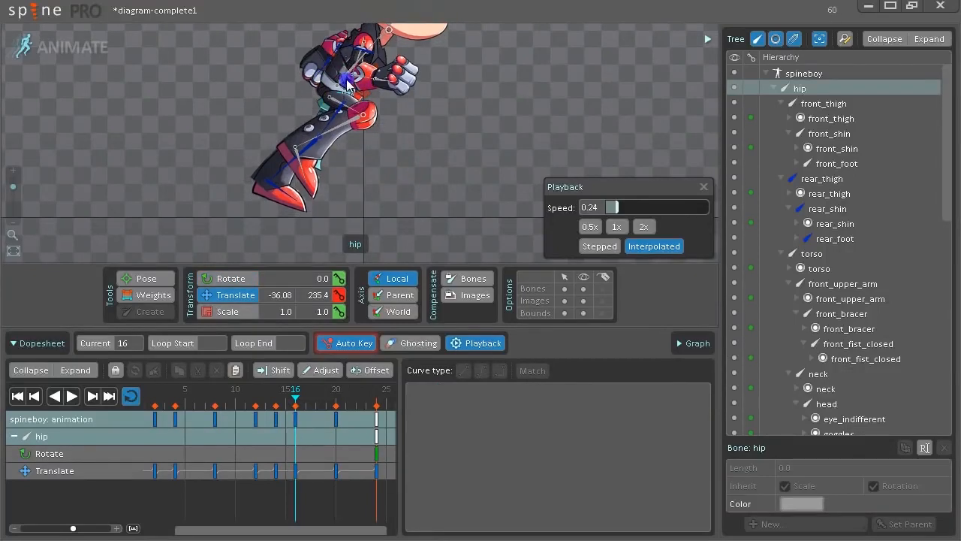
Step: Give the hip bone's translate key at frame 14 a Bezier curve that starts fast and eases out, checking it at frame 15
left_click(275, 417)
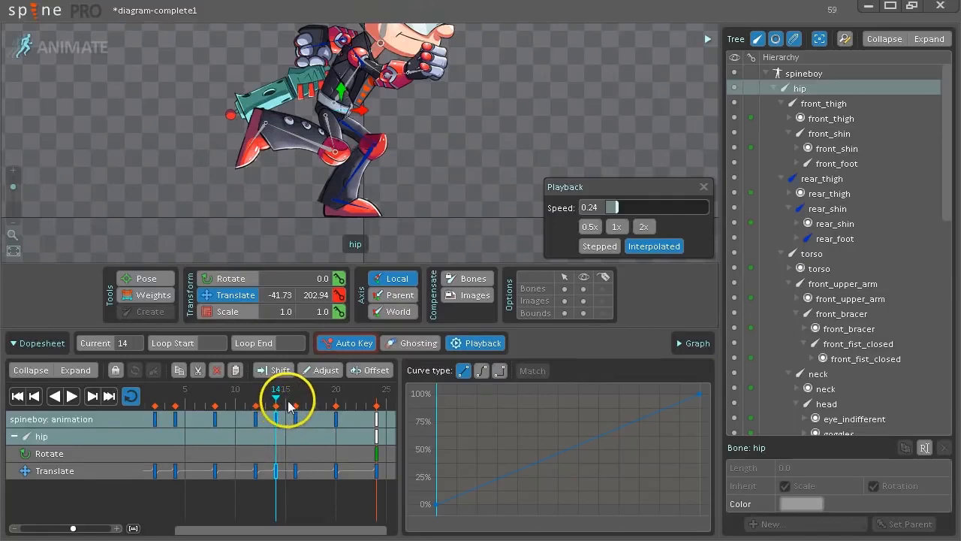
left_click(287, 404)
left_click(482, 371)
left_click_drag(509, 506, 508, 428)
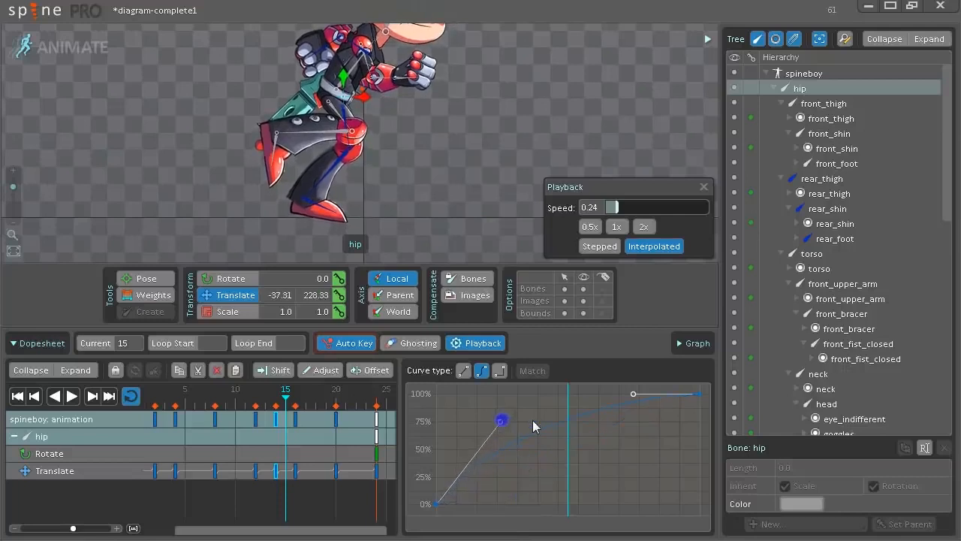
Step: Rotate the rear_foot bone to 114.47 at frame 15 to line it up with the ground
left_click(328, 204)
key("c")
left_click_drag(424, 226, 430, 213)
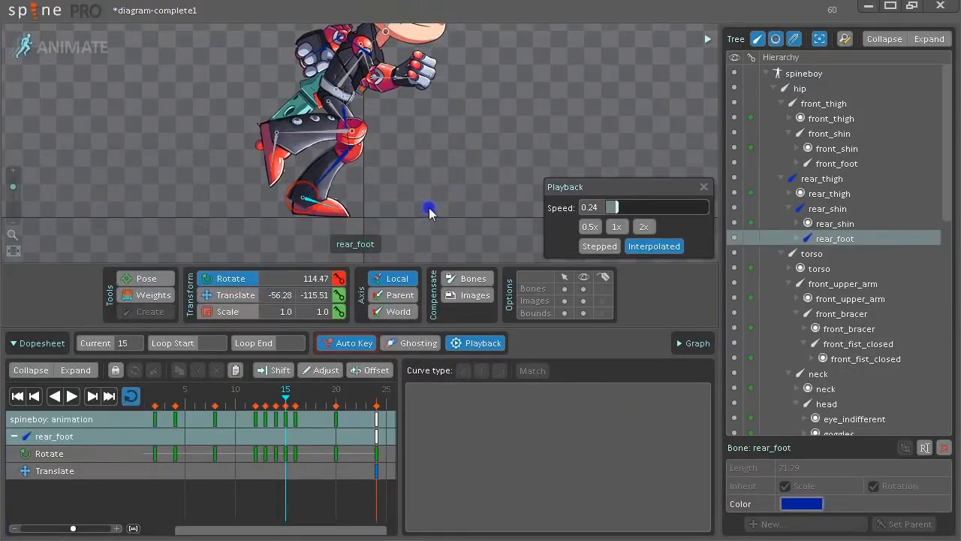
Step: Play the run animation, collapse the dopesheet to see the whole character, and set the playback speed to 1x
left_click_drag(285, 396, 140, 420)
left_click(41, 418)
left_click(71, 396)
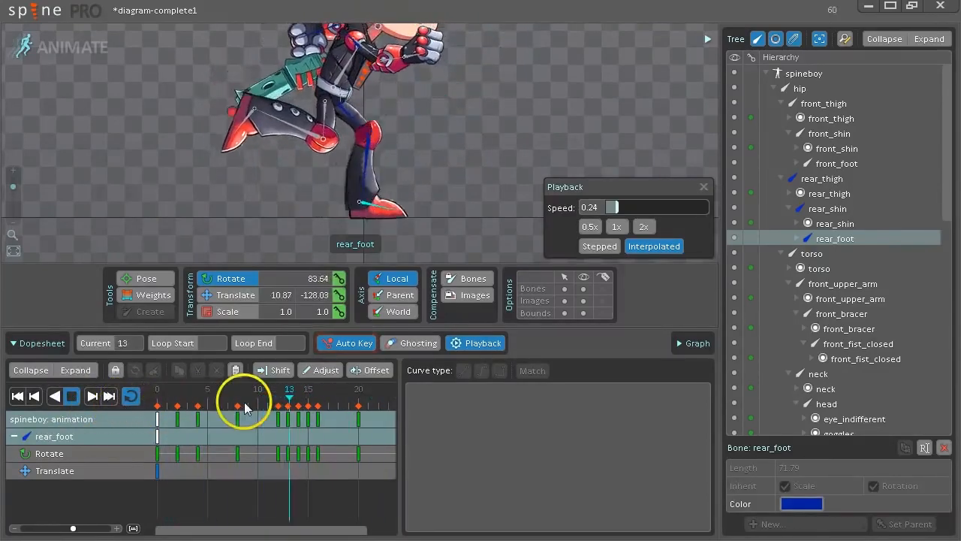
left_click(31, 343)
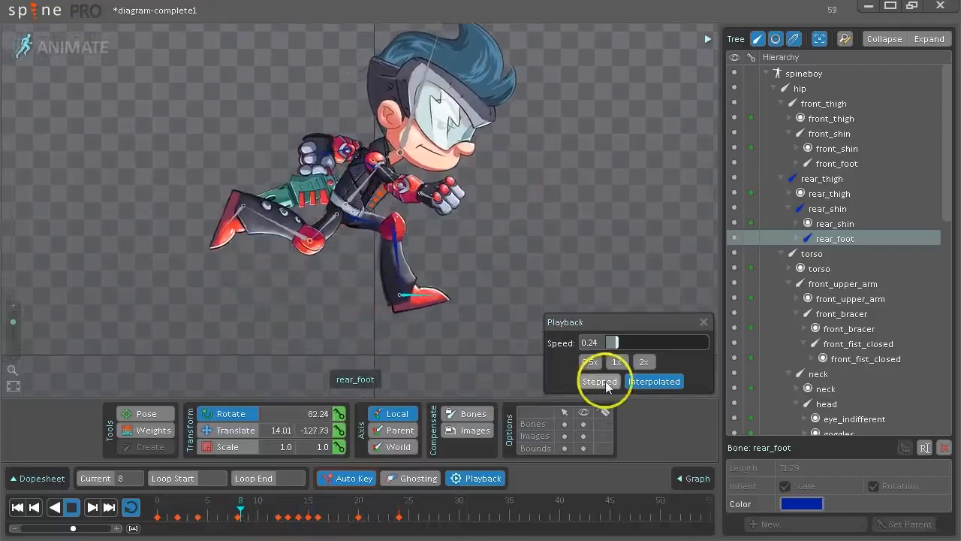
left_click(617, 362)
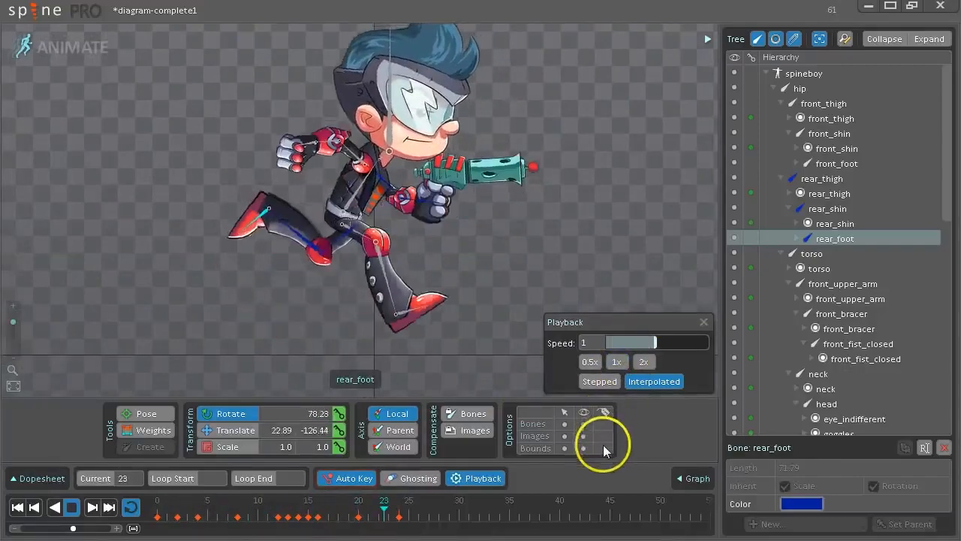
Step: Deselect the rear_foot bone, hide the bones in the viewport, and slow the playback to about 0.28 to review the run
double_click(491, 328)
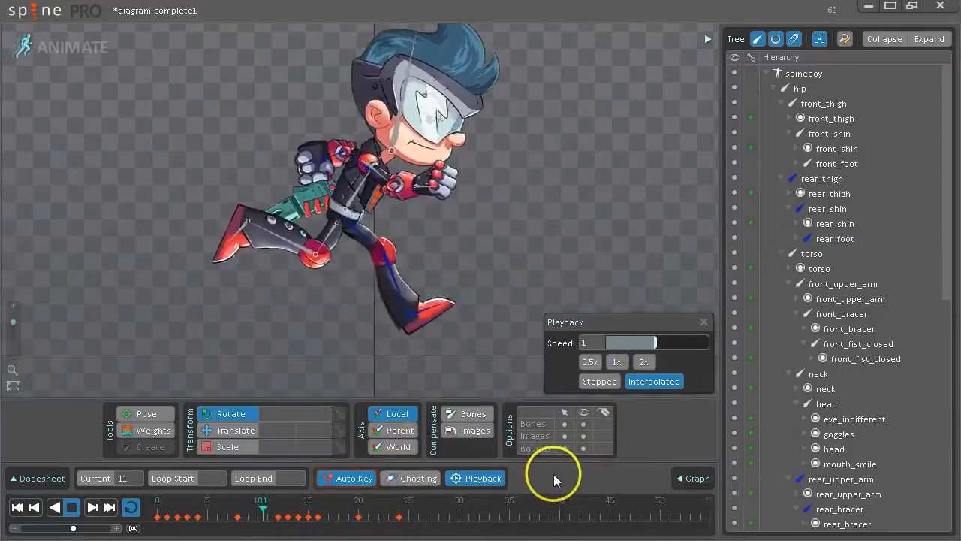
left_click(564, 435)
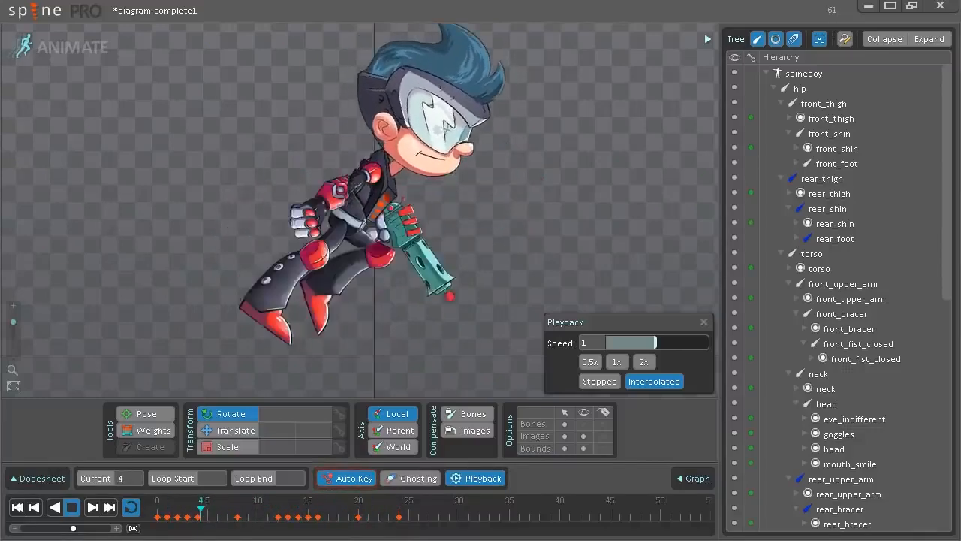
left_click_drag(655, 342, 615, 342)
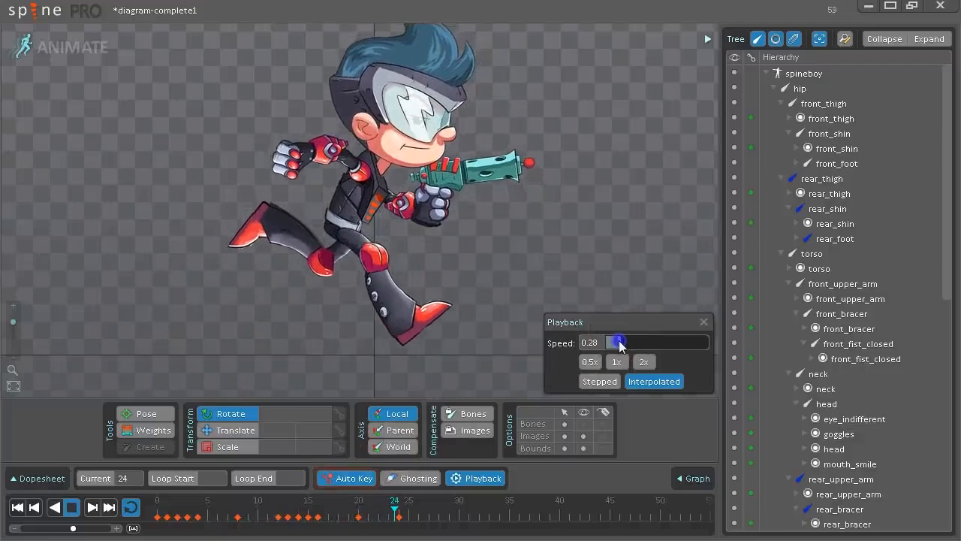